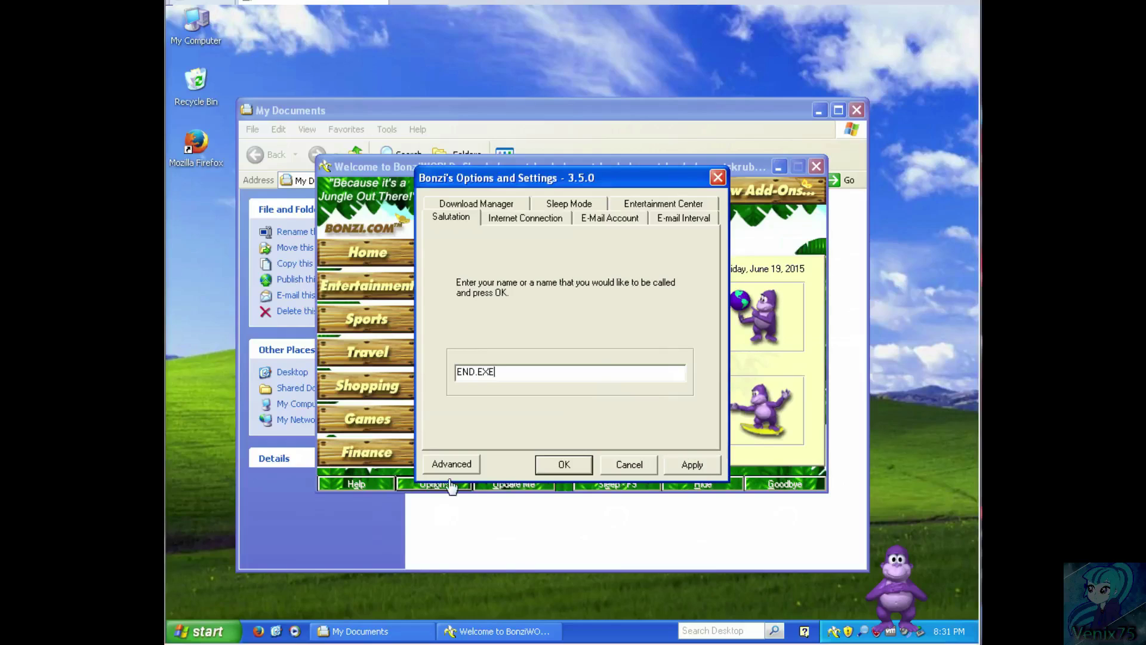
# Confirm 'END EXE' as BonziBuddy's salutation and close the BonziWORLD and My Documents windows.
pyautogui.click(556, 465)
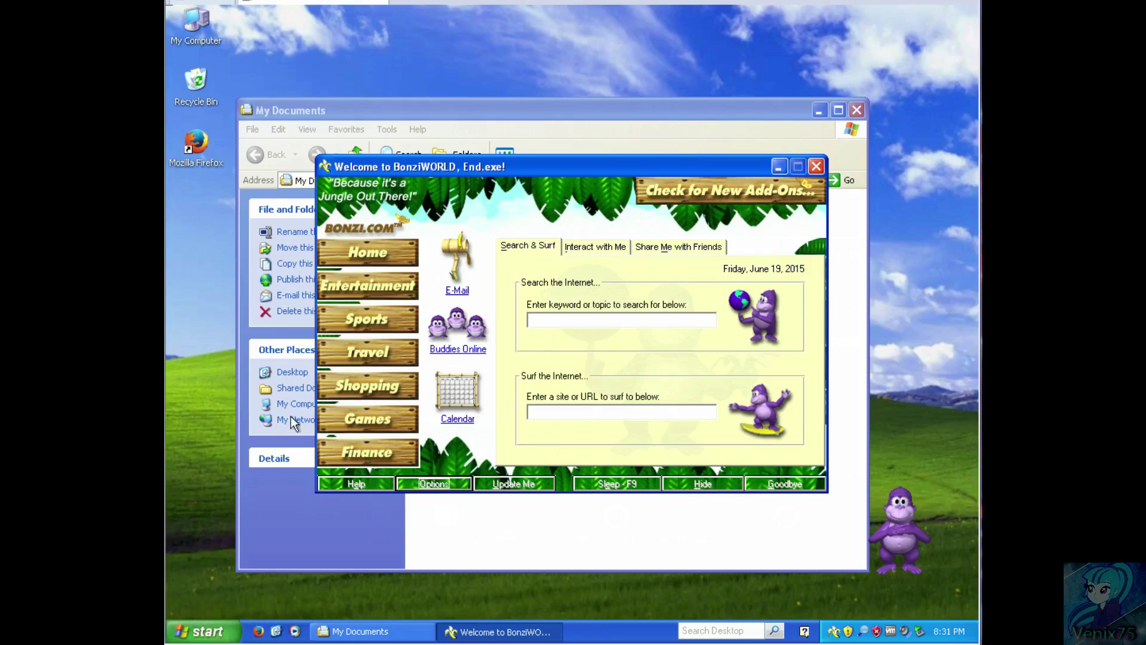
pyautogui.click(816, 167)
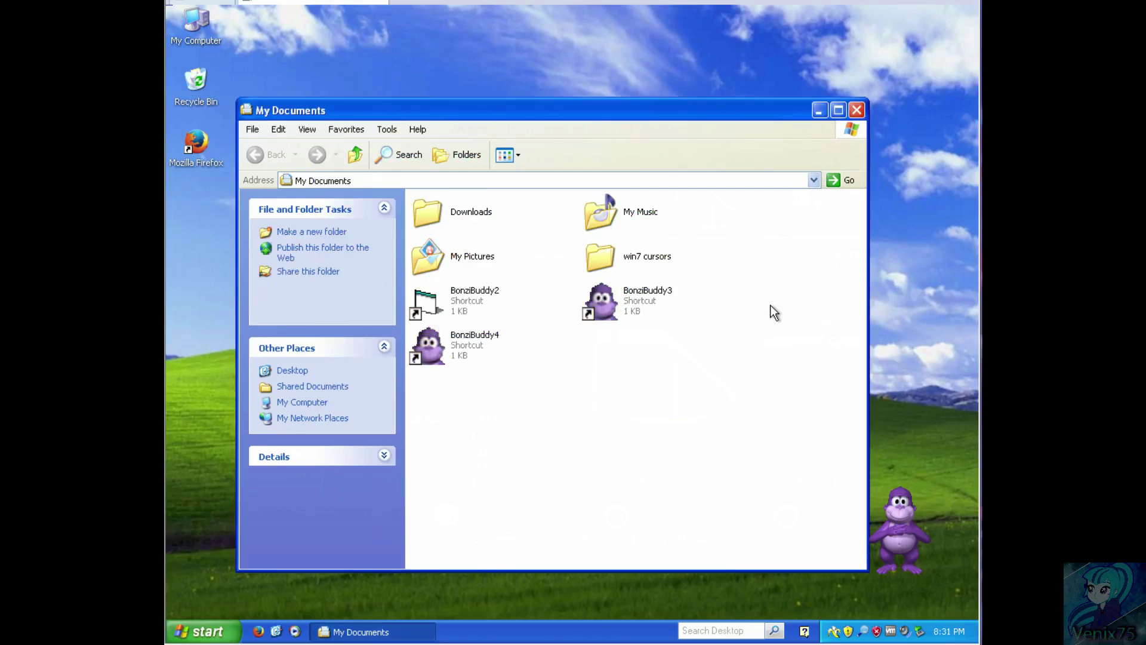
pyautogui.click(856, 110)
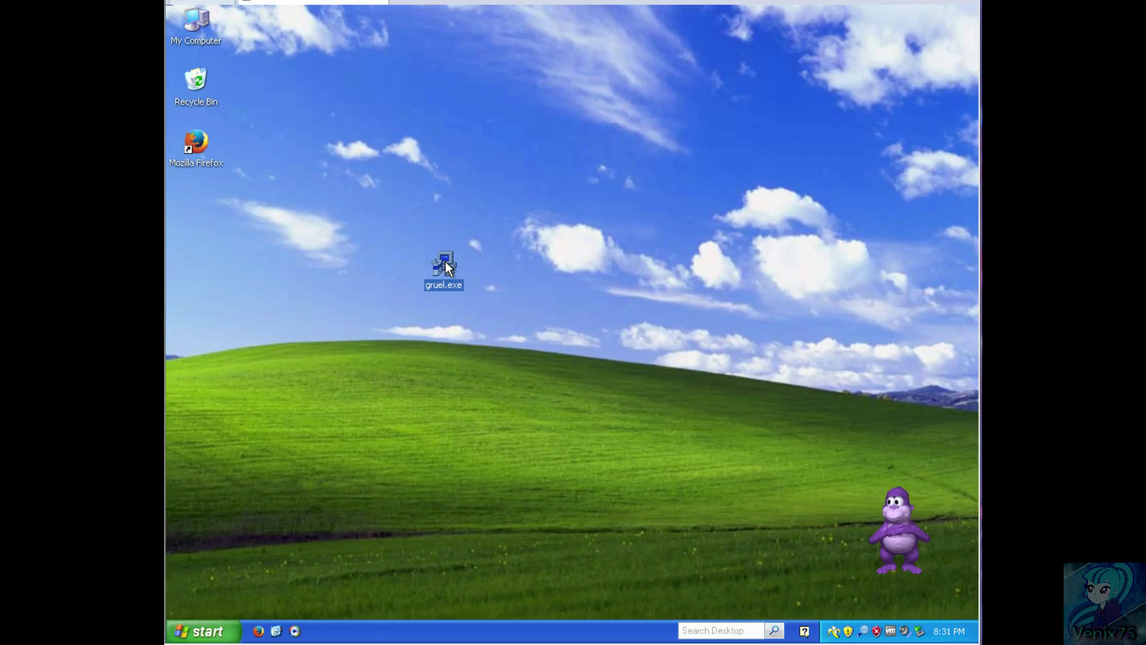
# Run gruel.exe and review the bugcheck details in its fake error report.
pyautogui.doubleClick(446, 266)
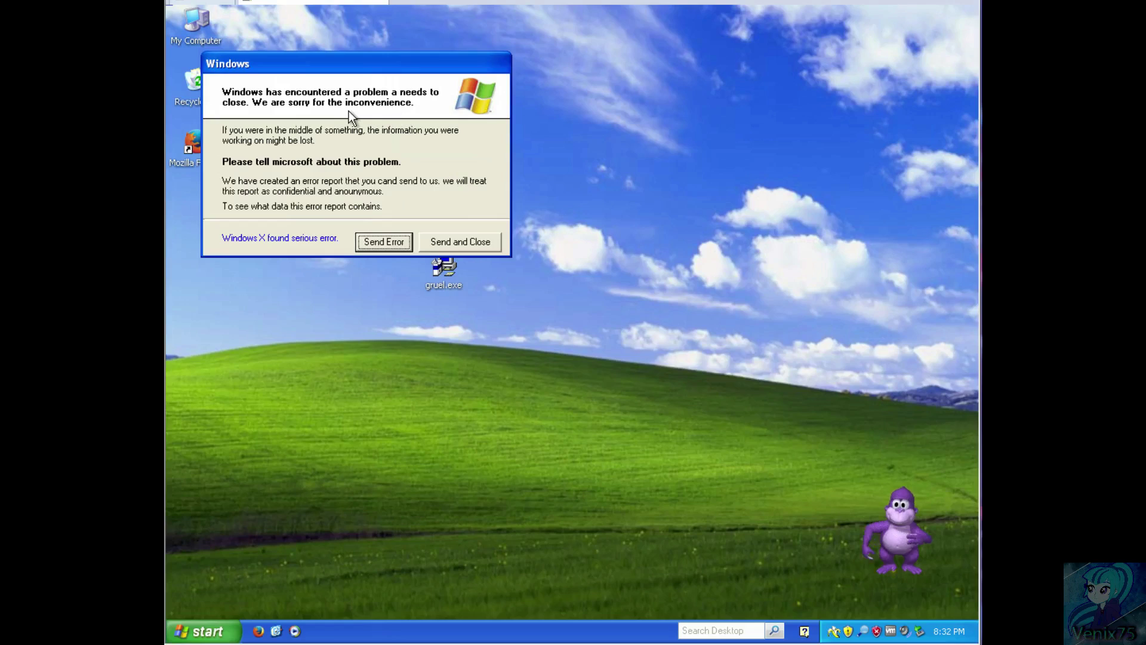
pyautogui.click(384, 242)
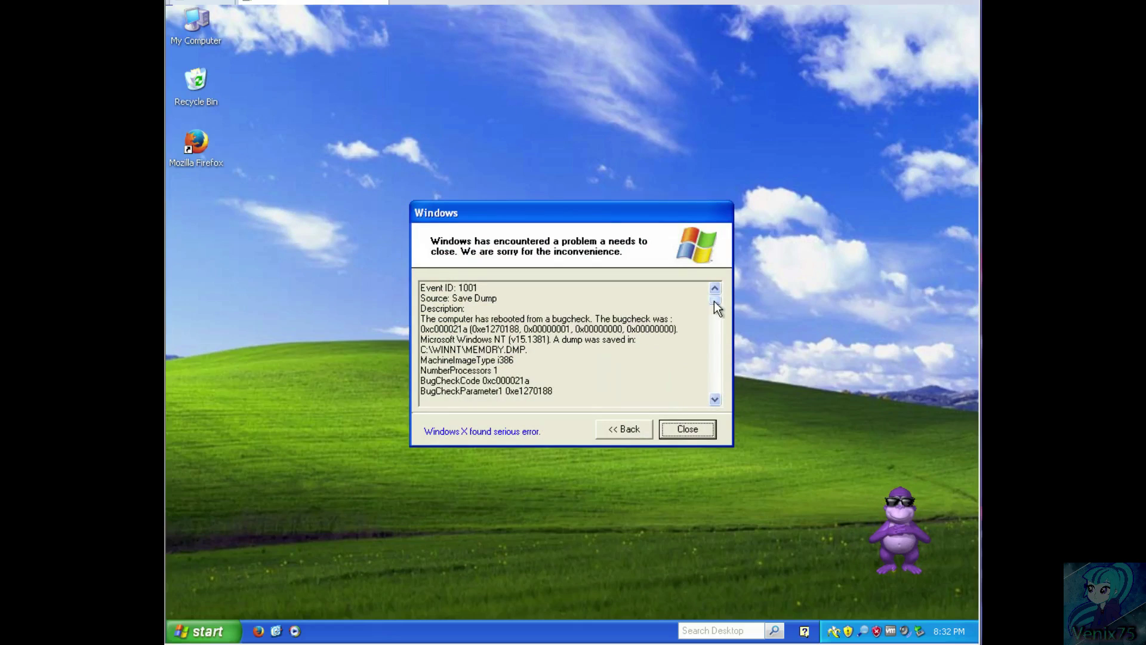
pyautogui.moveTo(714, 301); pyautogui.dragTo(714, 400)
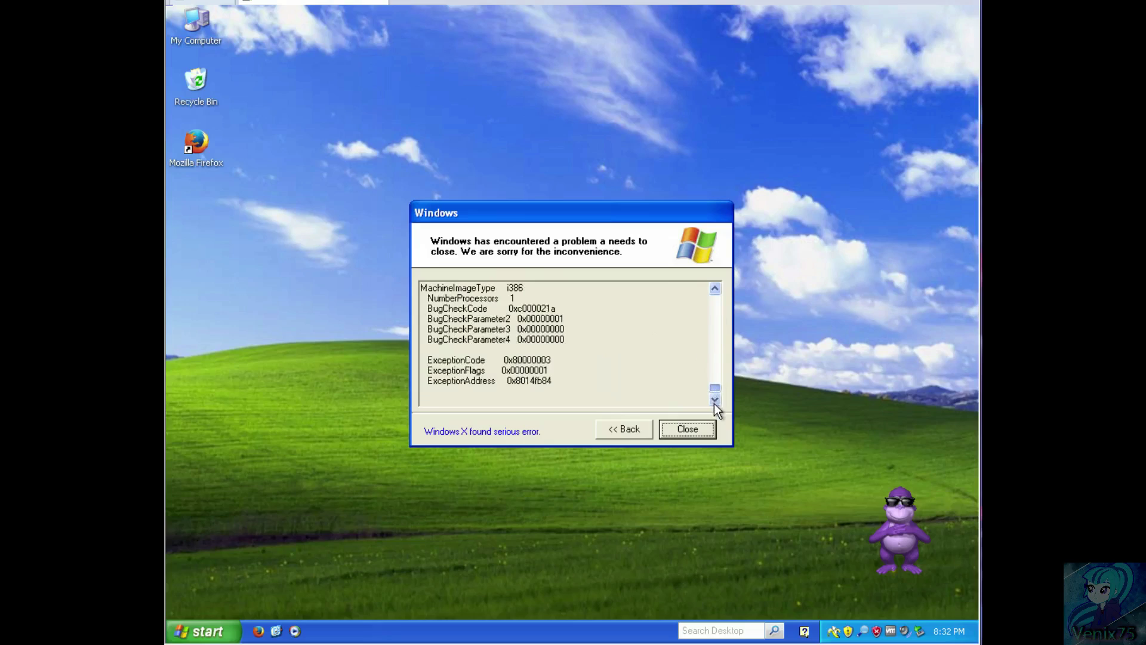
pyautogui.click(706, 433)
pyautogui.click(625, 427)
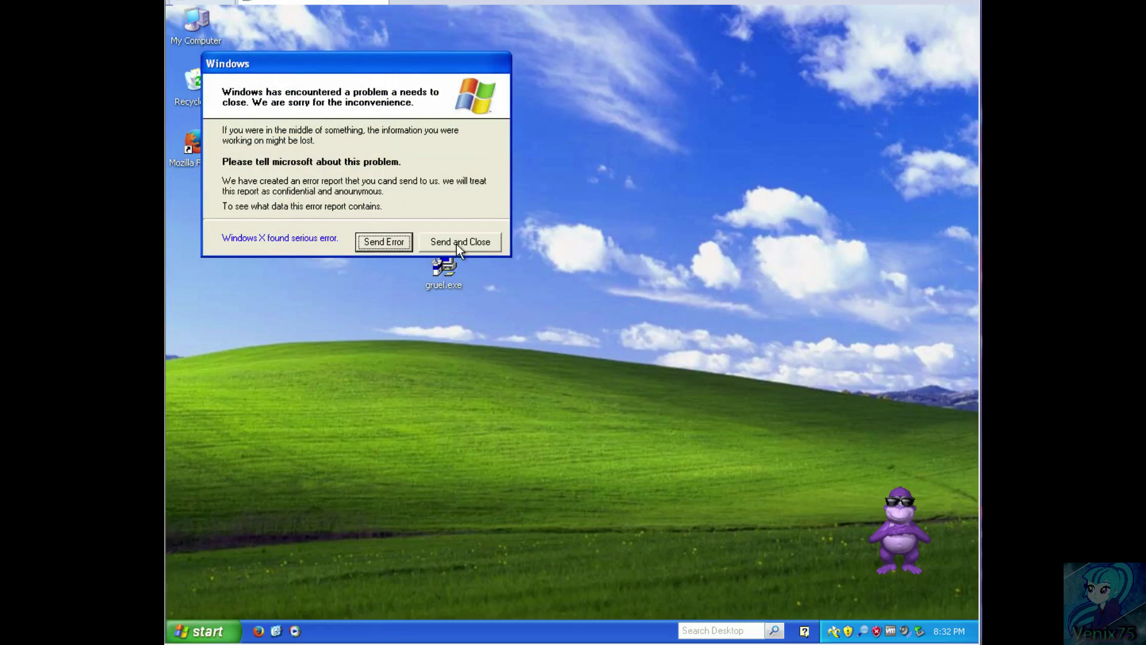
# Dismiss the fake error report, close a worm settings window, and clear the kIlLeRgUaTe messages.
pyautogui.click(458, 243)
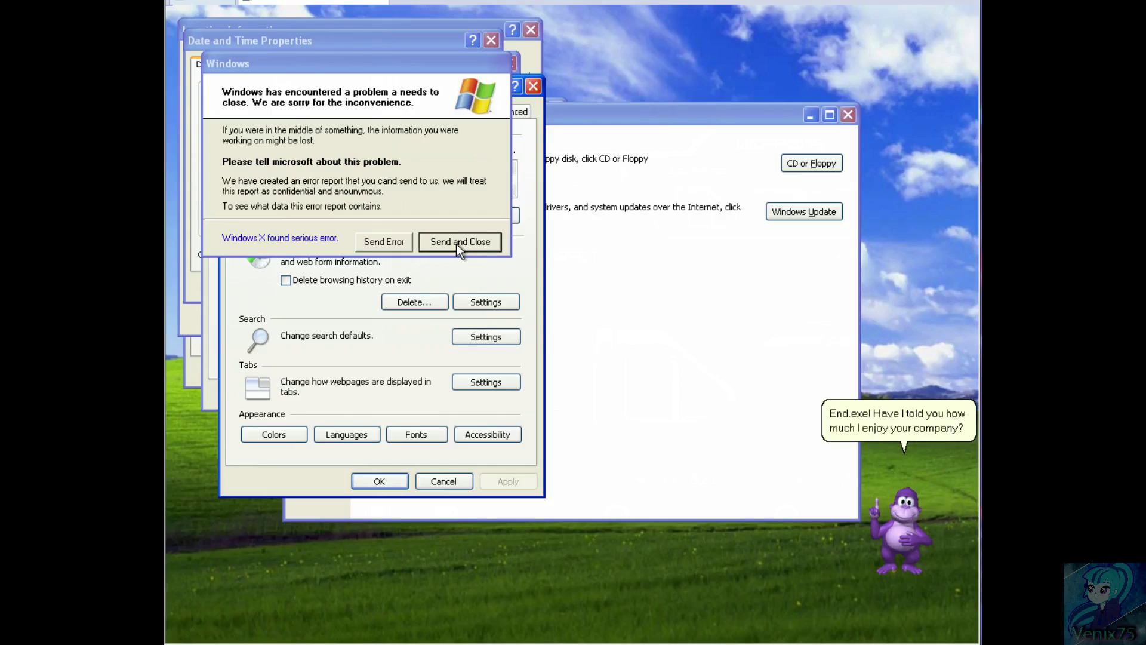
pyautogui.click(847, 115)
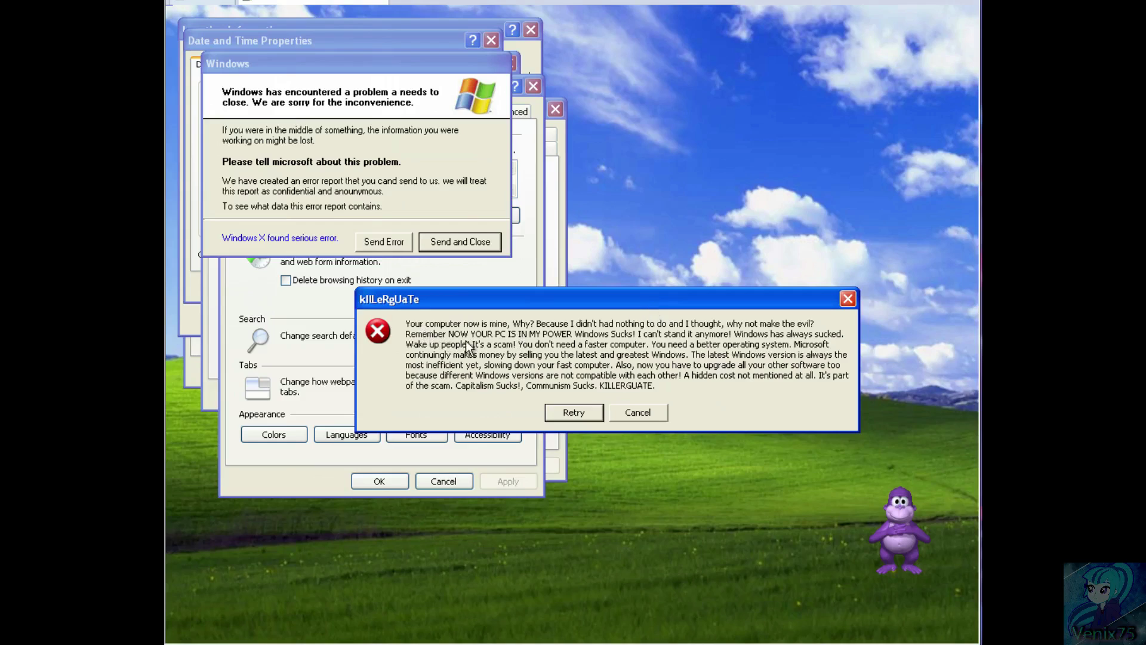
pyautogui.moveTo(677, 305)
pyautogui.mouseDown()
pyautogui.moveTo(923, 459)
pyautogui.moveTo(697, 409)
pyautogui.mouseUp()
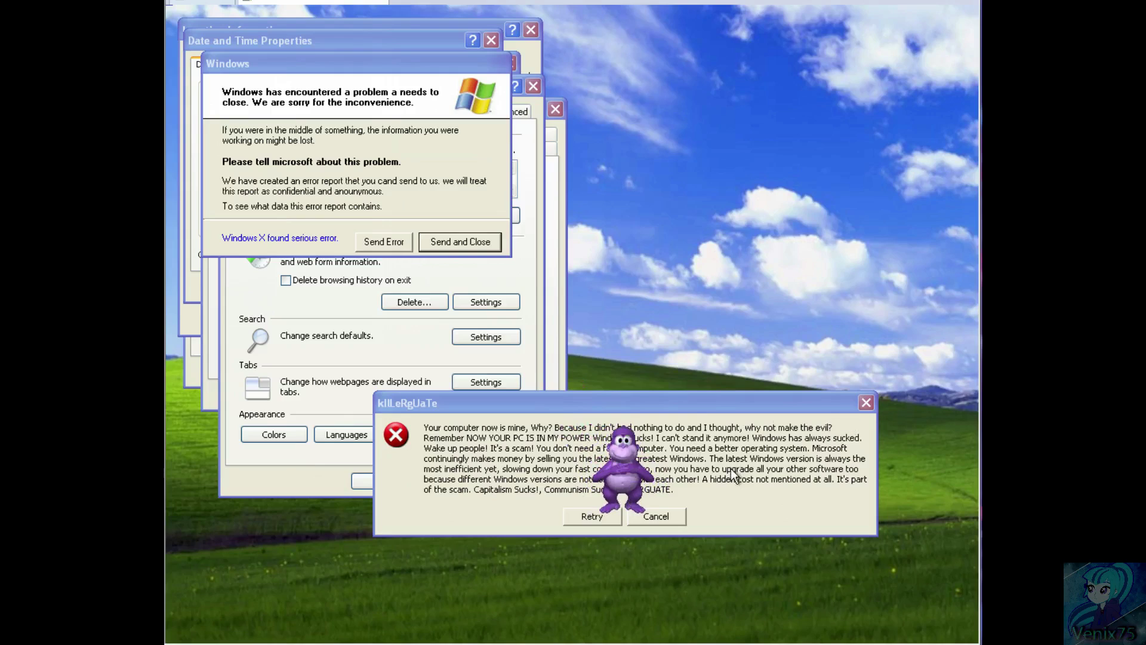
pyautogui.click(580, 516)
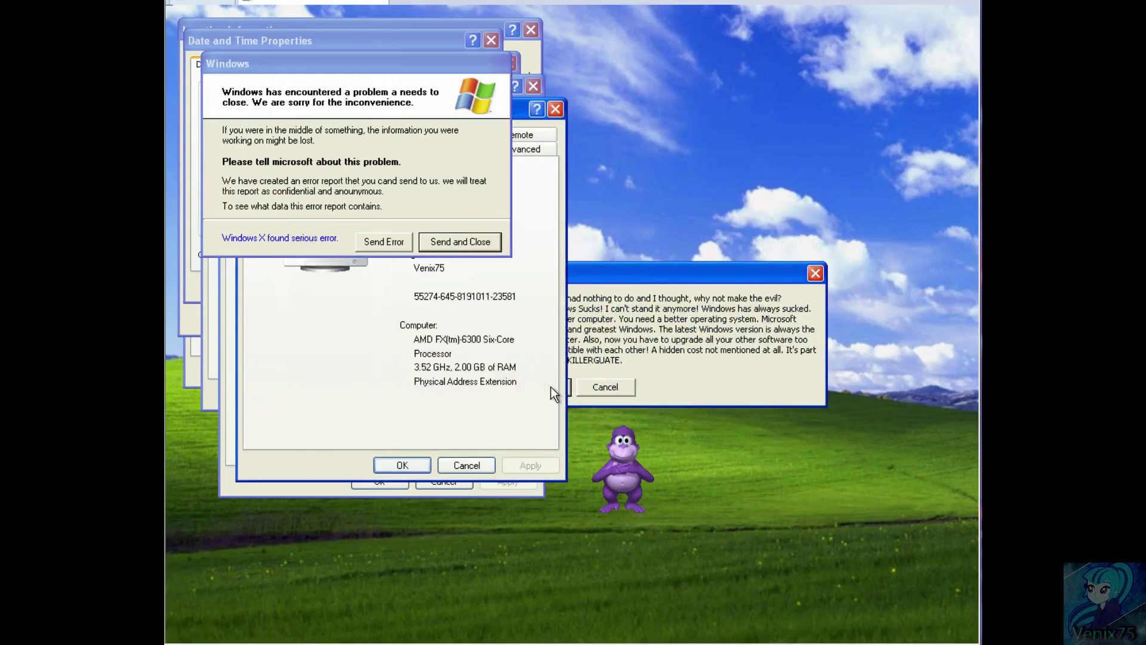
pyautogui.click(591, 387)
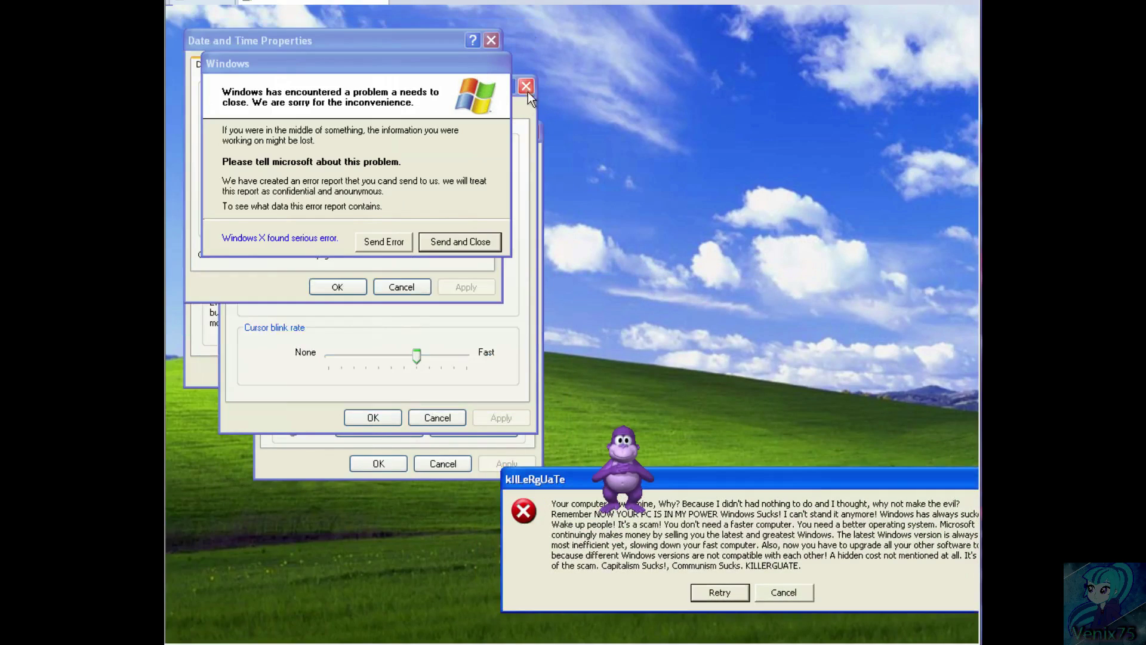
# Close the worm's sound and mouse settings windows and move the kIlLeRgUaTe message aside.
pyautogui.click(532, 133)
pyautogui.click(491, 43)
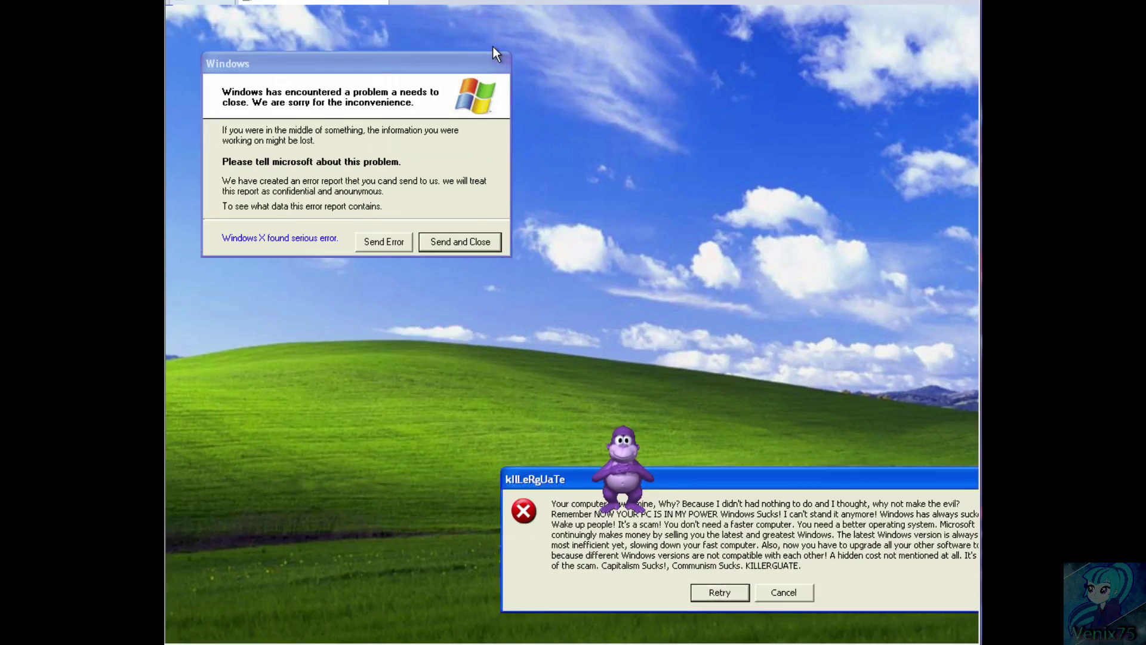
pyautogui.rightClick(630, 289)
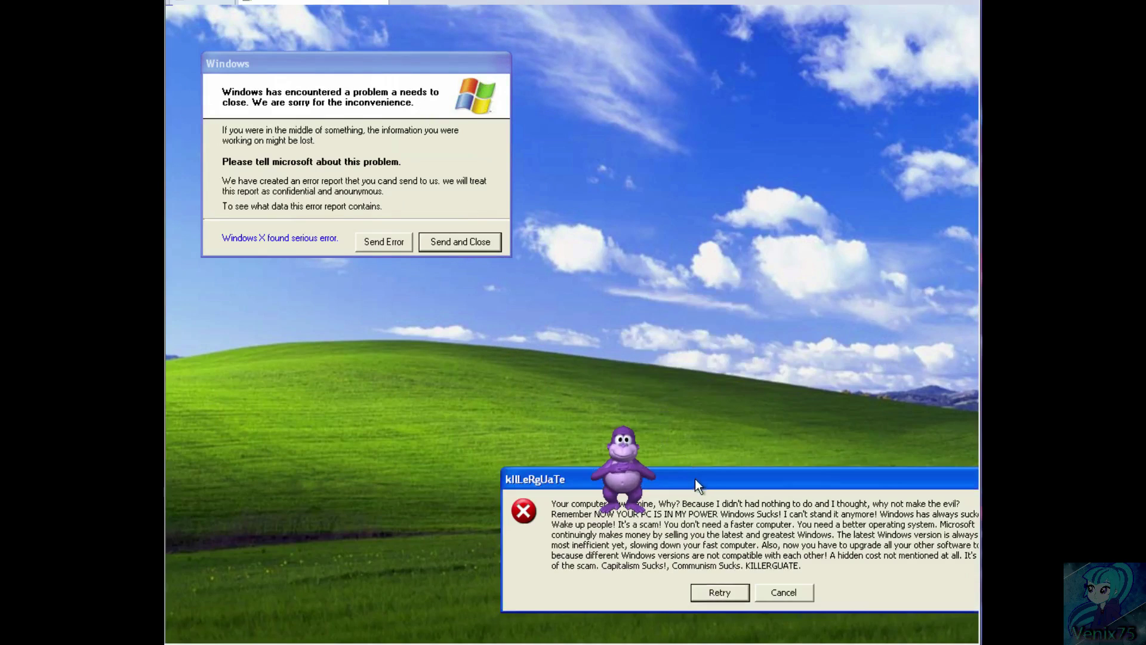
pyautogui.moveTo(694, 479); pyautogui.dragTo(526, 271)
# End the gruel.exe process in Task Manager and exit Task Manager.
pyautogui.hotkey('ctrl', 'shift', 'Escape')
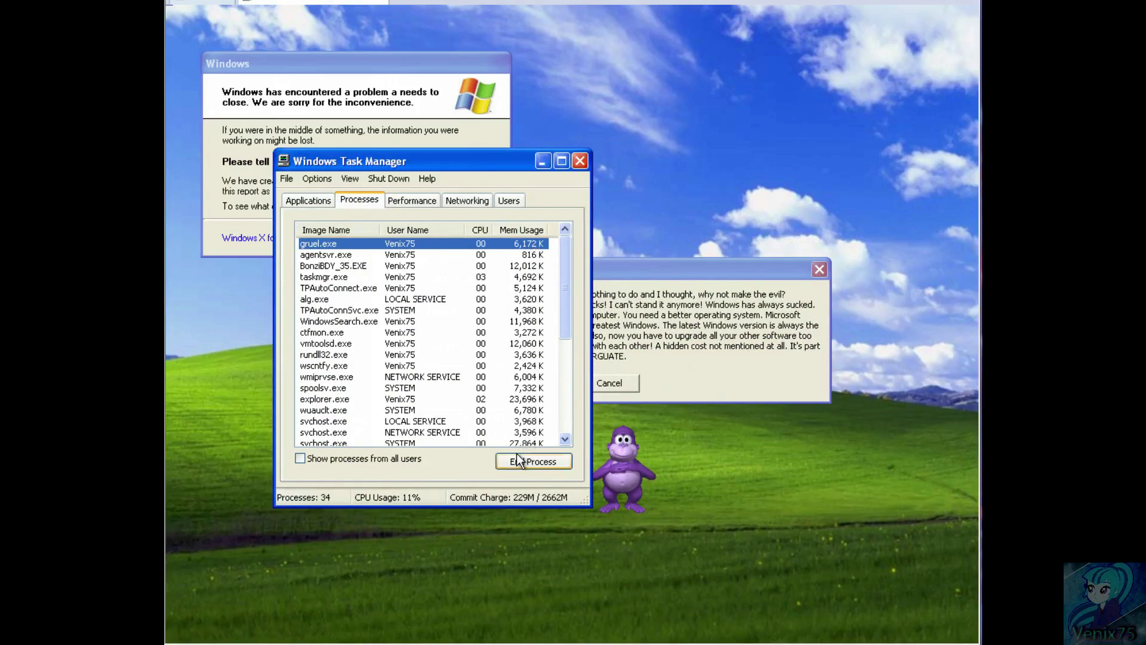
pyautogui.click(529, 461)
pyautogui.click(549, 404)
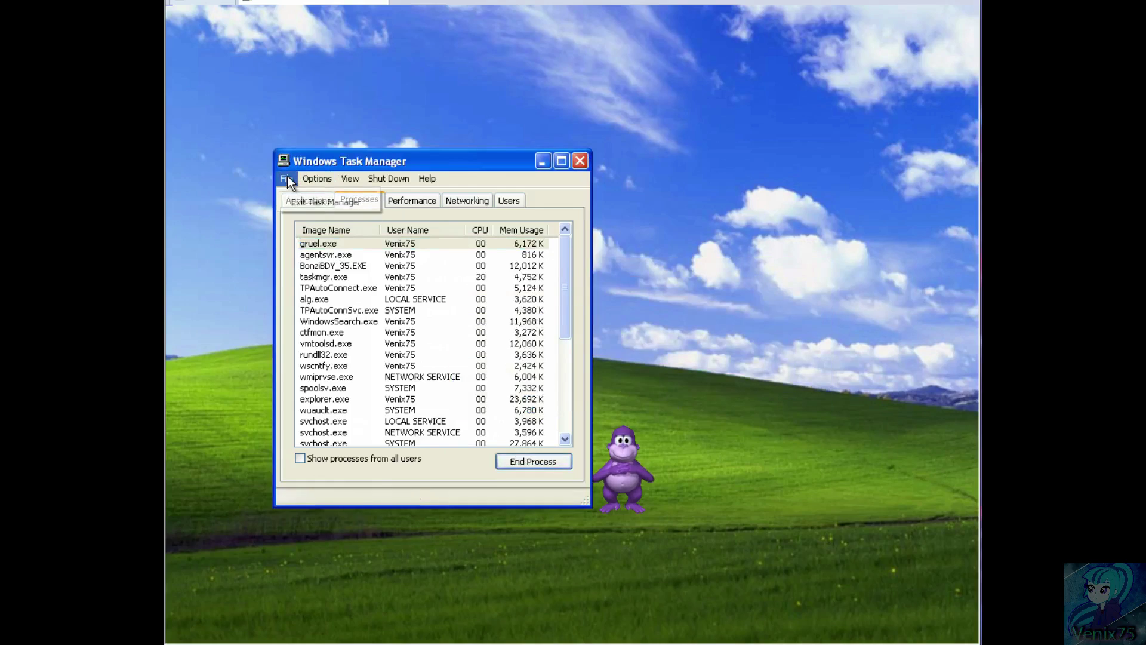
pyautogui.click(288, 177)
pyautogui.click(307, 171)
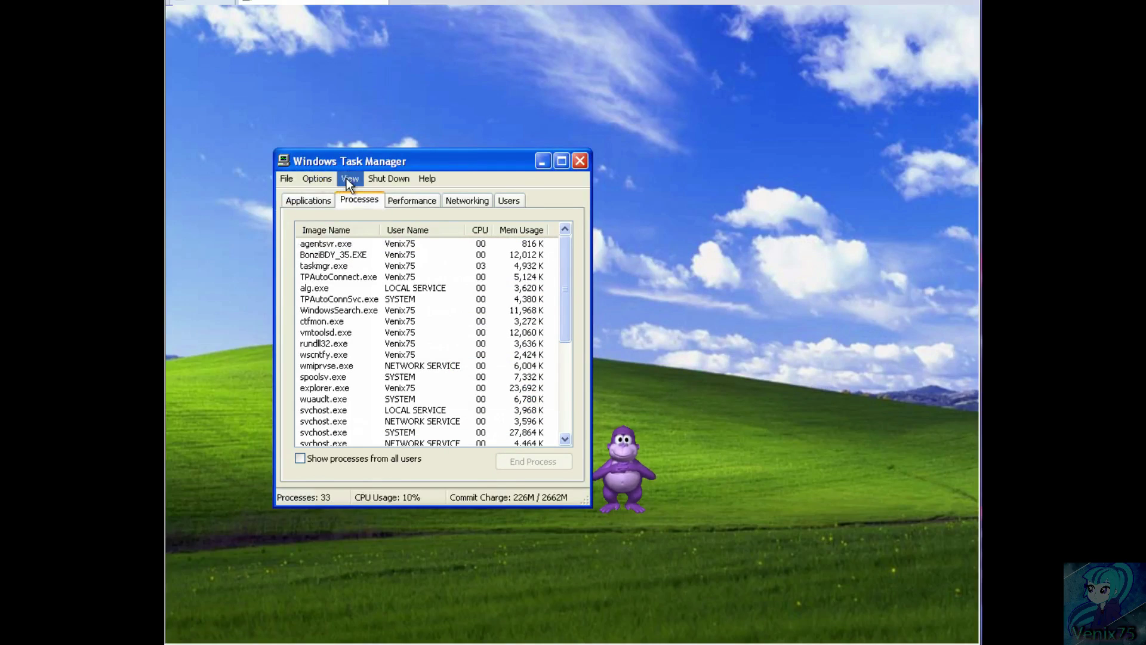
pyautogui.click(290, 176)
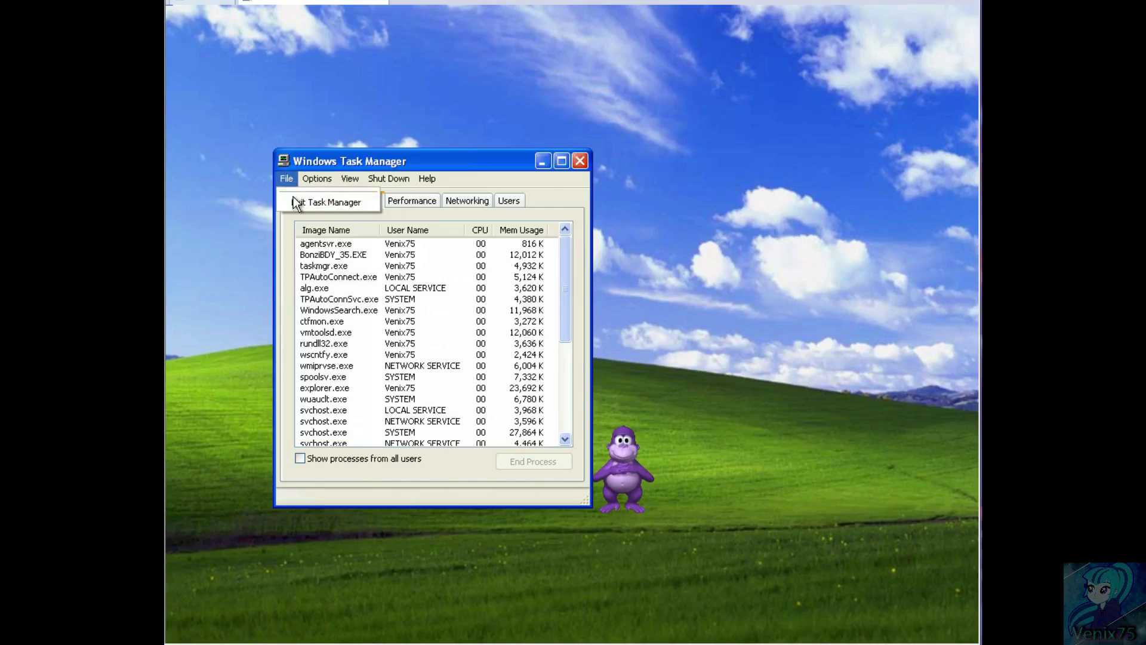
pyautogui.click(302, 200)
pyautogui.click(288, 178)
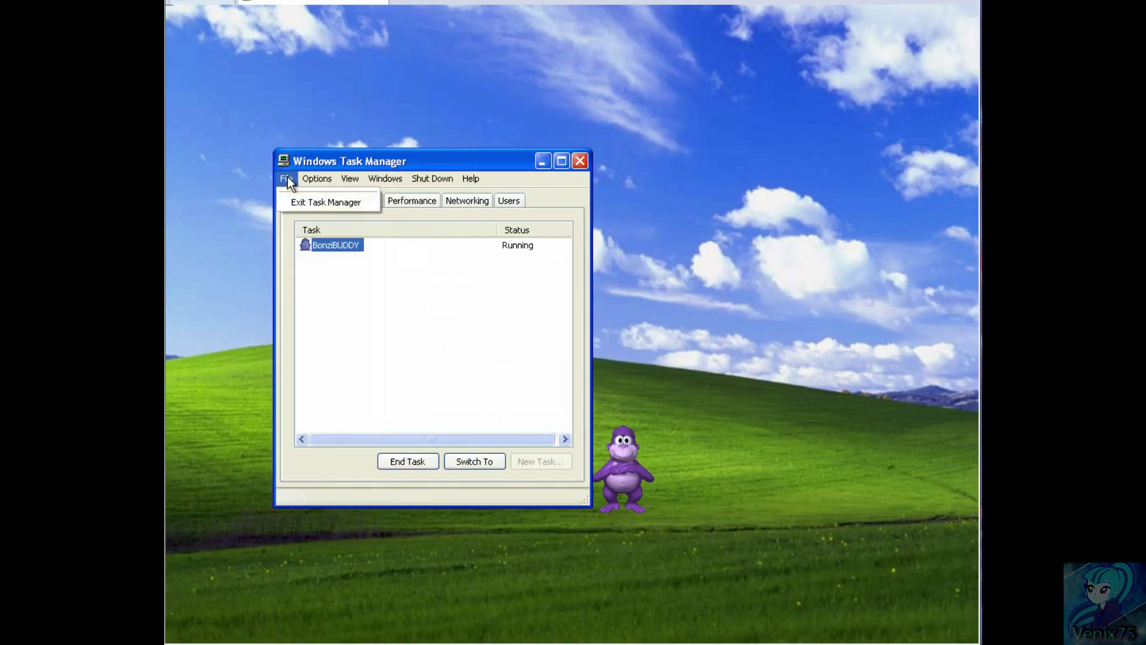
pyautogui.click(579, 163)
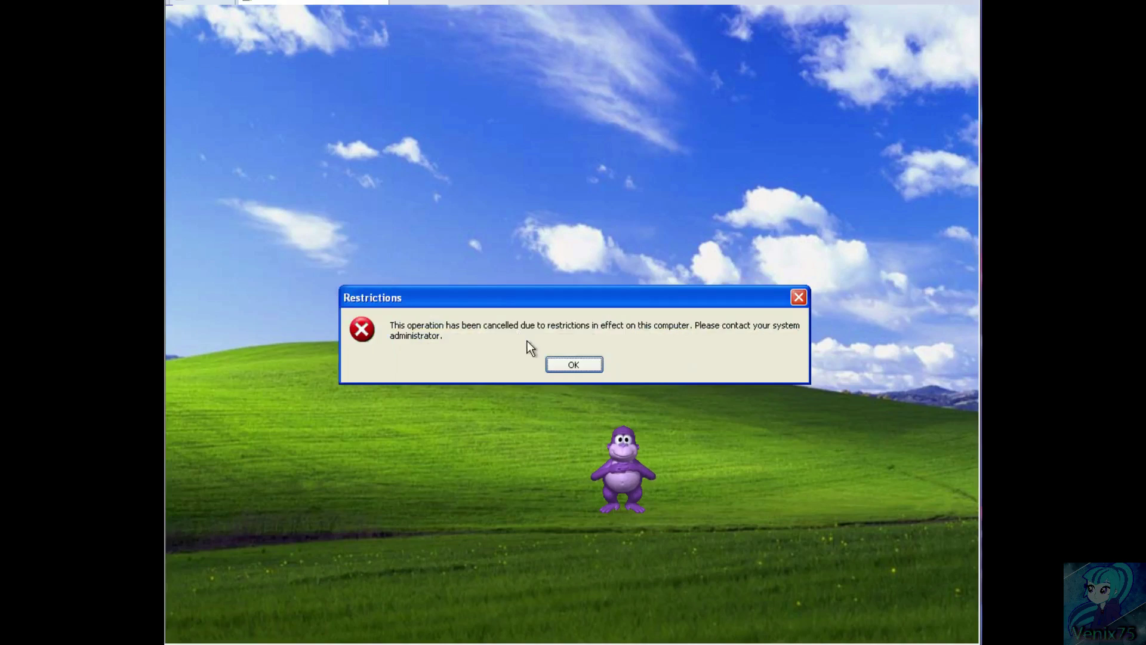
# Dismiss the Restrictions message and open My Computer with Win+E.
pyautogui.click(570, 365)
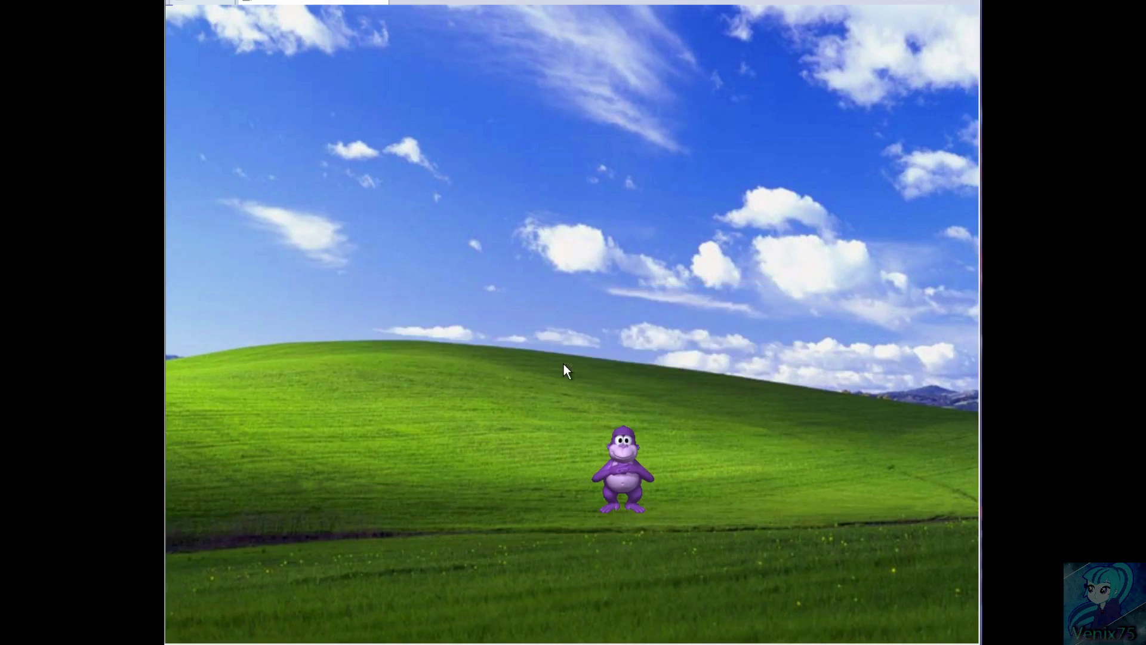
pyautogui.moveTo(660, 507); pyautogui.dragTo(625, 351)
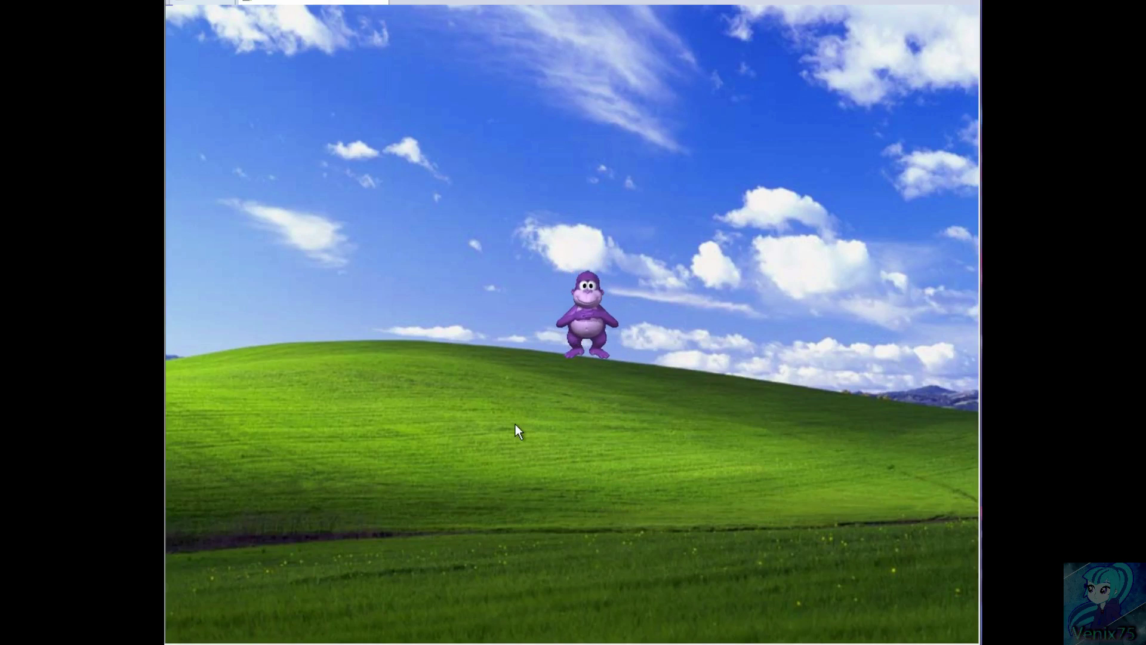
pyautogui.press('super+e')
pyautogui.press('super')
pyautogui.press('super')
pyautogui.moveTo(569, 138); pyautogui.dragTo(541, 74)
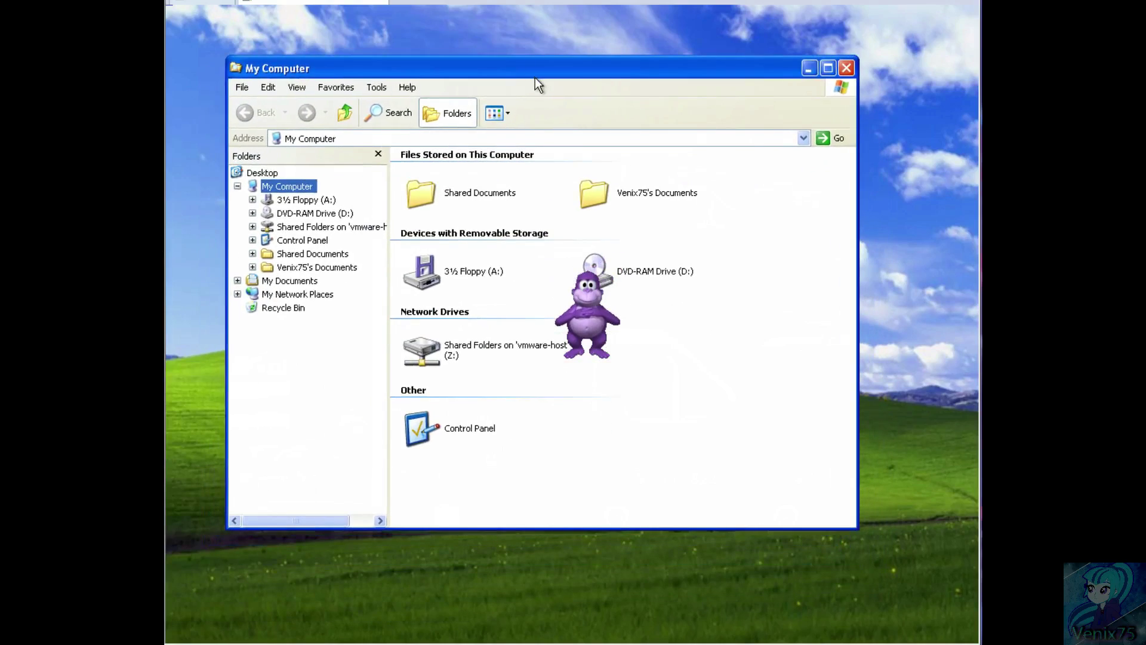
# Open Control Panel from the Folders tree, then trigger a VM restart.
pyautogui.click(424, 426)
pyautogui.doubleClick(422, 424)
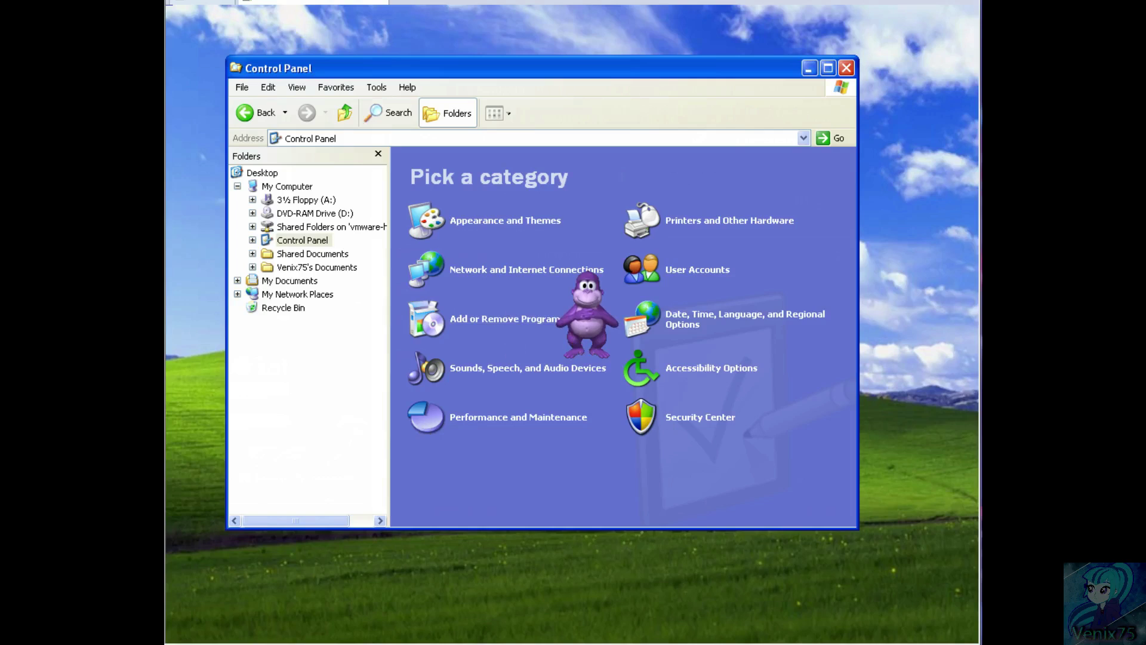
pyautogui.hotkey('ctrl', 'r')
# Confirm the guest restart and, after rebooting, start a Nightmare Match.
pyautogui.click(502, 335)
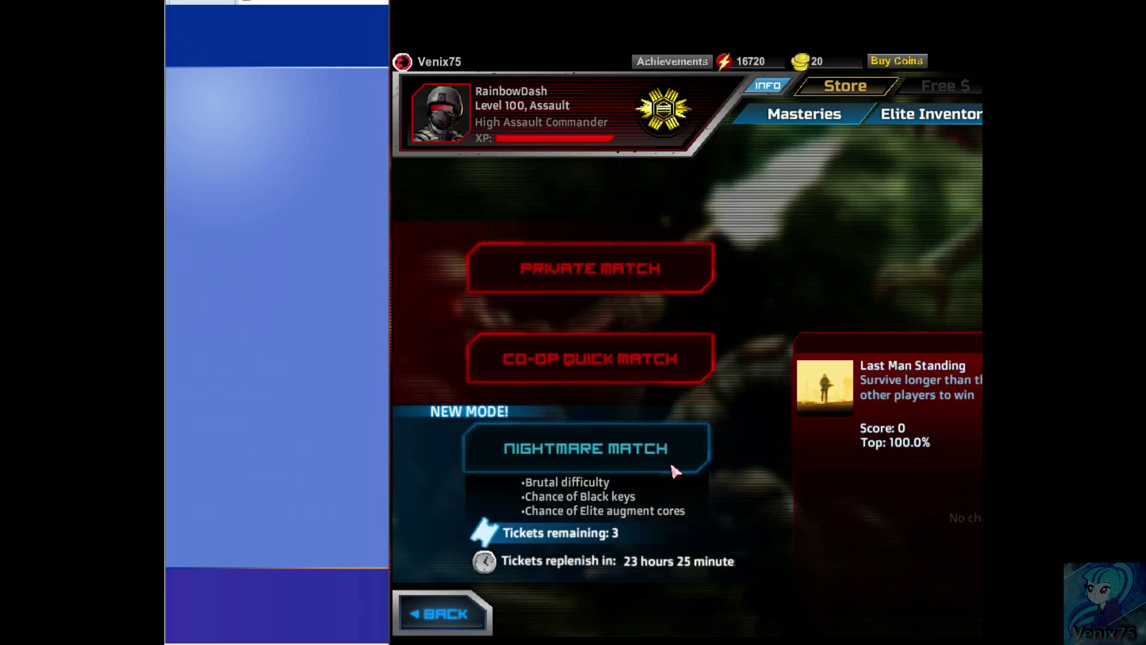
pyautogui.click(671, 463)
pyautogui.write('el')
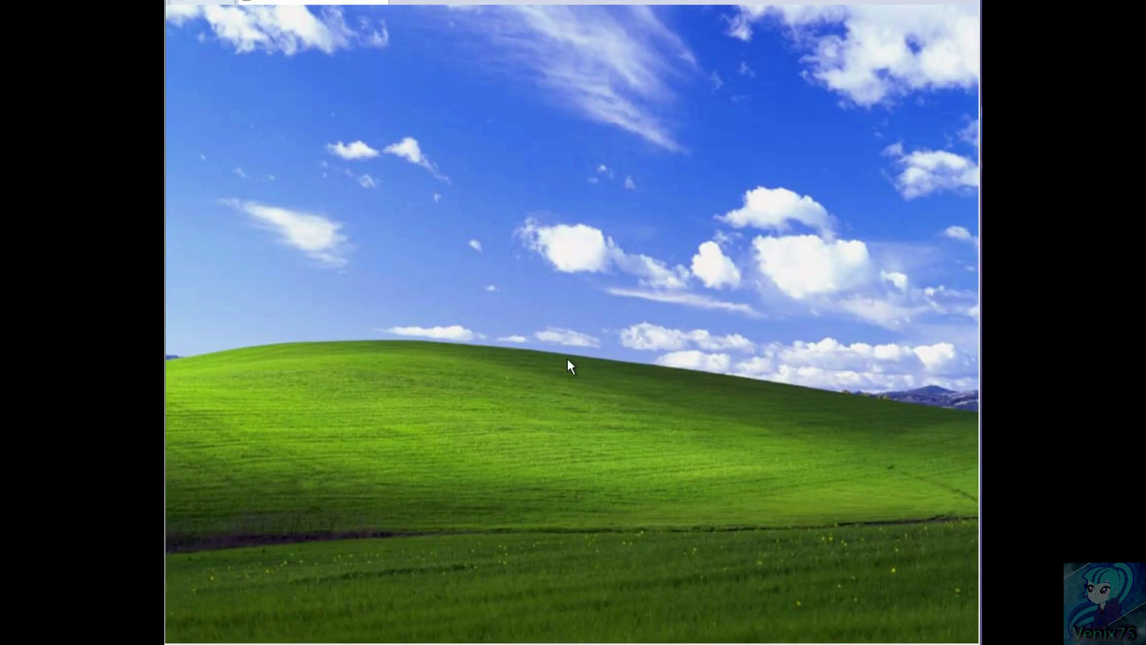
# End the gruel.exe process from Task Manager's Processes list.
pyautogui.hotkey('ctrl', 'alt', 'Delete')
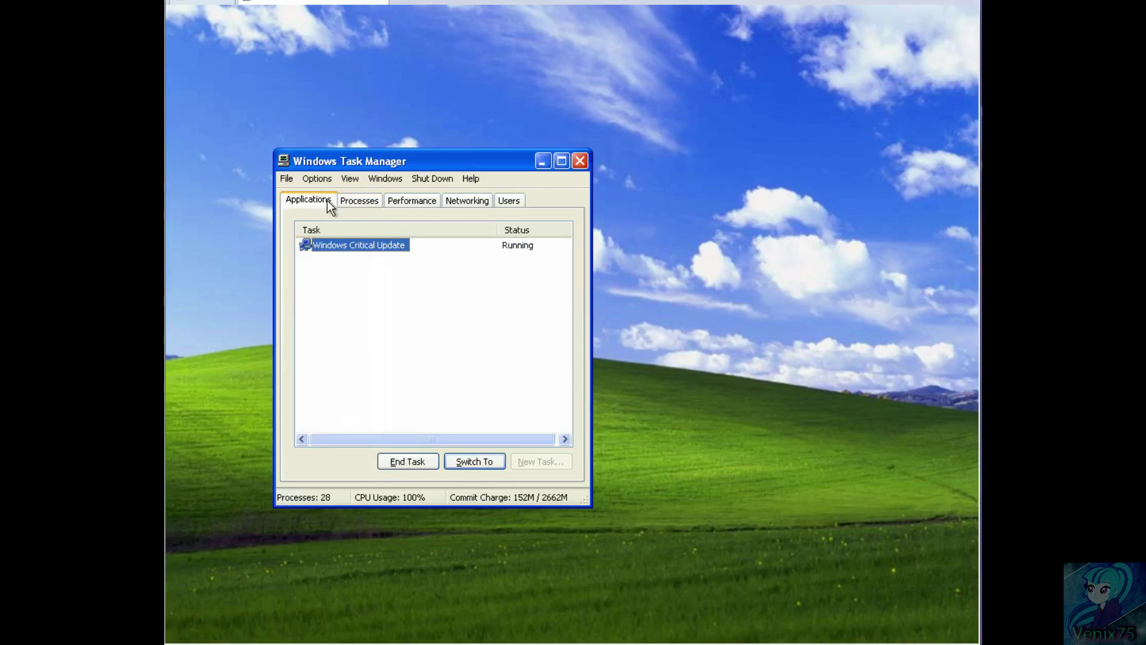
pyautogui.click(366, 184)
pyautogui.click(356, 200)
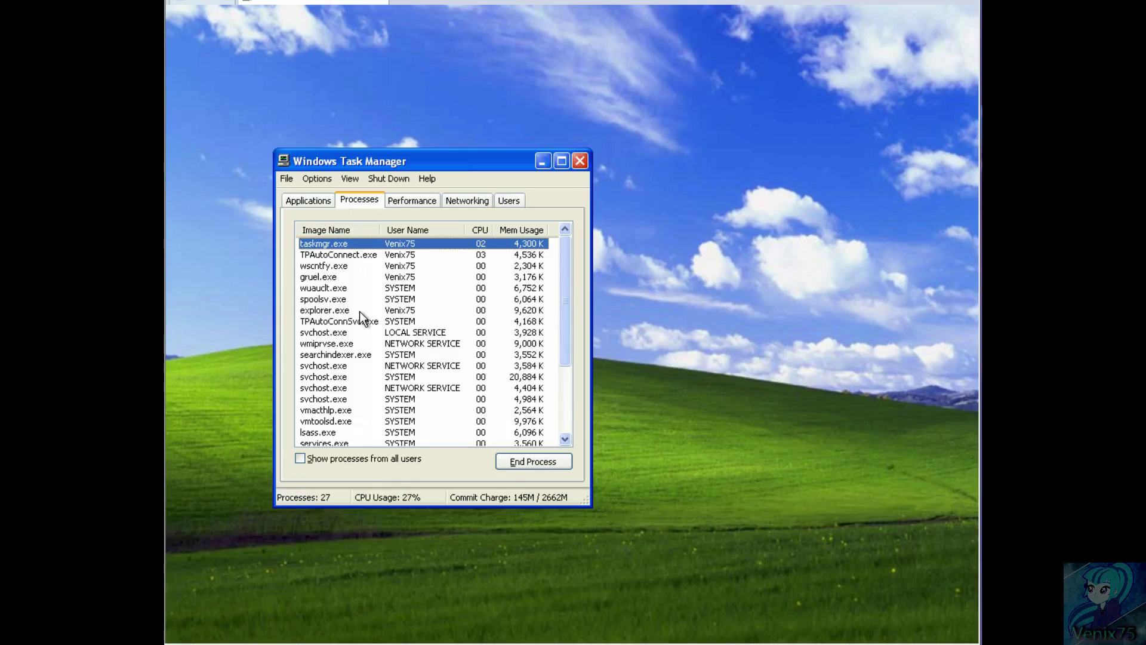
pyautogui.scroll(-2, 359, 313)
pyautogui.scroll(2, 360, 317)
pyautogui.click(351, 278)
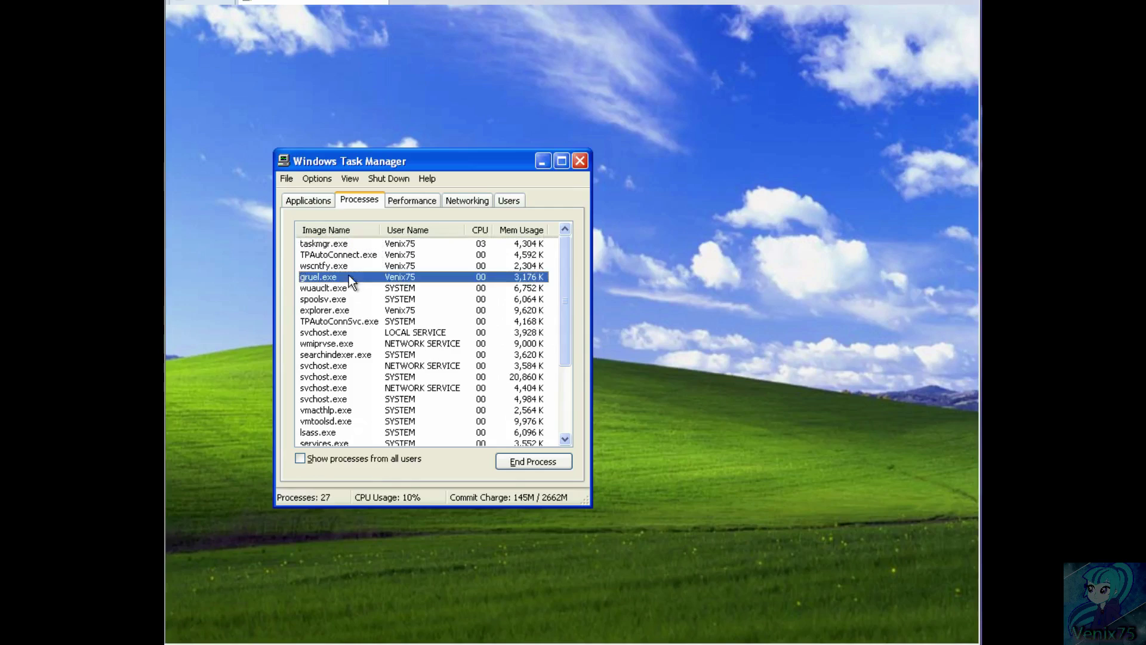
pyautogui.click(529, 461)
pyautogui.click(541, 389)
pyautogui.click(287, 179)
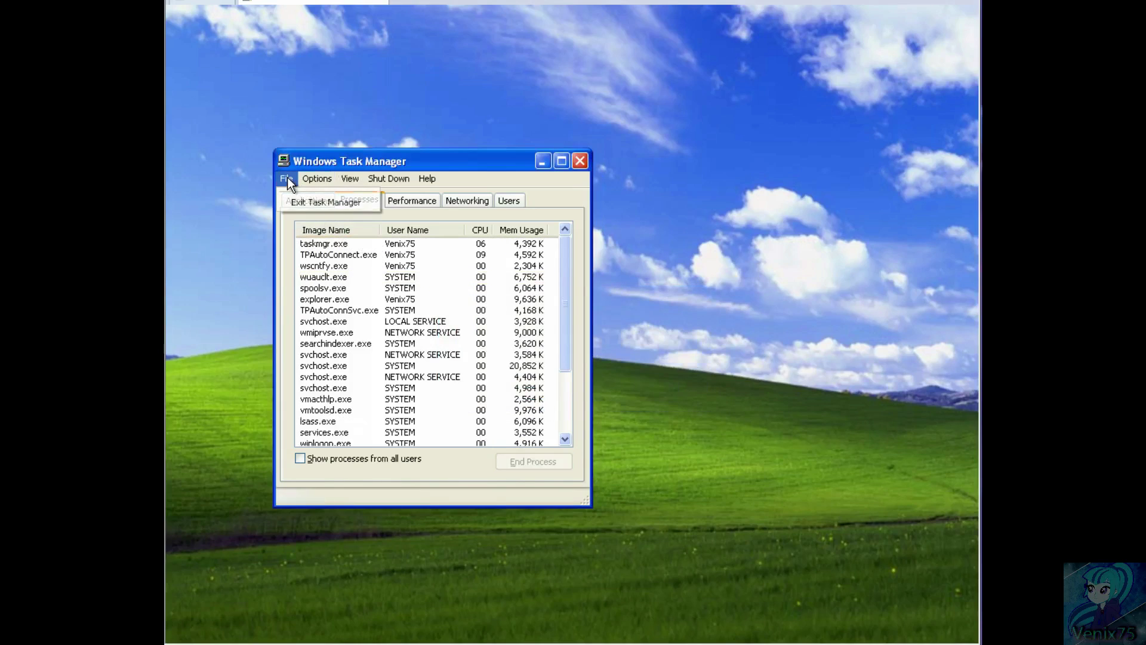
pyautogui.click(329, 170)
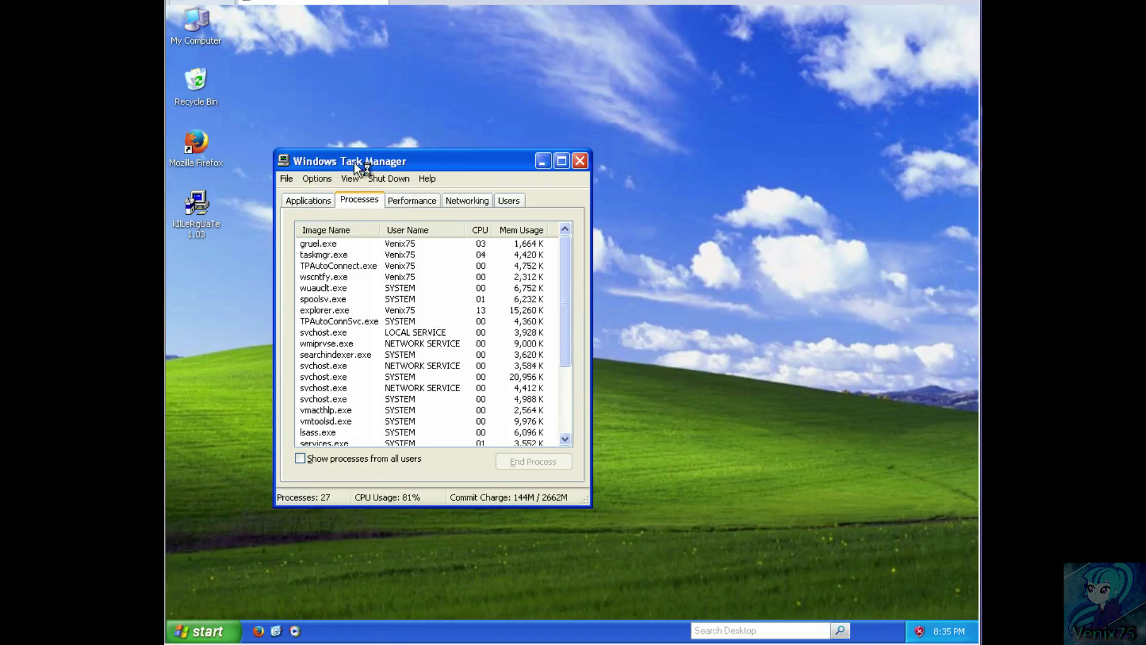
pyautogui.moveTo(467, 163); pyautogui.dragTo(522, 163)
# End all Windows Critical Update tasks on the Applications tab and close Task Manager.
pyautogui.click(366, 199)
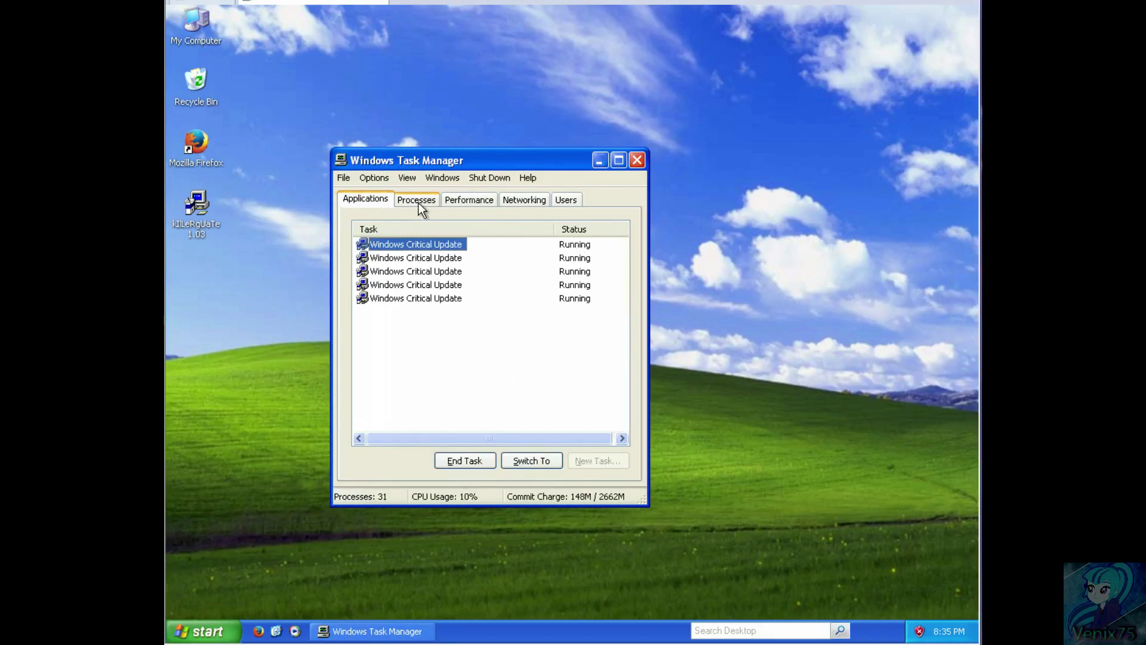
pyautogui.click(457, 333)
pyautogui.click(423, 249)
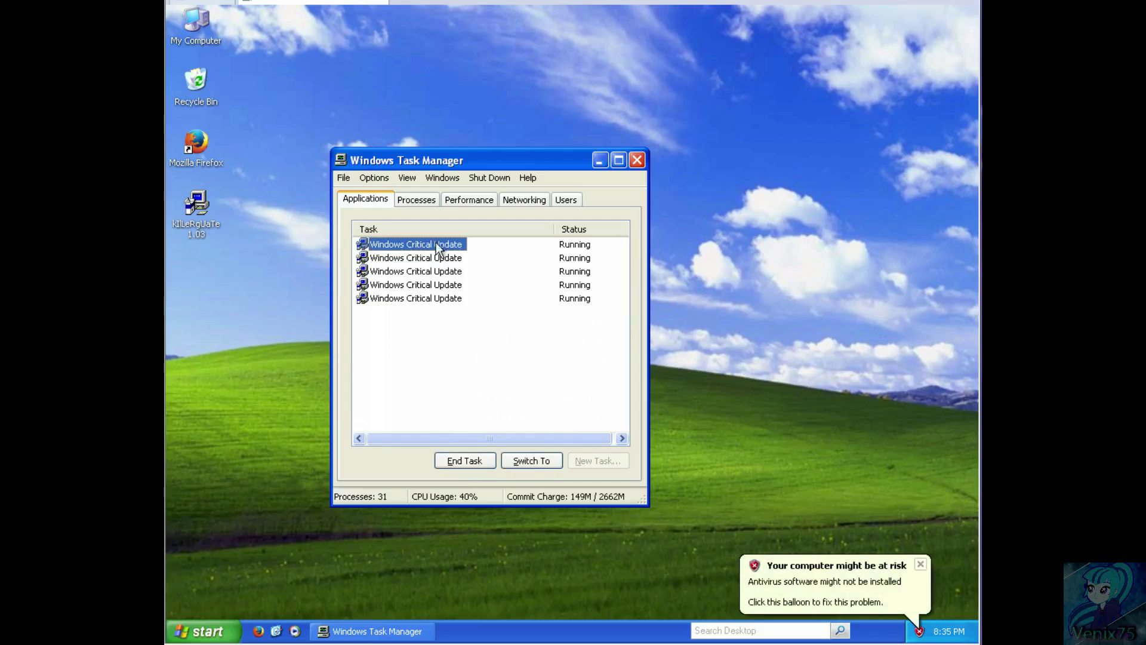
pyautogui.click(473, 461)
pyautogui.click(477, 460)
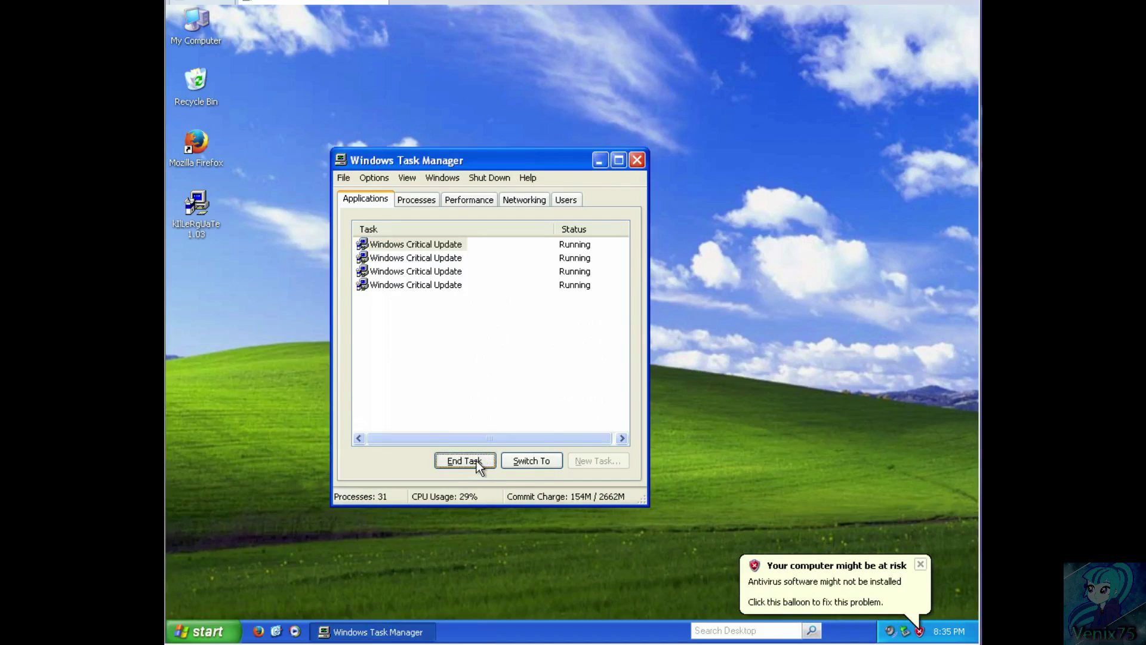
pyautogui.click(424, 249)
pyautogui.click(468, 460)
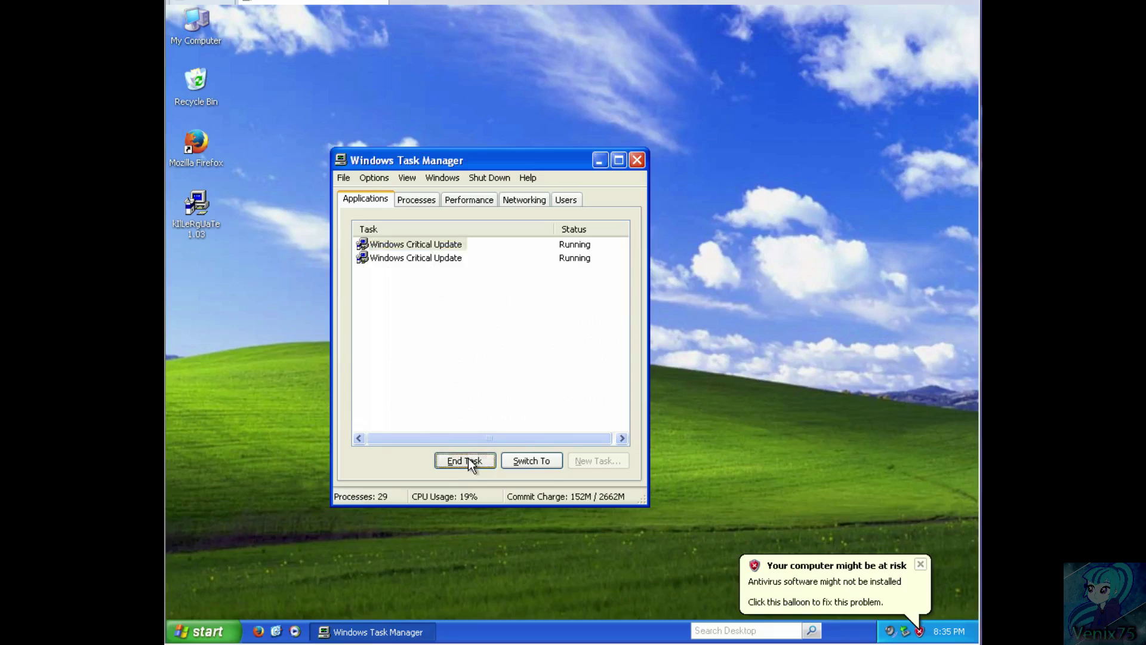
pyautogui.click(468, 460)
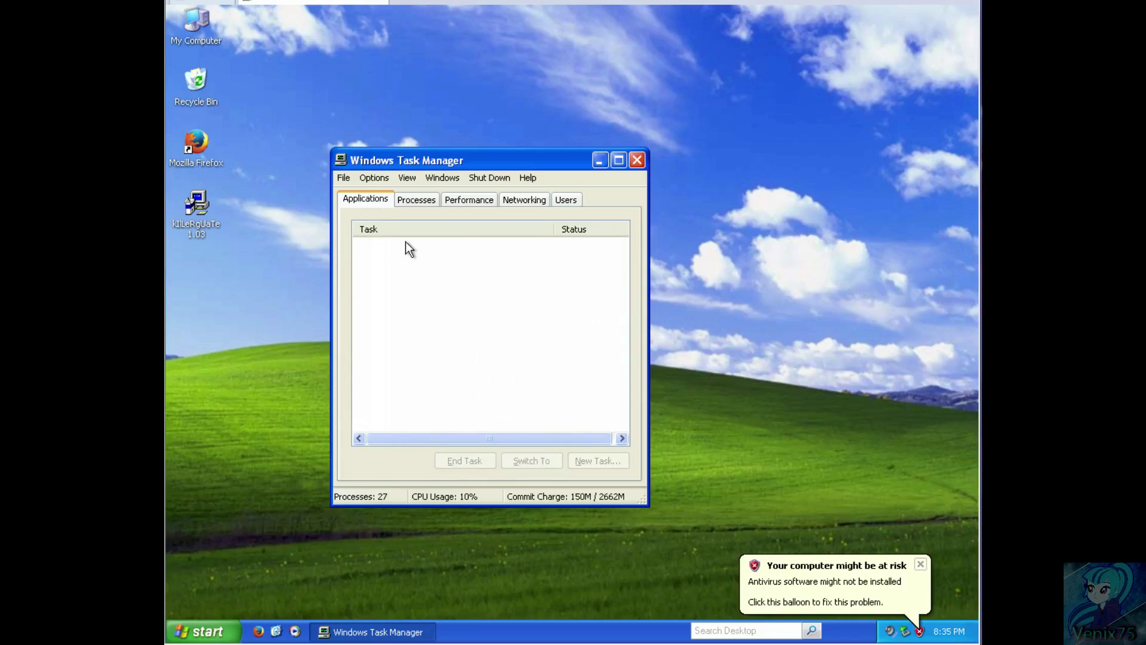
pyautogui.click(636, 162)
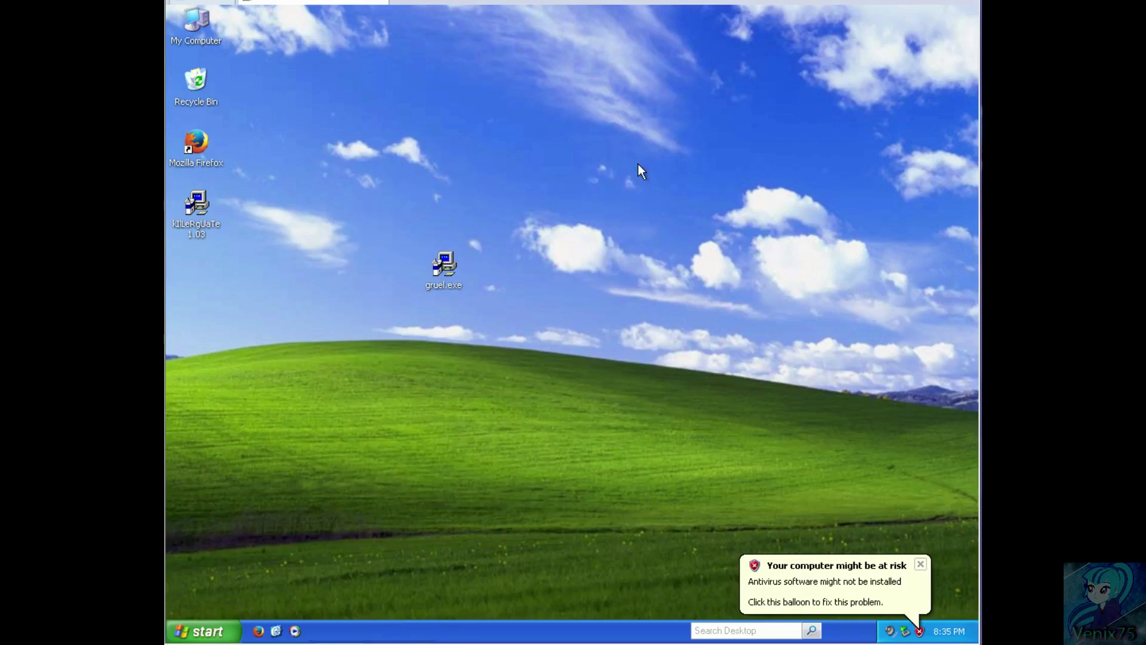
pyautogui.click(921, 565)
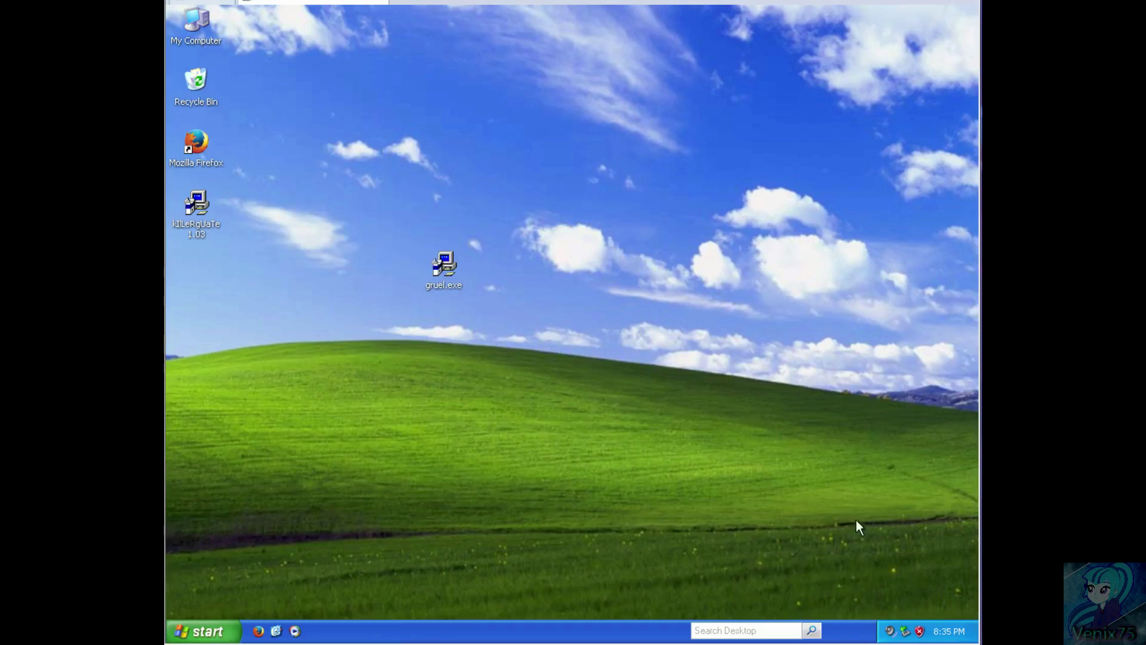
pyautogui.click(276, 261)
pyautogui.click(208, 207)
pyautogui.click(303, 215)
pyautogui.rightClick(190, 205)
pyautogui.click(235, 265)
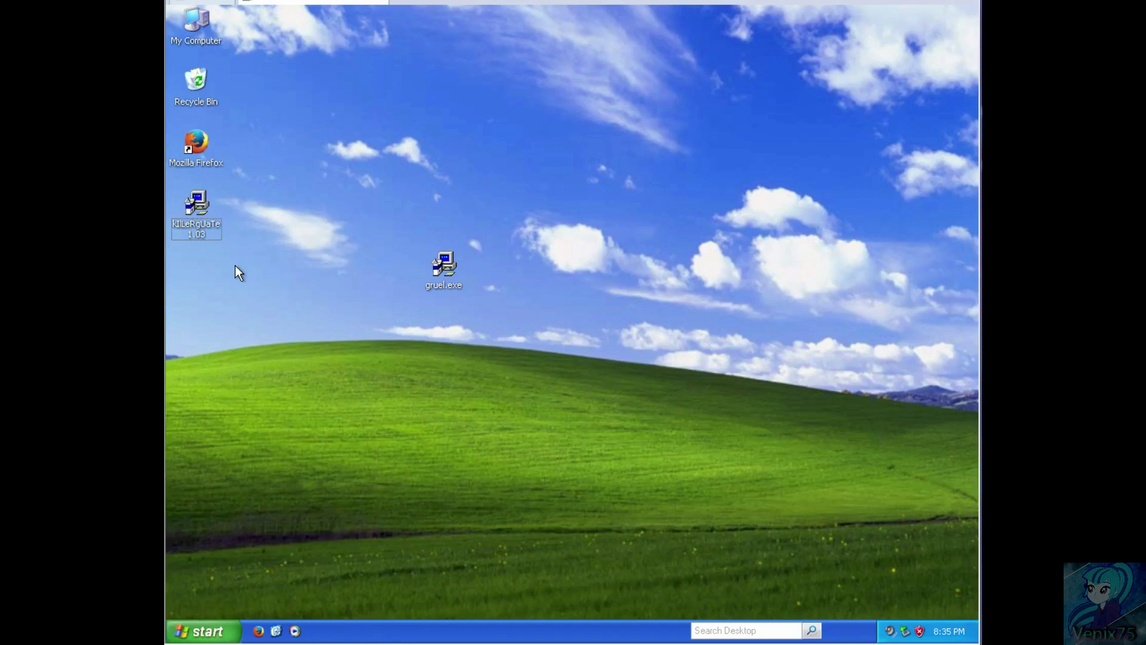
pyautogui.rightClick(437, 266)
pyautogui.rightClick(199, 205)
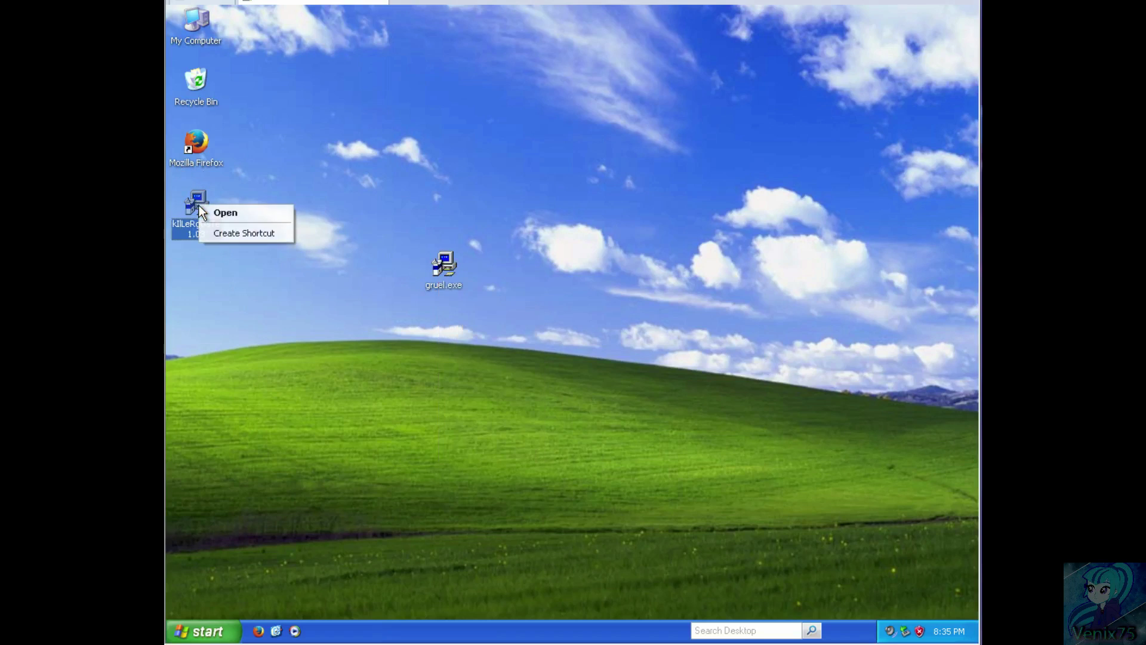
pyautogui.click(237, 174)
pyautogui.rightClick(195, 209)
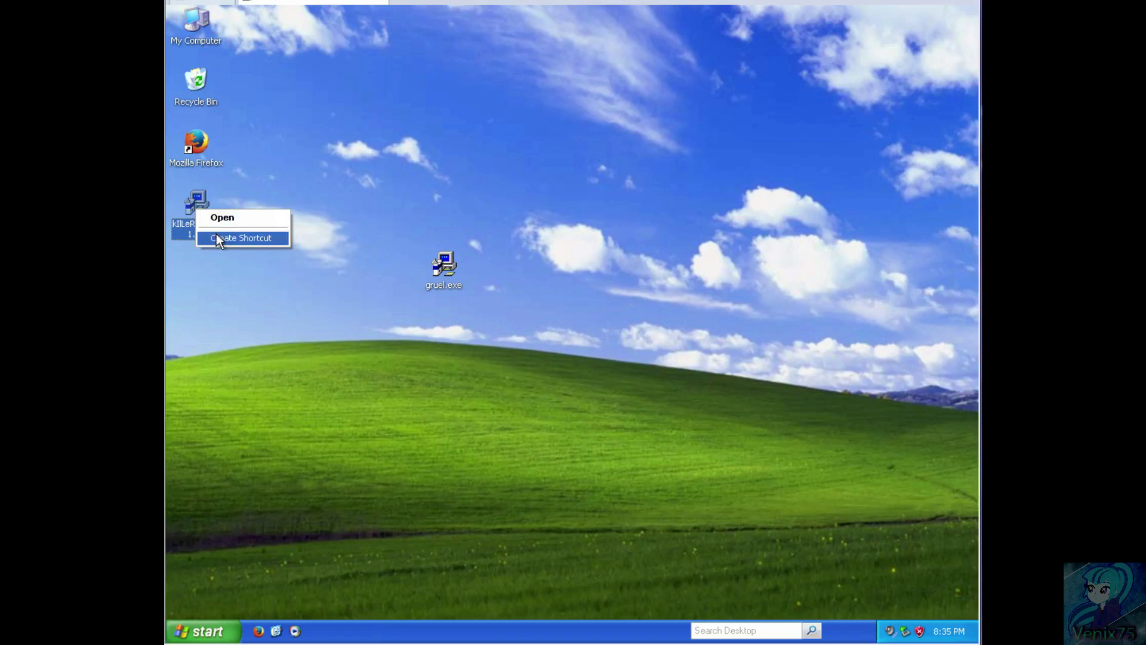
pyautogui.click(233, 224)
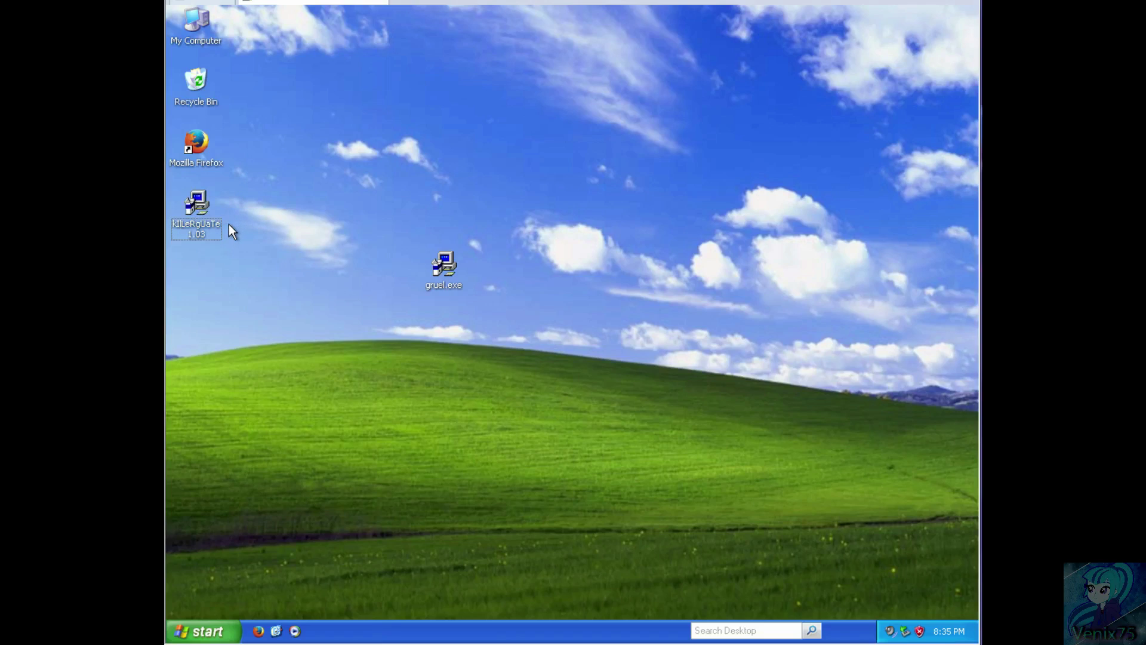
pyautogui.rightClick(211, 231)
pyautogui.rightClick(192, 146)
pyautogui.click(254, 150)
# Open the Recycle Bin, browse to google.com, and open the deleted IE shortcut's properties.
pyautogui.doubleClick(195, 84)
pyautogui.moveTo(438, 91); pyautogui.dragTo(529, 112)
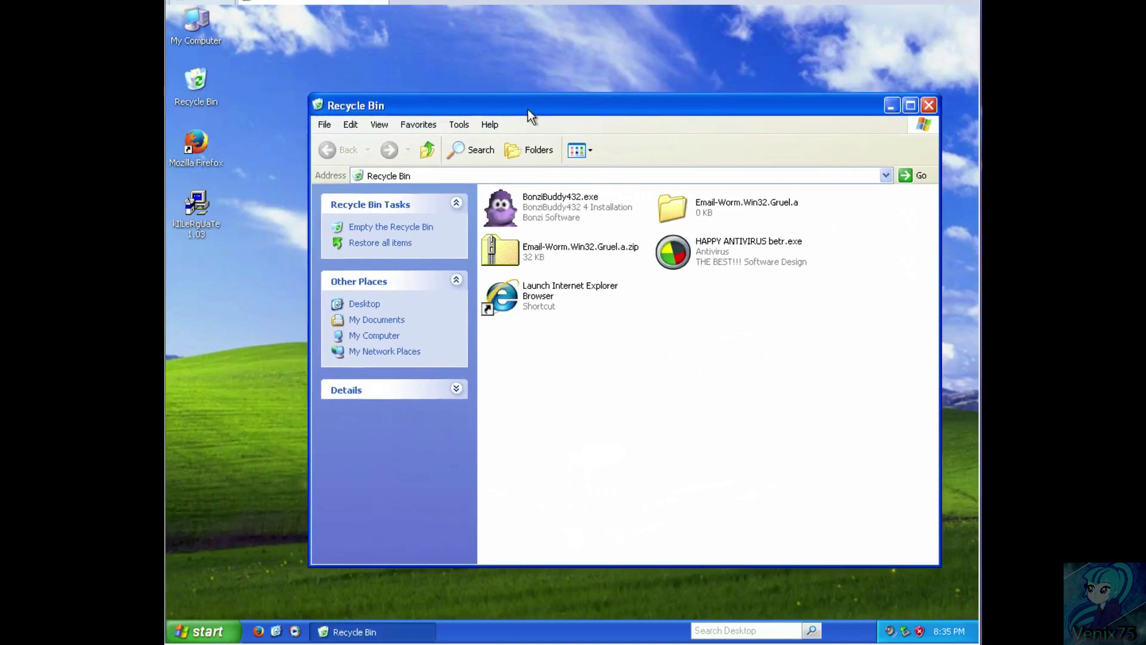
pyautogui.click(507, 176)
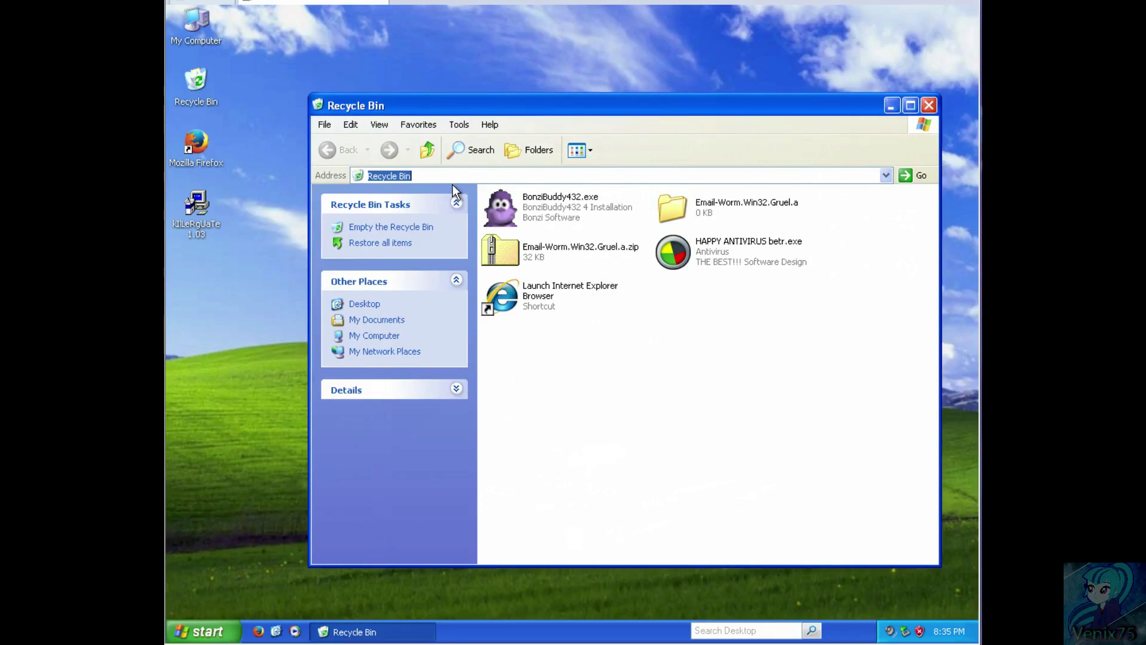
pyautogui.write('g')
pyautogui.press('Escape')
pyautogui.write('gl')
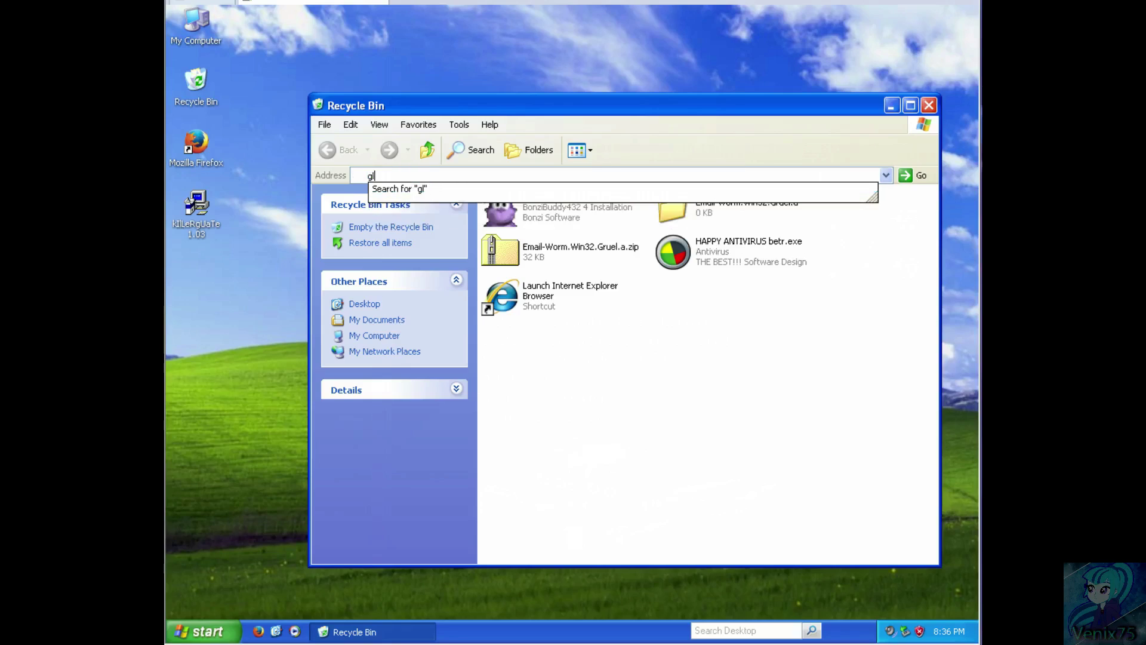
pyautogui.press('BackSpace')
pyautogui.write('oogle')
pyautogui.write('.com')
pyautogui.press('Return')
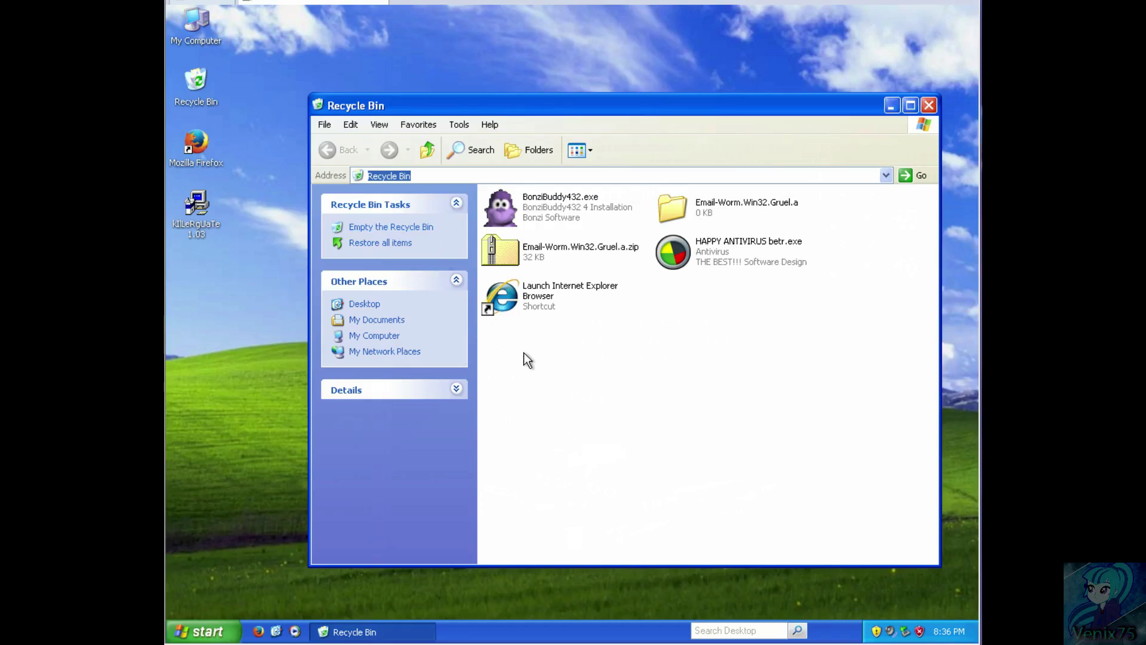
pyautogui.doubleClick(501, 296)
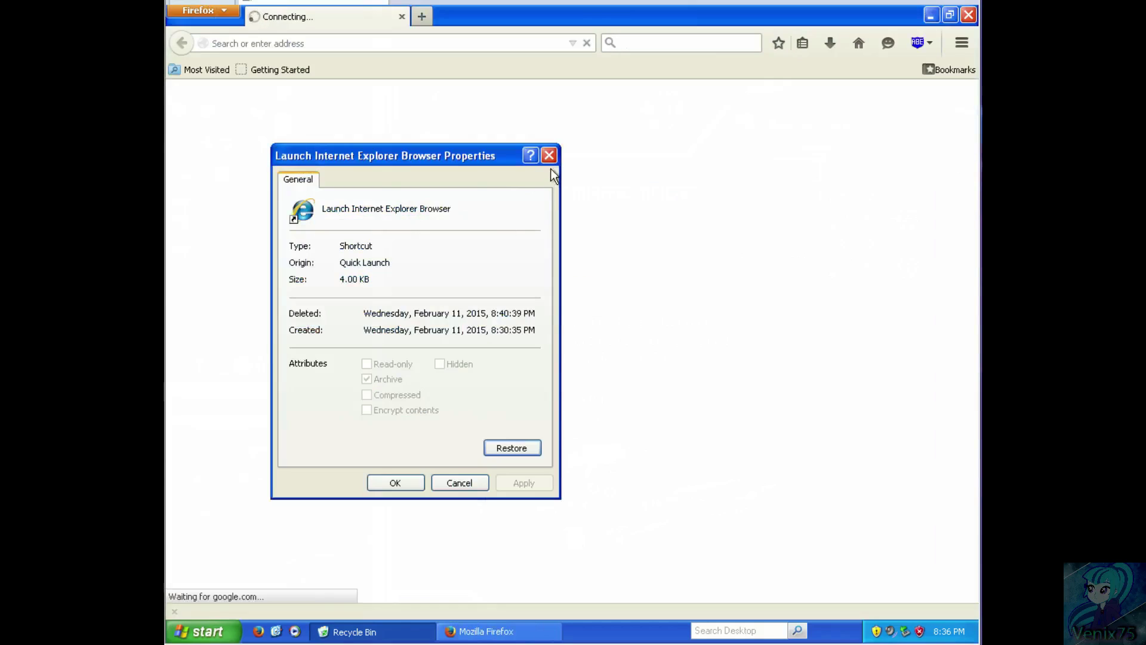
# Close the IE shortcut's properties, let Google load in Firefox, then quit Firefox.
pyautogui.click(550, 159)
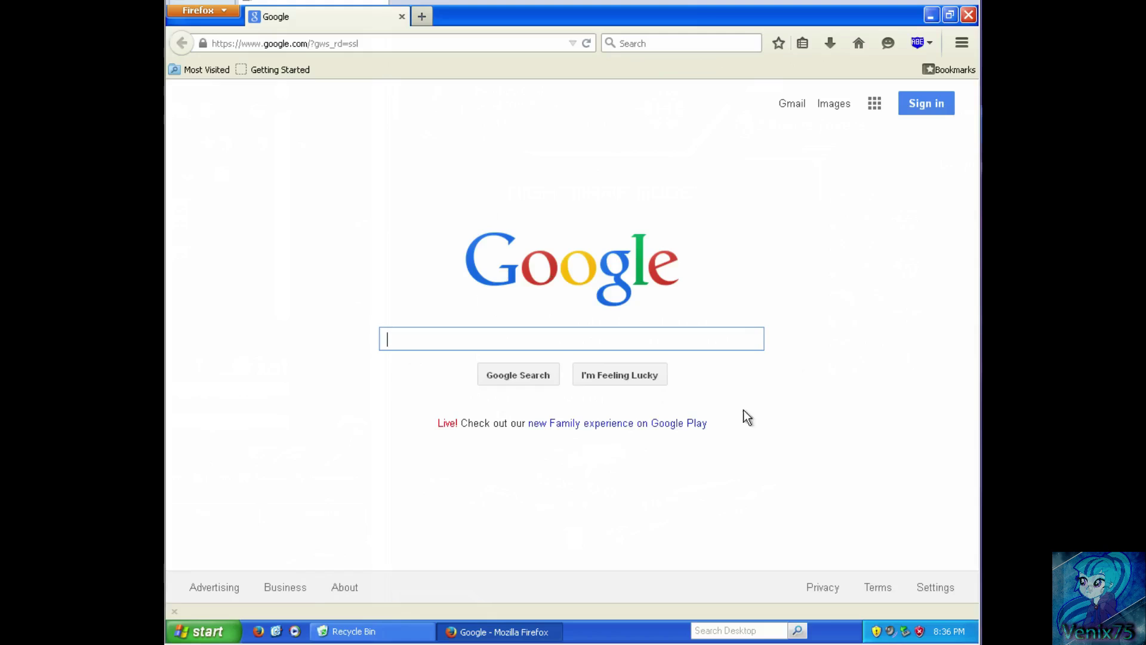
pyautogui.click(314, 237)
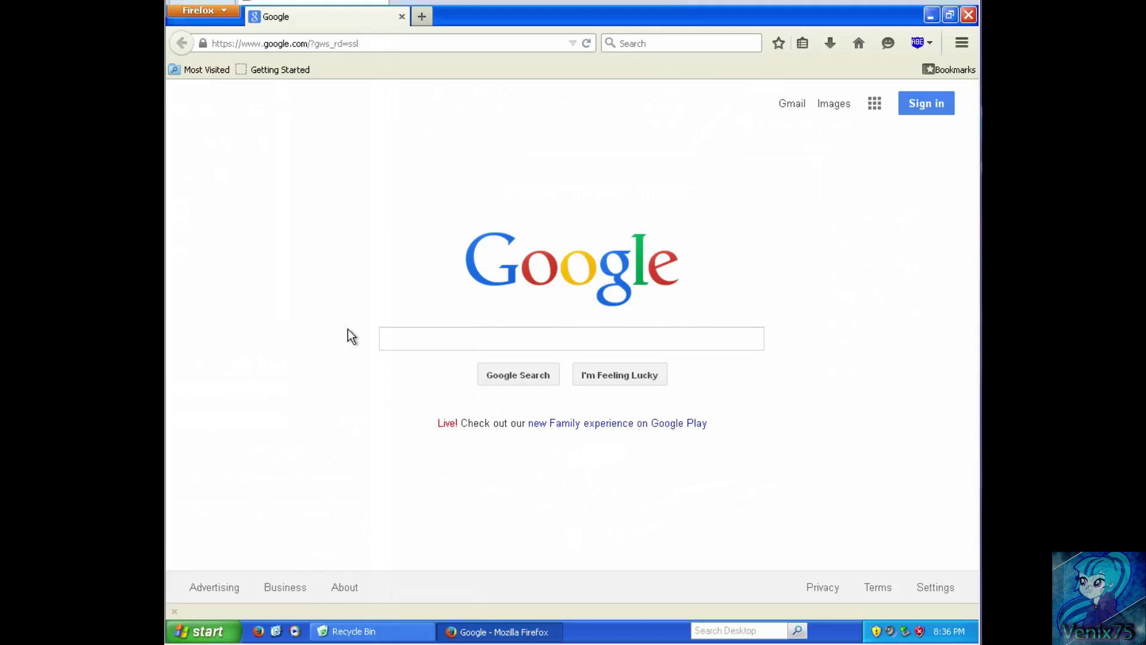
pyautogui.click(968, 15)
pyautogui.click(729, 387)
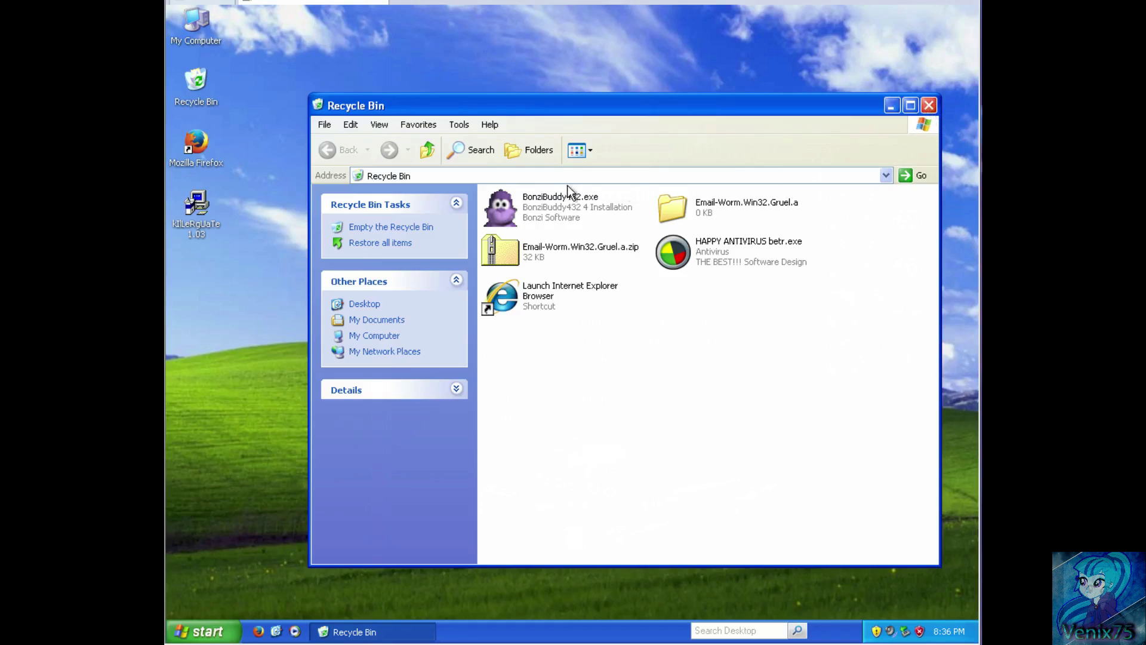
# Empty all five Recycle Bin items, close the window, and open the Start menu.
pyautogui.rightClick(688, 352)
pyautogui.click(736, 447)
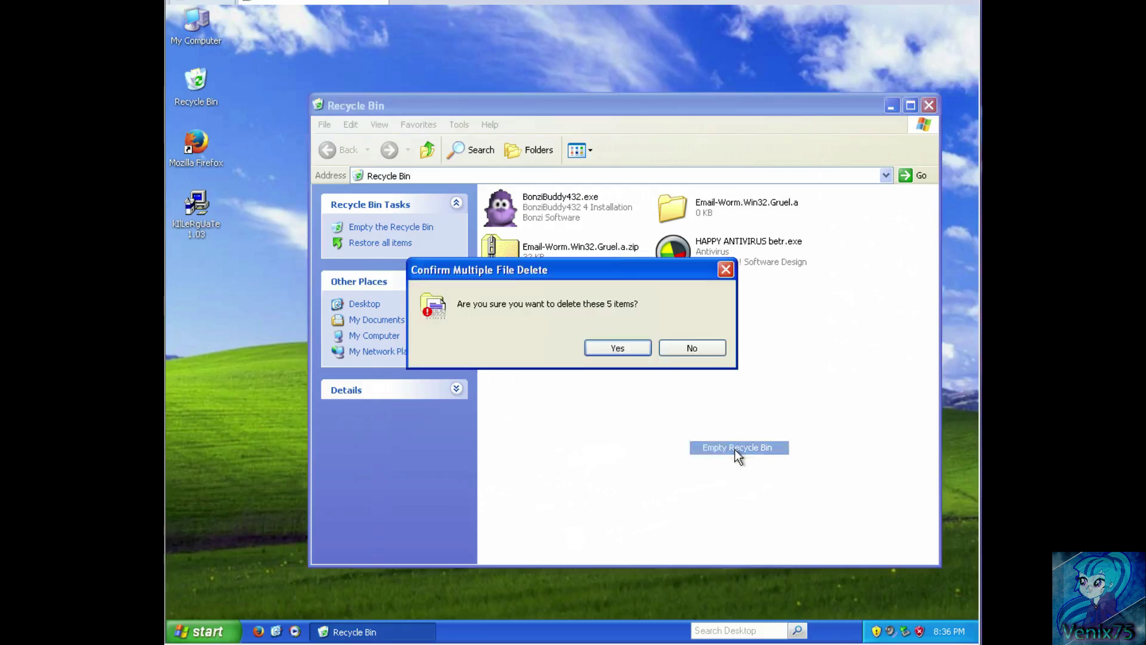
pyautogui.click(644, 349)
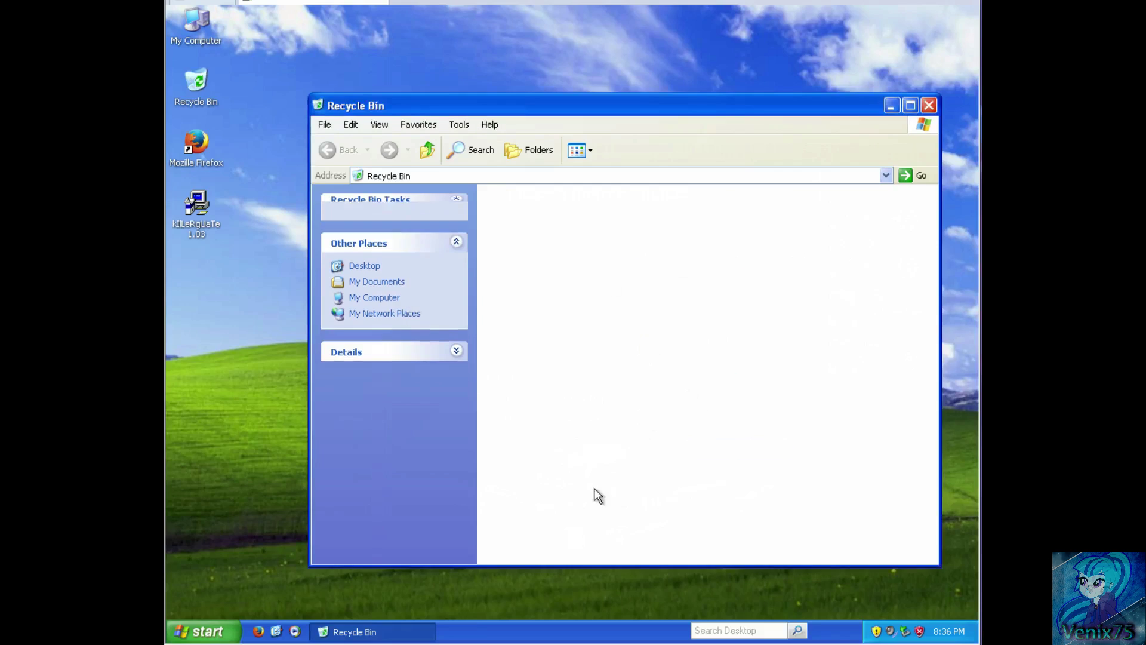
pyautogui.click(929, 105)
pyautogui.click(215, 632)
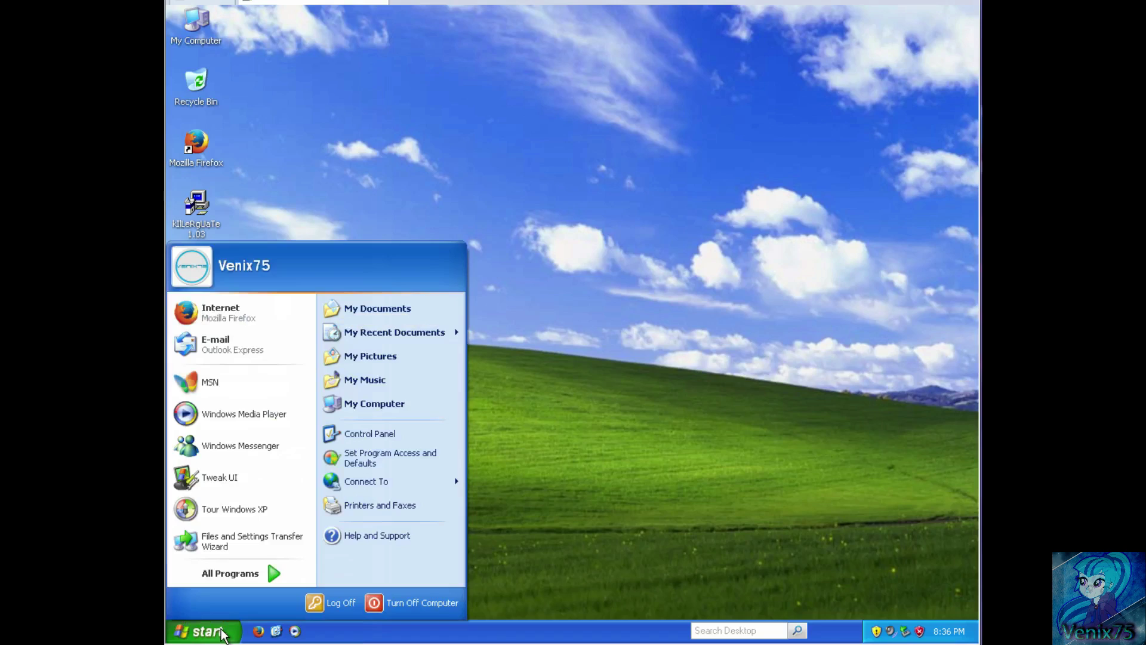
pyautogui.click(598, 416)
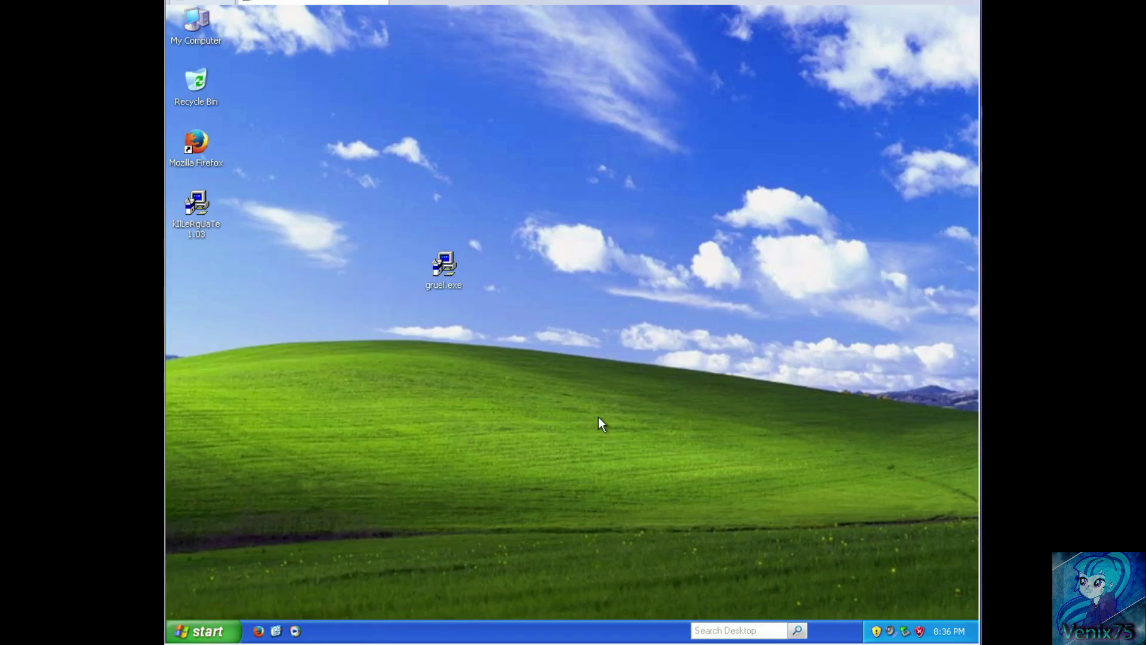
pyautogui.click(573, 364)
pyautogui.click(207, 631)
pyautogui.click(384, 374)
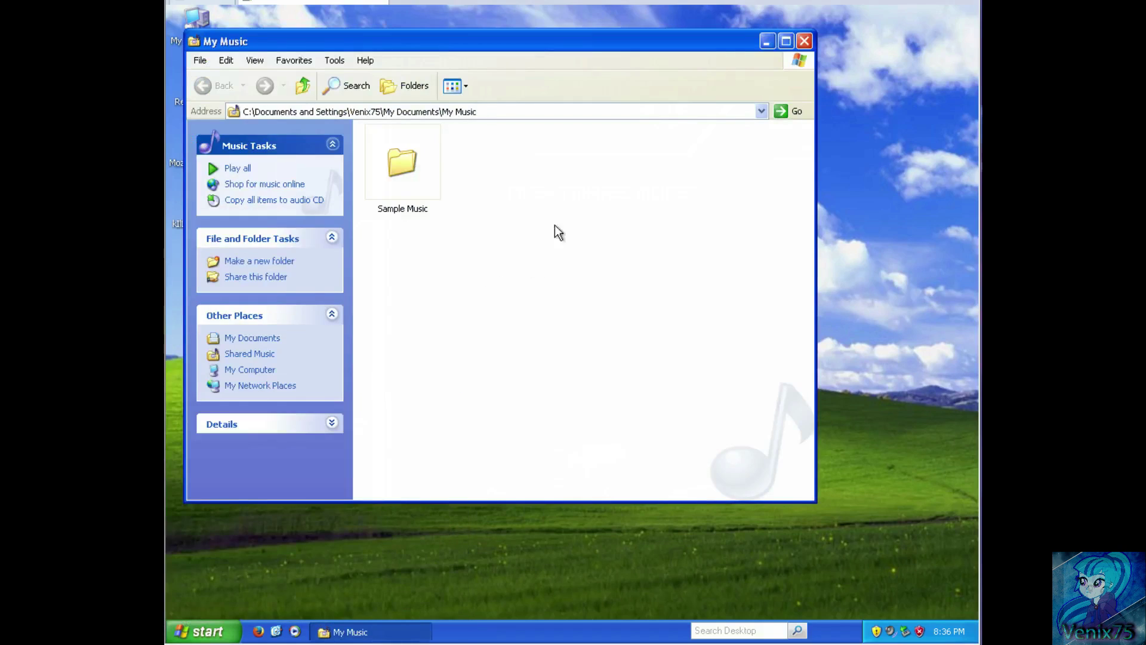
pyautogui.doubleClick(417, 165)
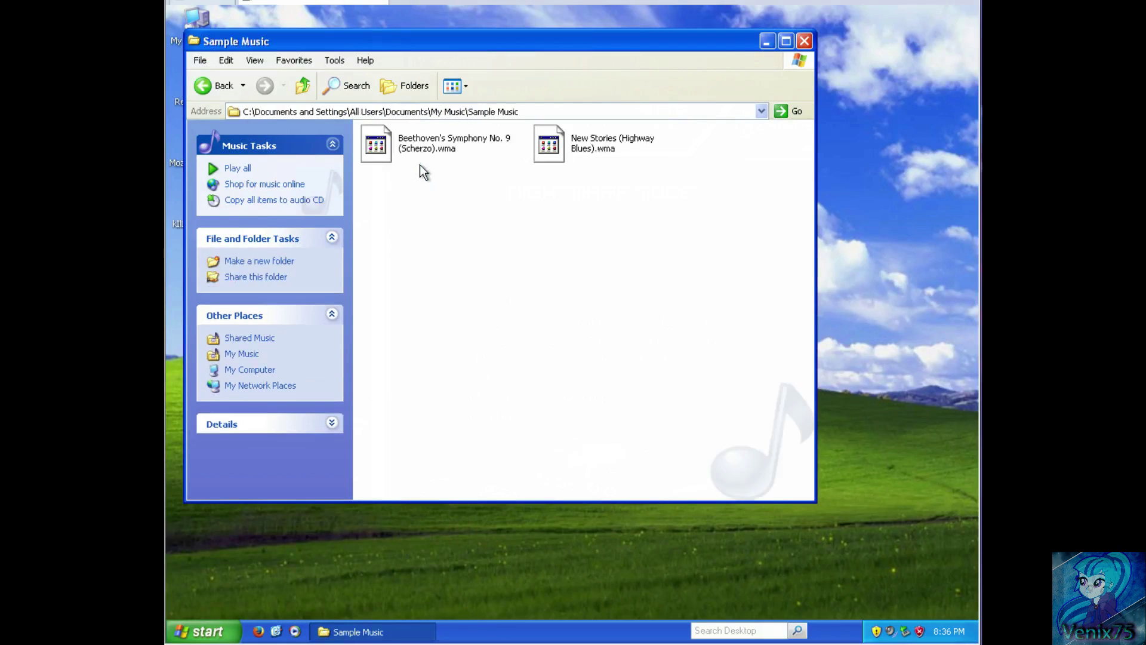
pyautogui.click(550, 152)
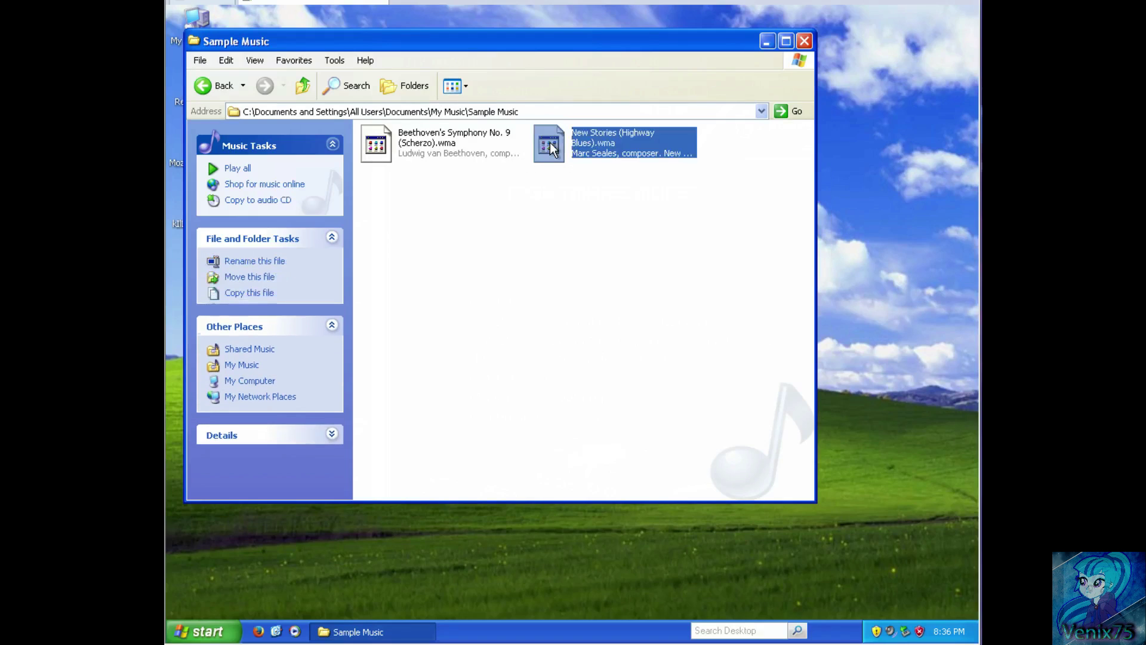
pyautogui.click(533, 289)
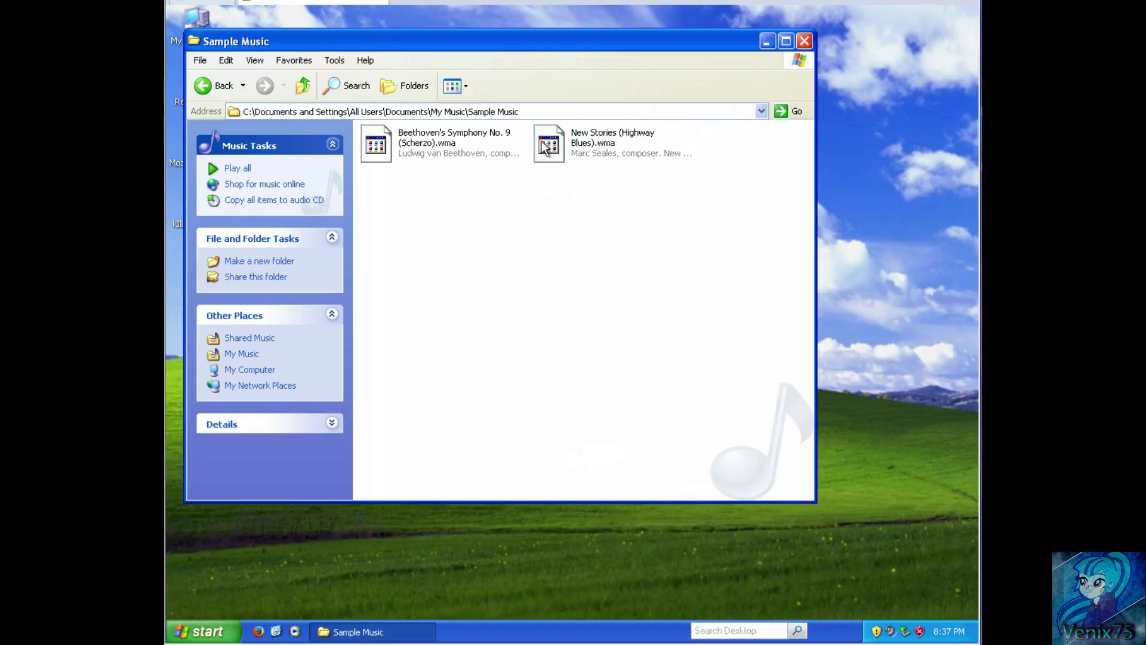
pyautogui.click(805, 41)
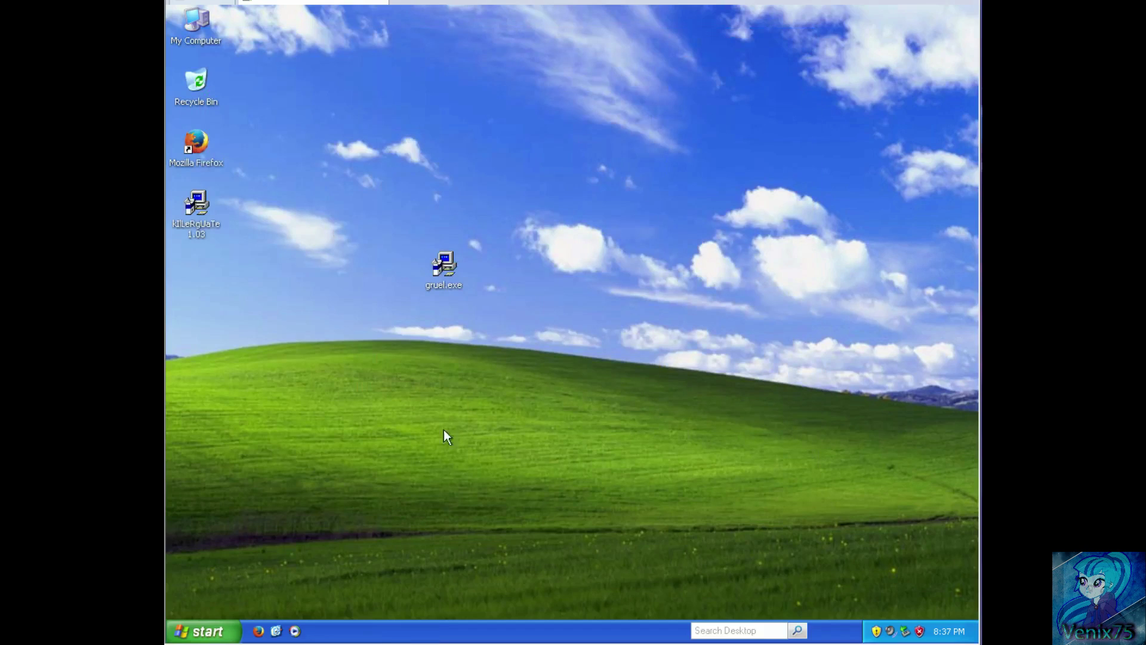
pyautogui.click(205, 631)
# Open My Pictures > Sample Pictures and view the Sunset picture, then close the viewer.
pyautogui.click(368, 356)
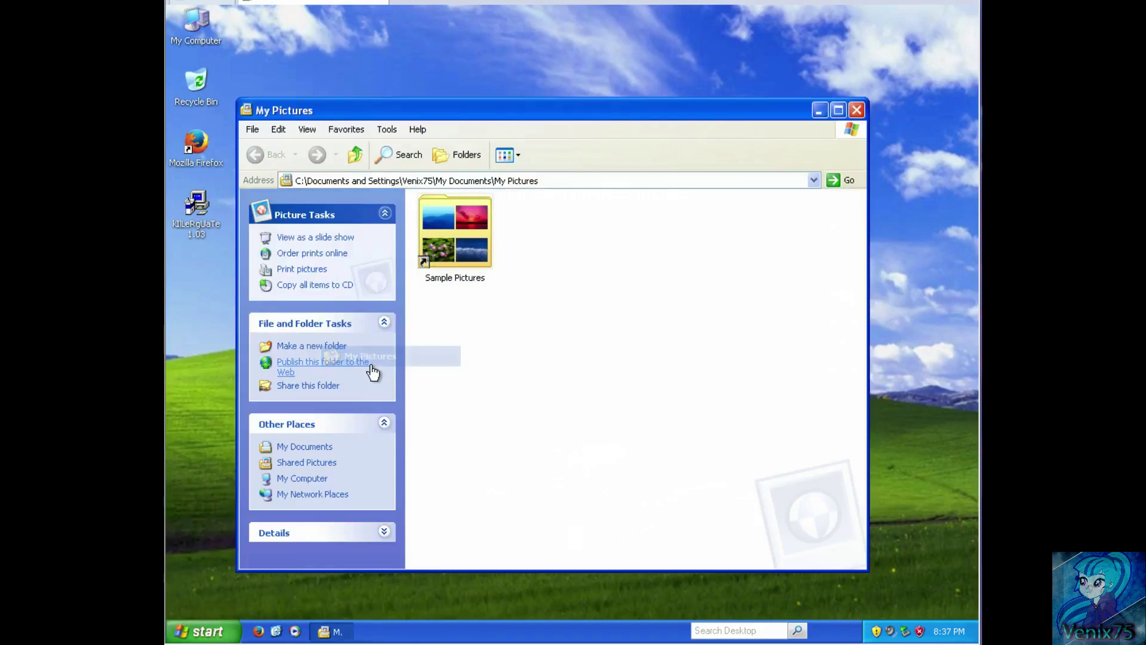
pyautogui.doubleClick(456, 242)
pyautogui.doubleClick(553, 471)
pyautogui.moveTo(663, 49); pyautogui.dragTo(703, 128)
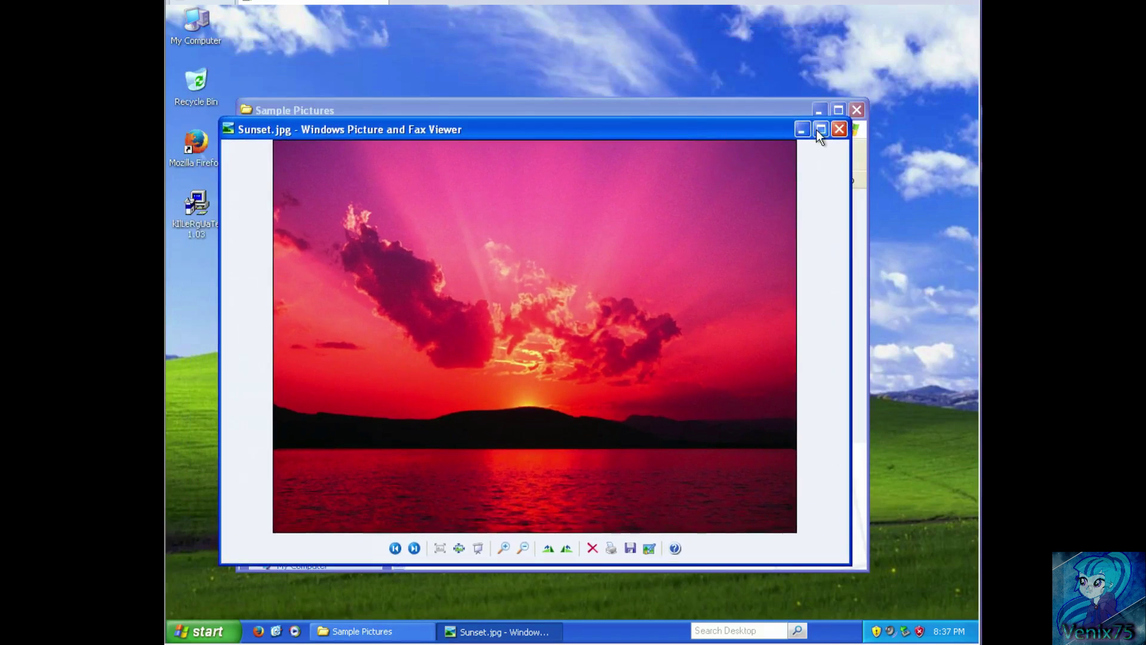
pyautogui.click(836, 123)
# Edit Water lilies in Paint, scribble and undo, then close Paint without saving.
pyautogui.click(647, 481)
pyautogui.rightClick(647, 480)
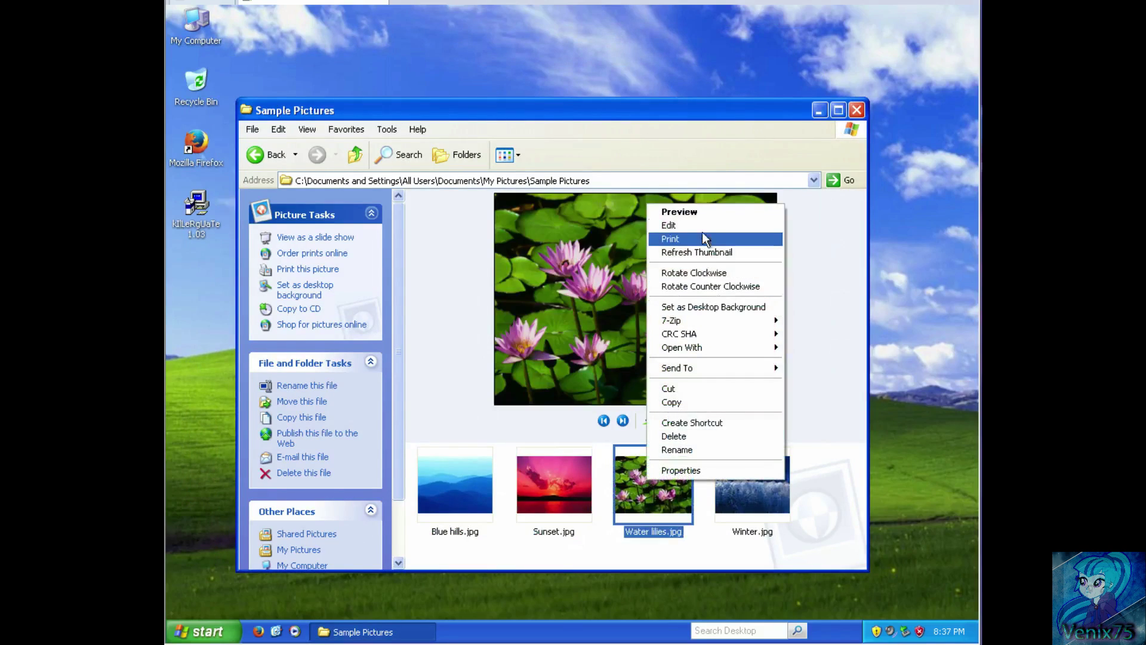
pyautogui.click(702, 225)
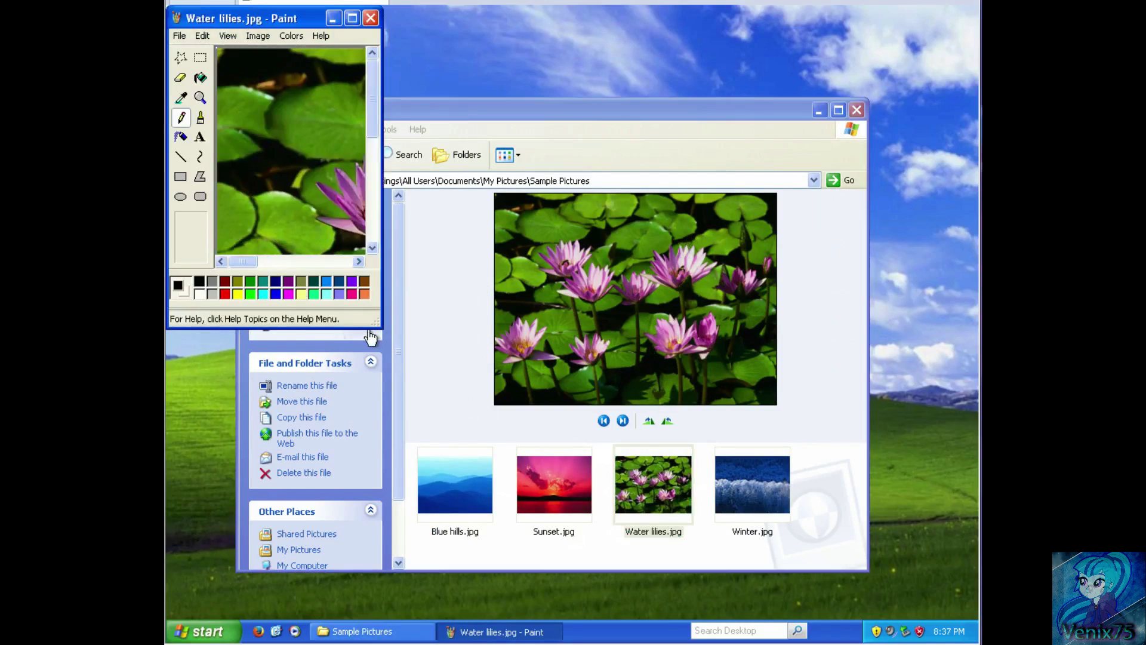
pyautogui.moveTo(379, 327)
pyautogui.mouseDown()
pyautogui.moveTo(873, 535)
pyautogui.moveTo(896, 598)
pyautogui.mouseUp()
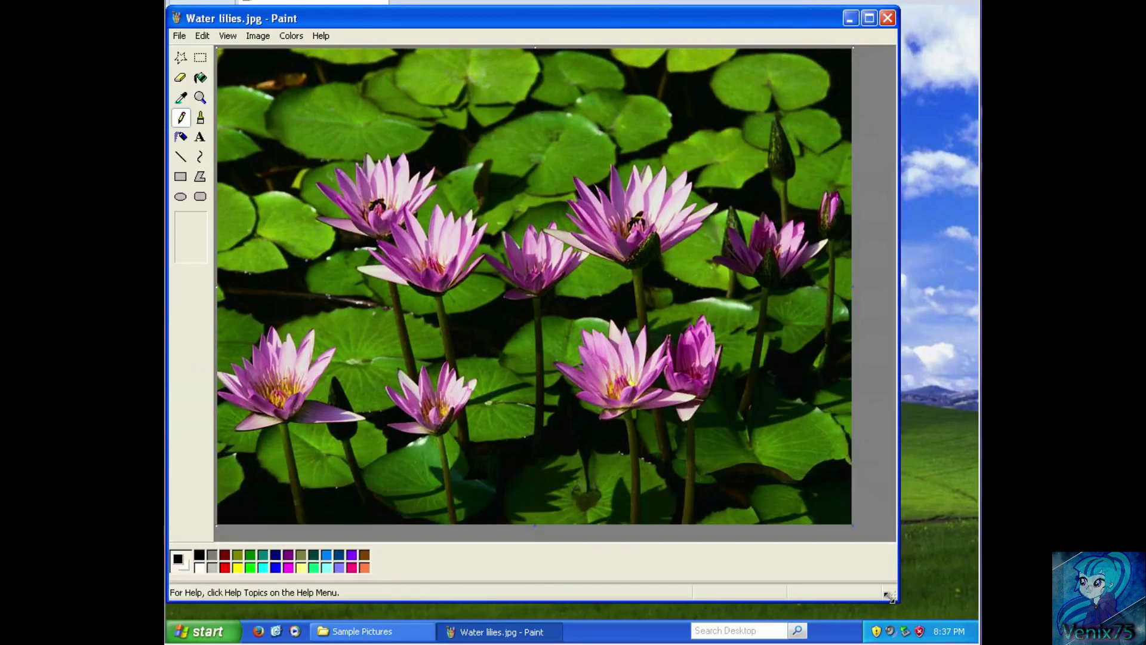
pyautogui.moveTo(349, 314)
pyautogui.mouseDown()
pyautogui.moveTo(958, 448)
pyautogui.moveTo(747, 45)
pyautogui.mouseUp()
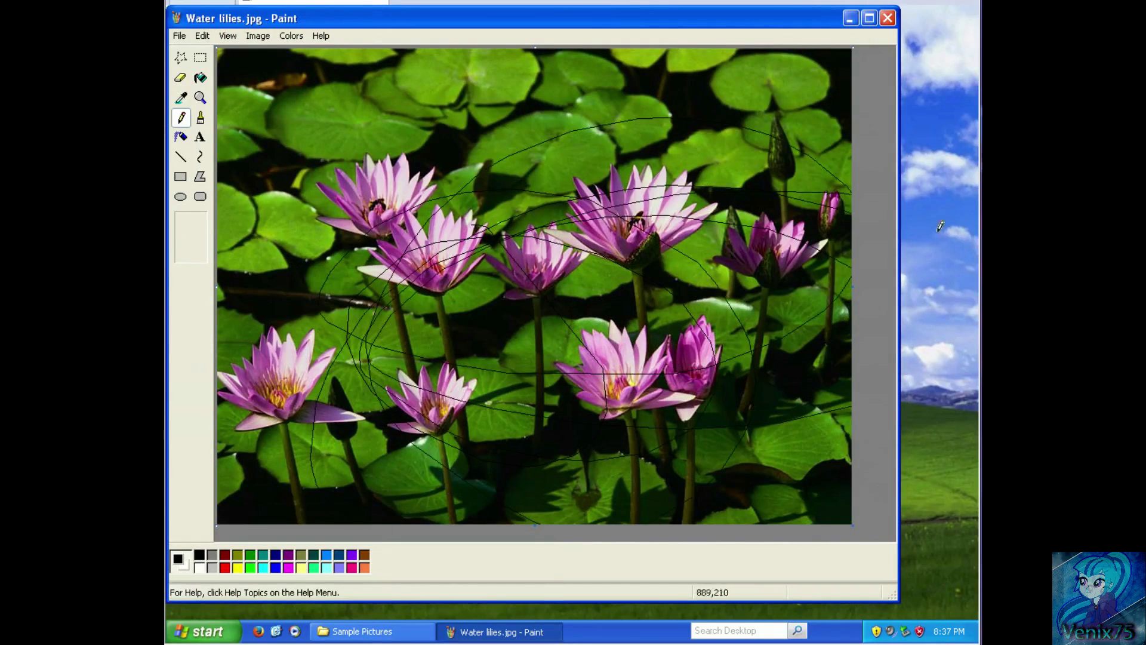
pyautogui.hotkey('ctrl', 'z')
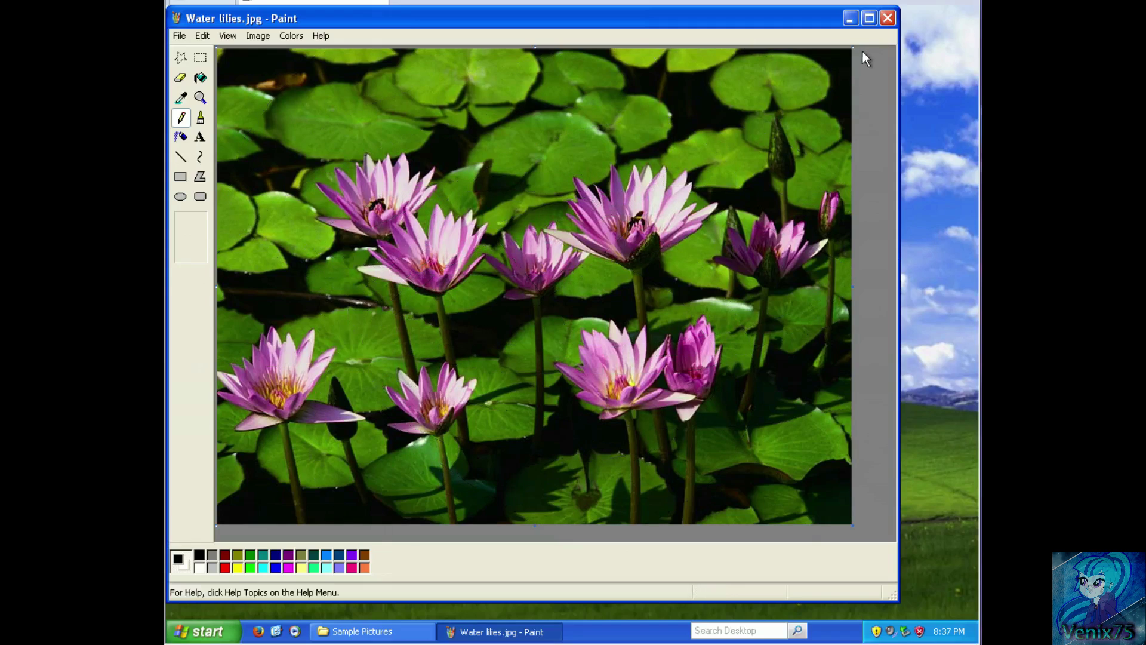
pyautogui.click(886, 18)
pyautogui.click(843, 471)
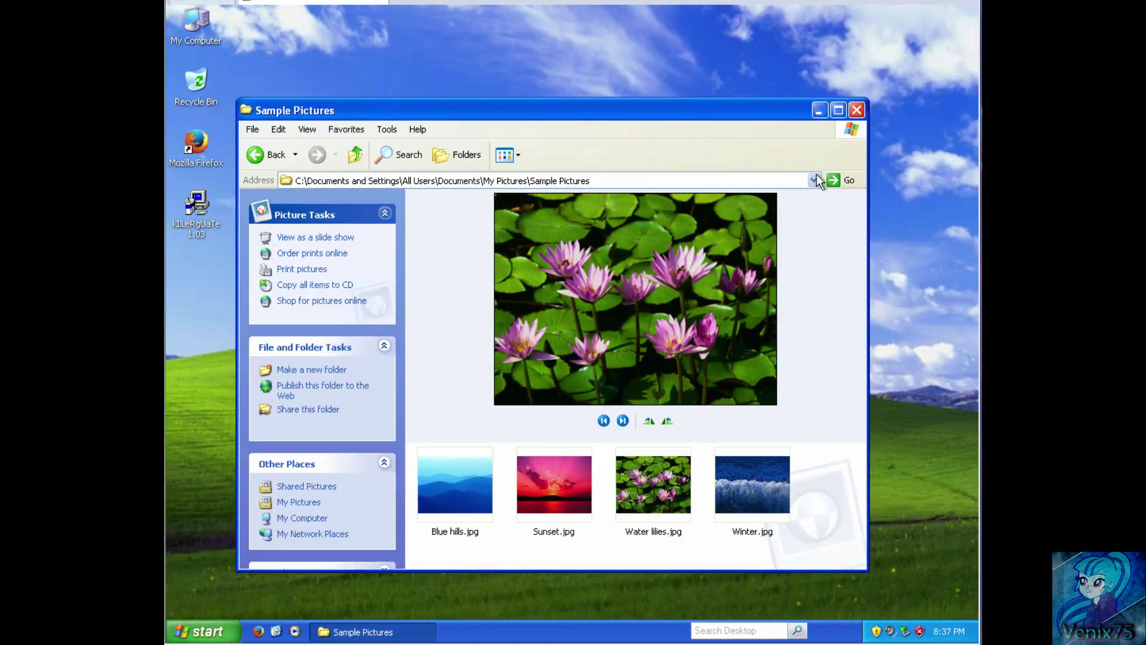
pyautogui.click(858, 109)
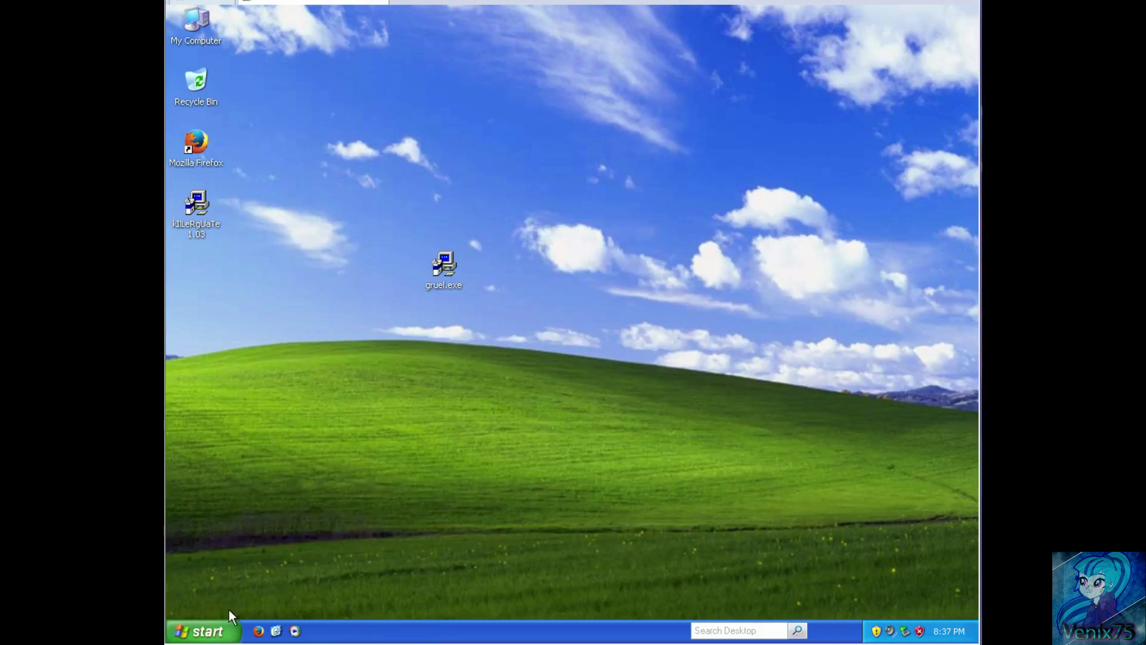
pyautogui.click(206, 632)
pyautogui.click(394, 308)
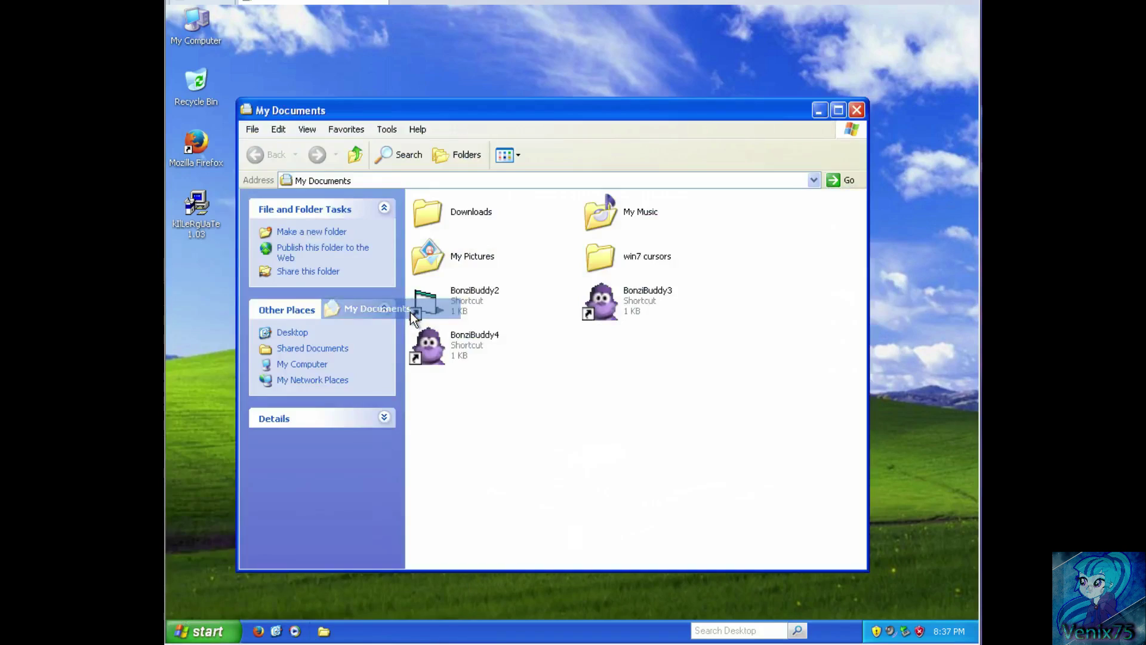
pyautogui.click(584, 321)
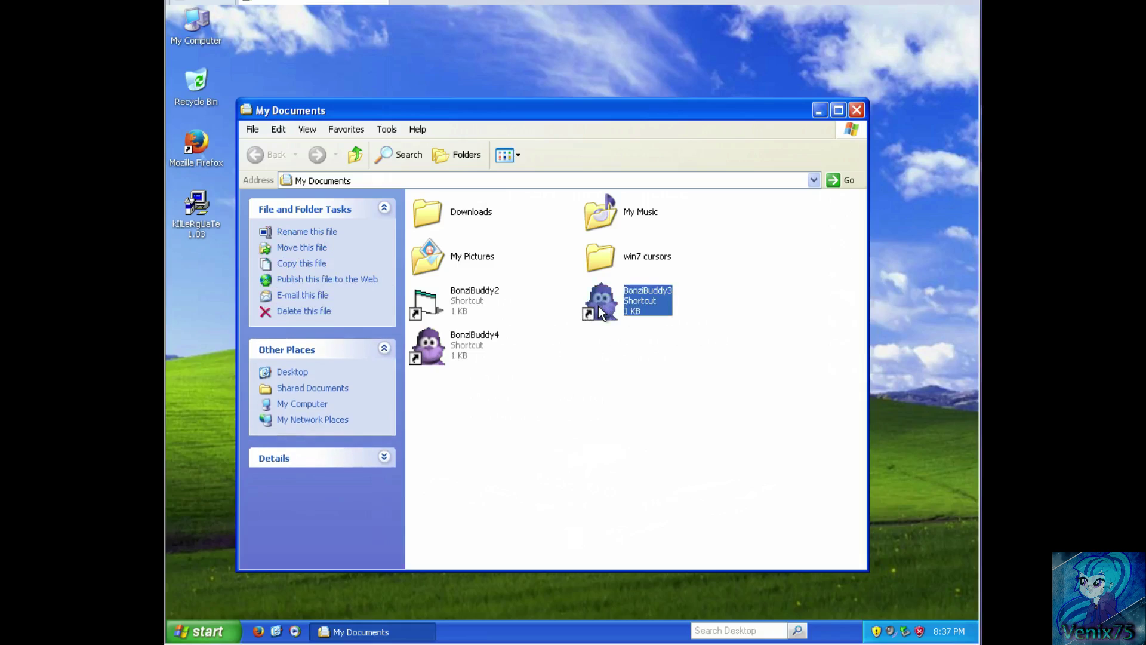
pyautogui.click(614, 371)
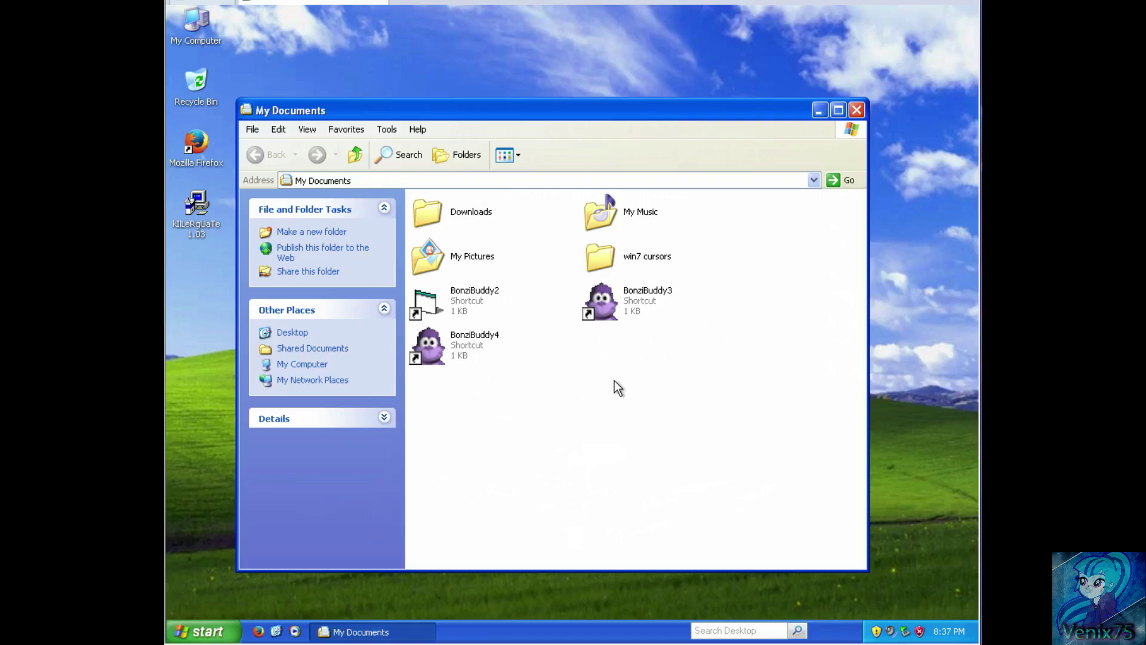
pyautogui.click(856, 110)
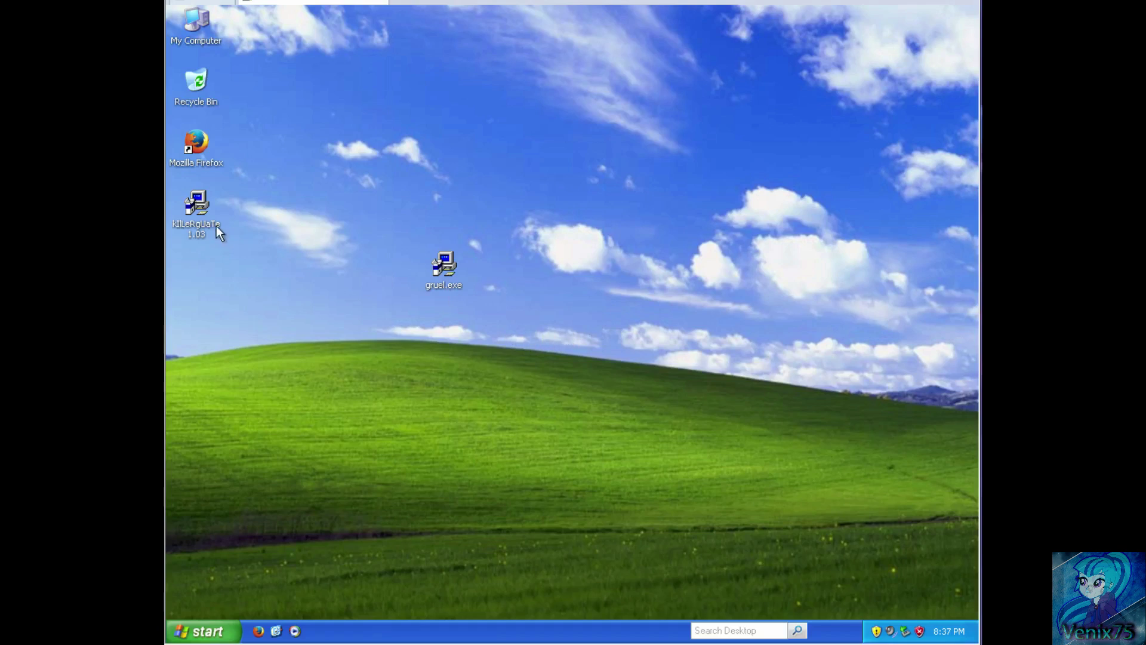
pyautogui.moveTo(212, 223); pyautogui.dragTo(197, 81)
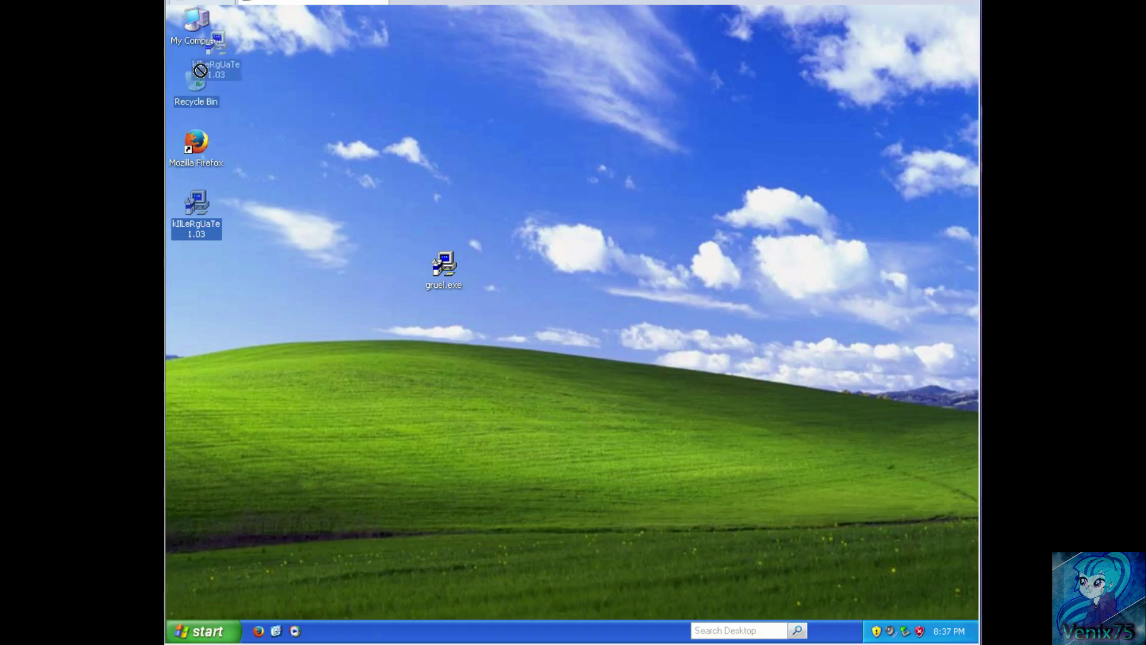
pyautogui.moveTo(445, 265); pyautogui.dragTo(192, 86)
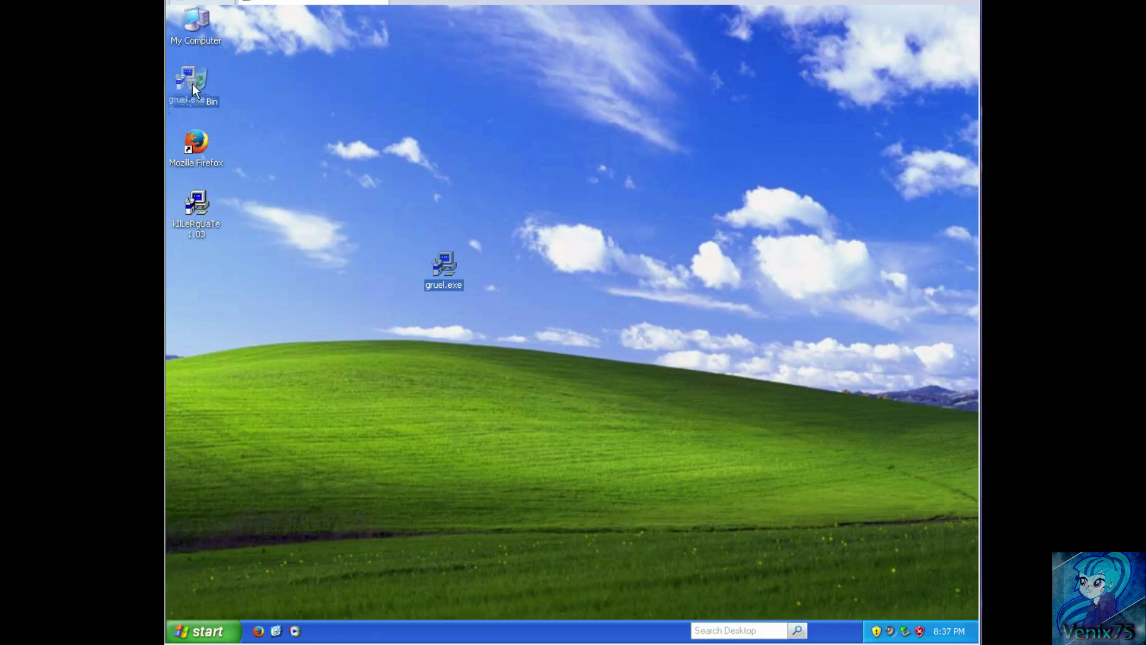
pyautogui.click(382, 243)
pyautogui.click(444, 266)
pyautogui.press('Delete')
pyautogui.click(623, 336)
pyautogui.press('Delete')
pyautogui.press('Return')
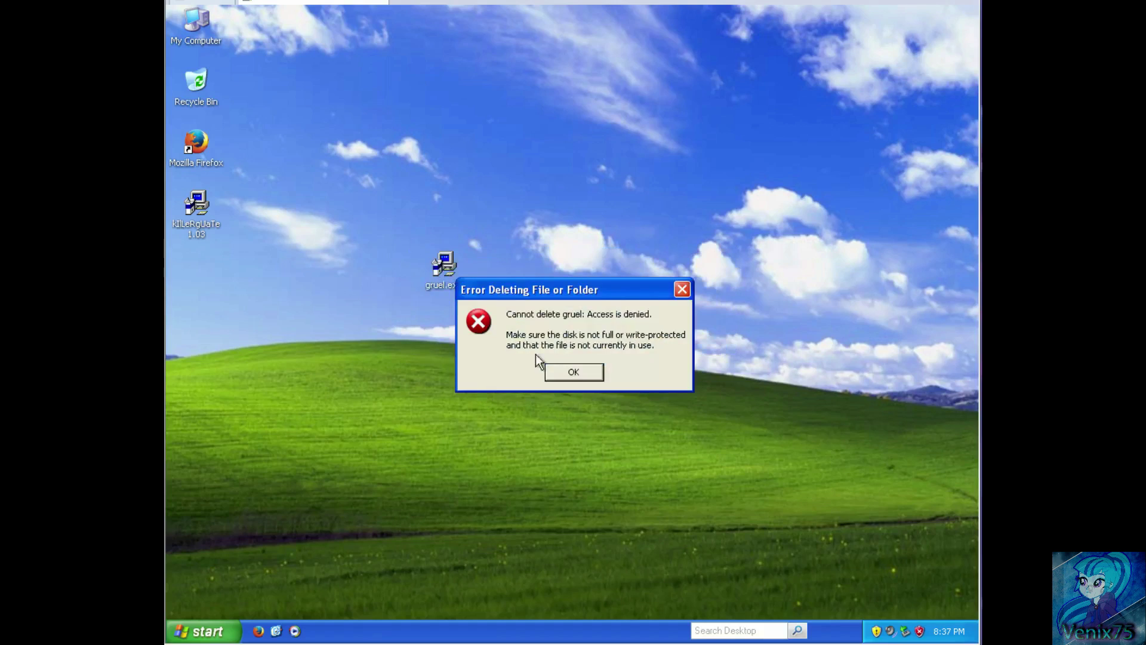
pyautogui.click(630, 357)
pyautogui.rightClick(445, 266)
pyautogui.click(475, 415)
pyautogui.click(594, 376)
pyautogui.click(574, 376)
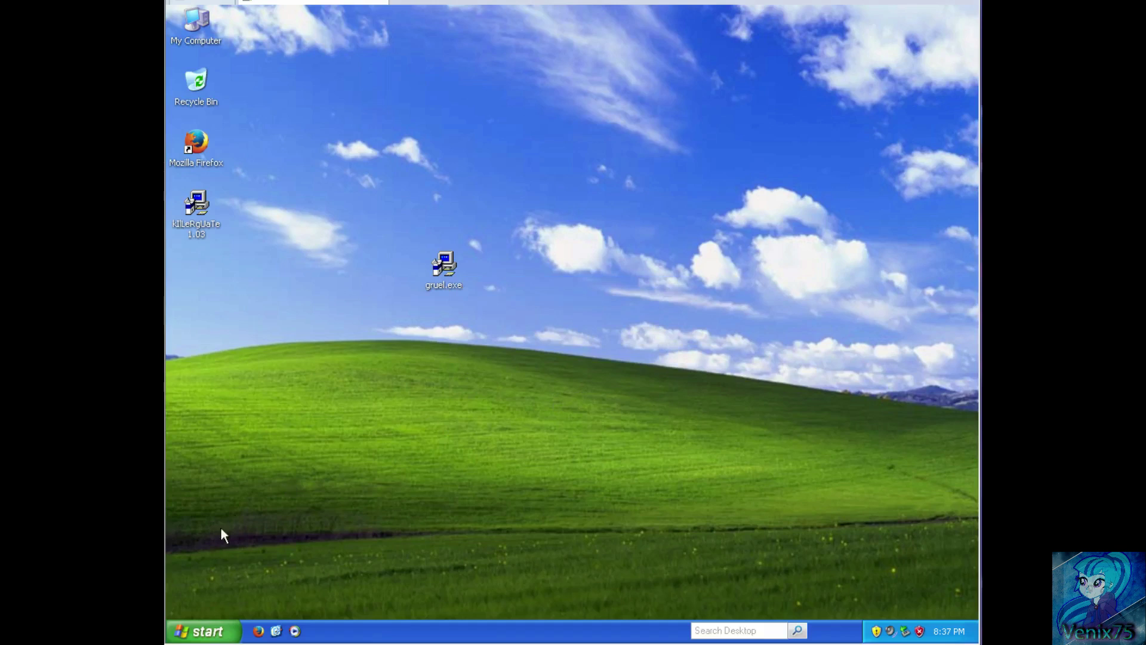
pyautogui.rightClick(208, 209)
pyautogui.press('Escape')
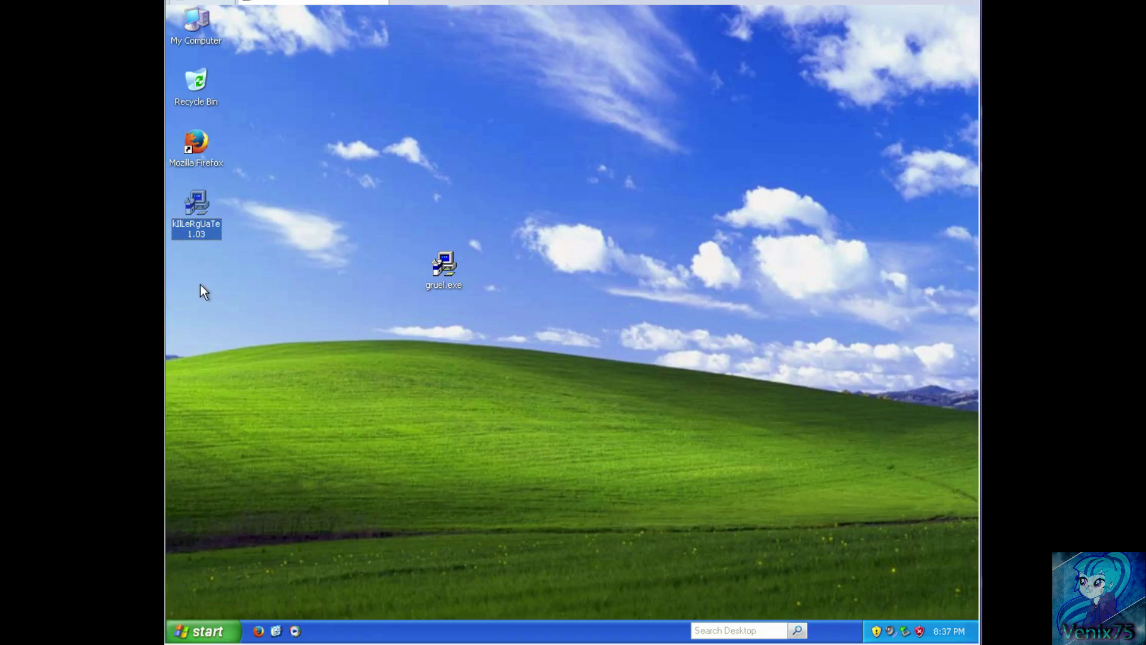
pyautogui.click(200, 285)
pyautogui.click(205, 634)
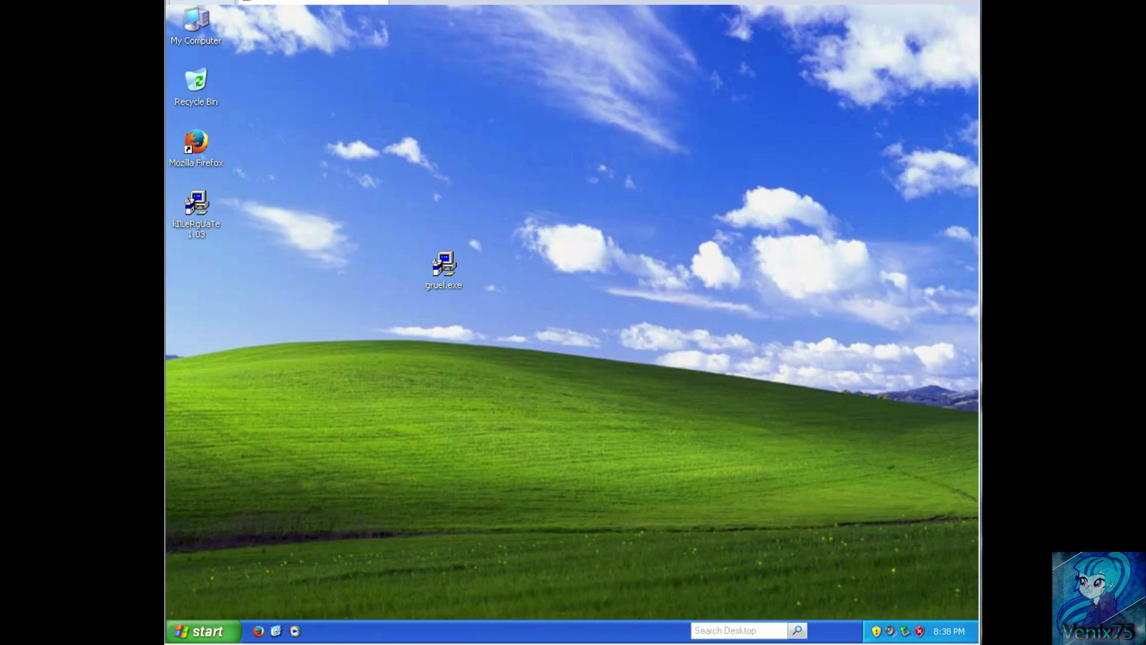
# Dismiss the failed ComboFix update and start RKill from the launcher's AntiVirus/Spyware programs.
pyautogui.click(583, 387)
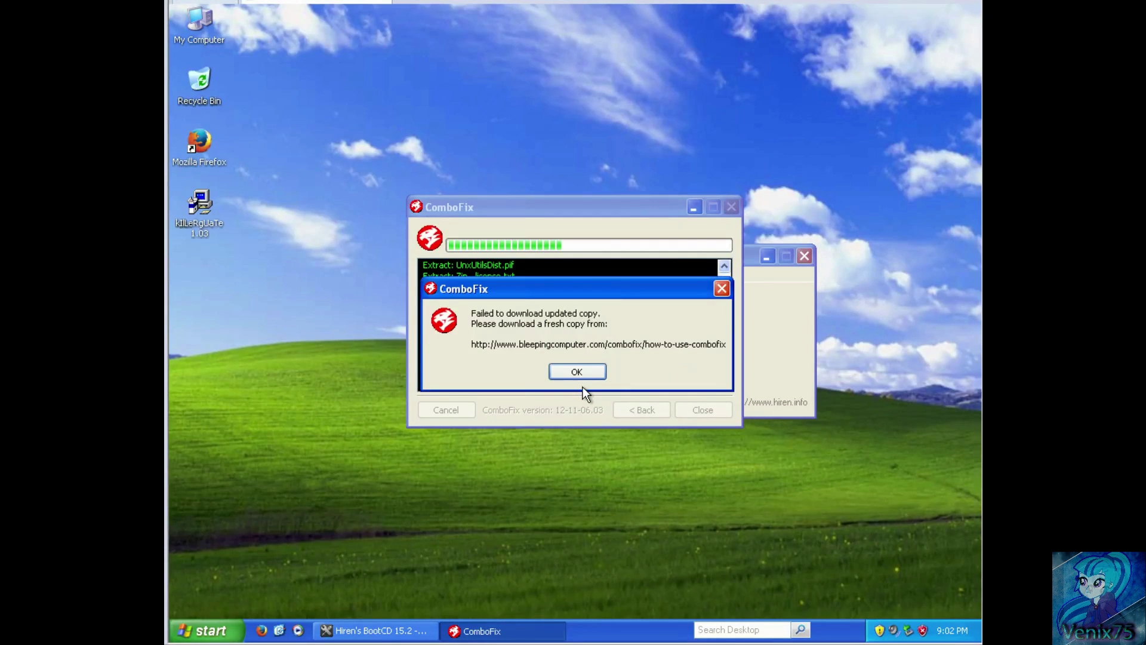
pyautogui.click(579, 376)
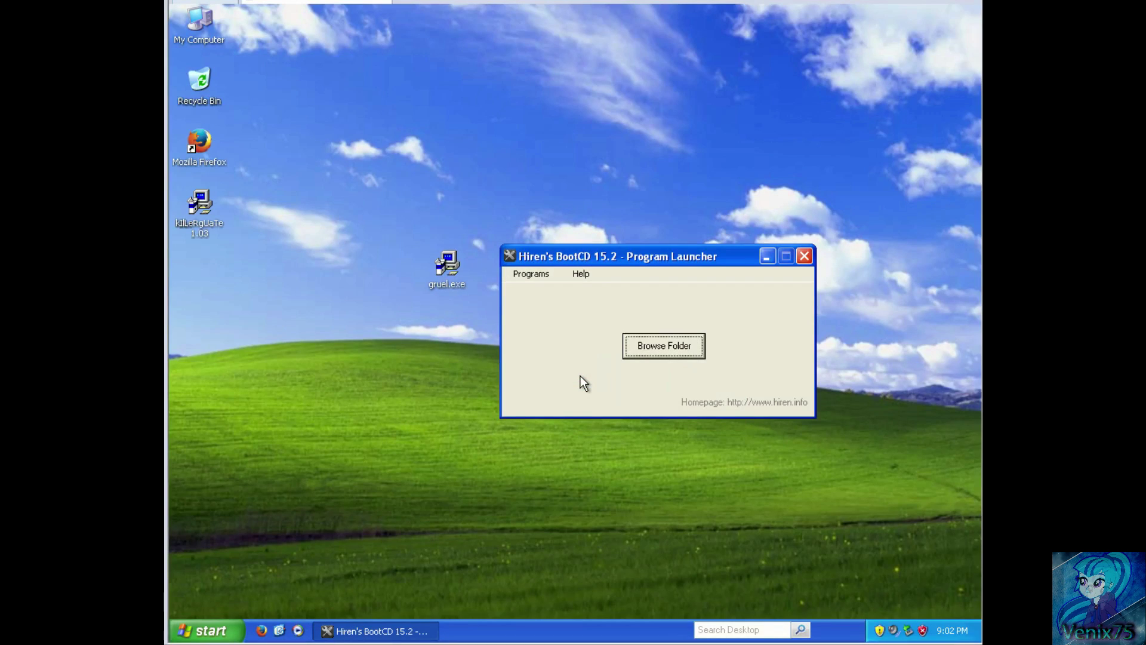
pyautogui.click(532, 276)
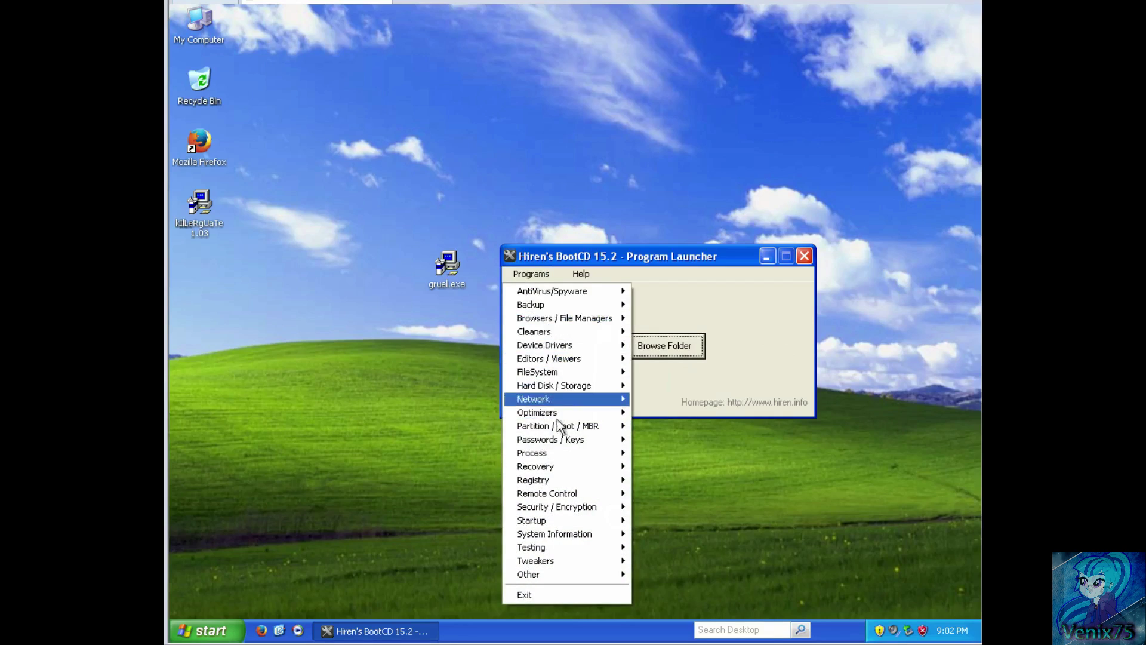
pyautogui.moveTo(552, 291)
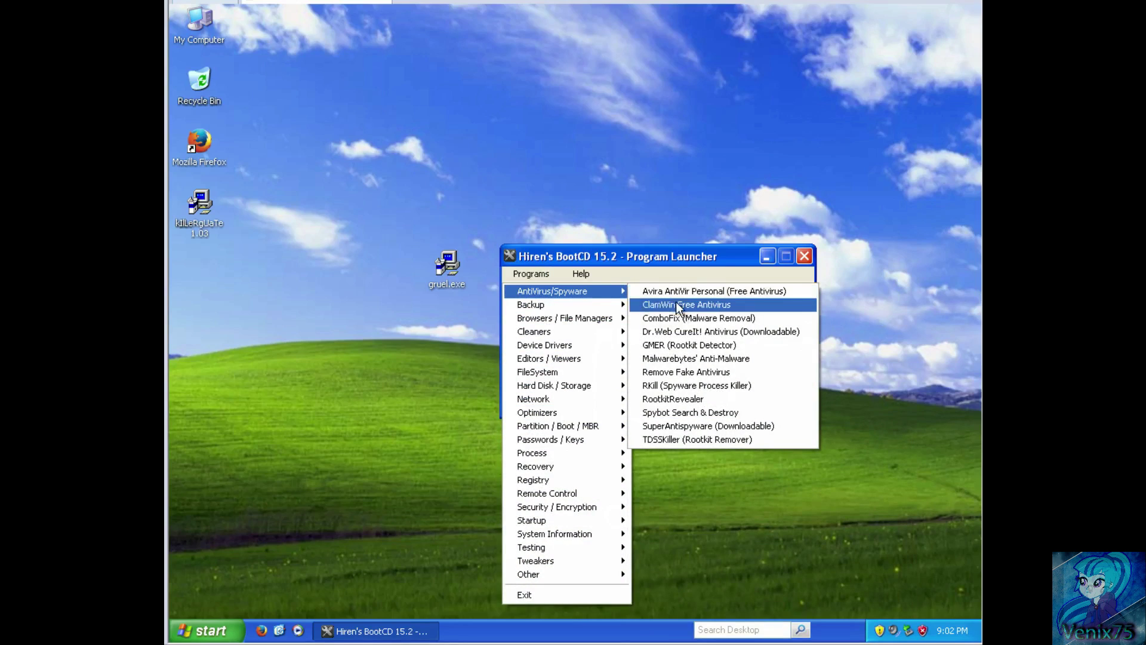
pyautogui.click(699, 386)
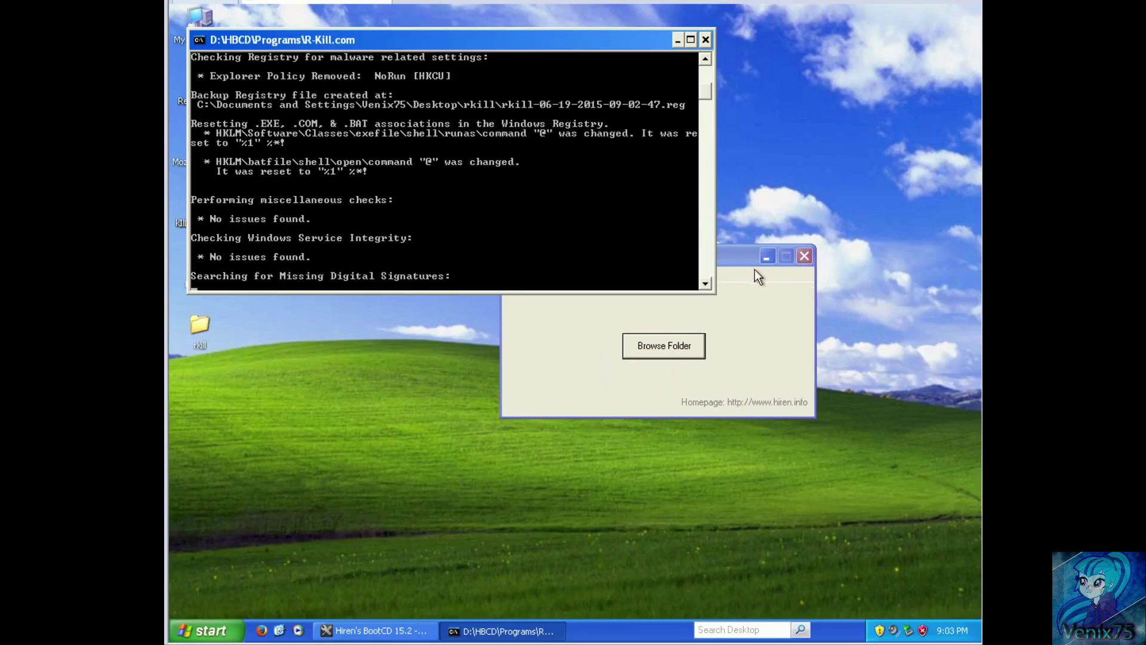
# Acknowledge the Rkill Finished message, close the Rkill.txt log, and launch Mozilla Firefox.
pyautogui.moveTo(750, 265); pyautogui.dragTo(832, 382)
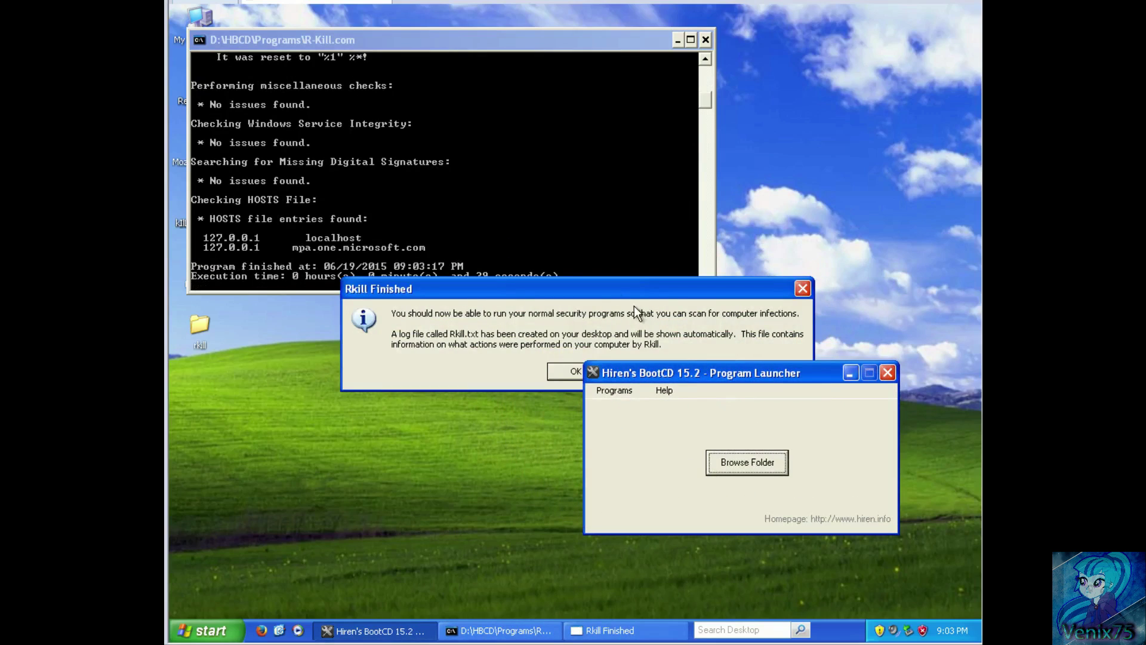
pyautogui.moveTo(616, 290); pyautogui.dragTo(610, 271)
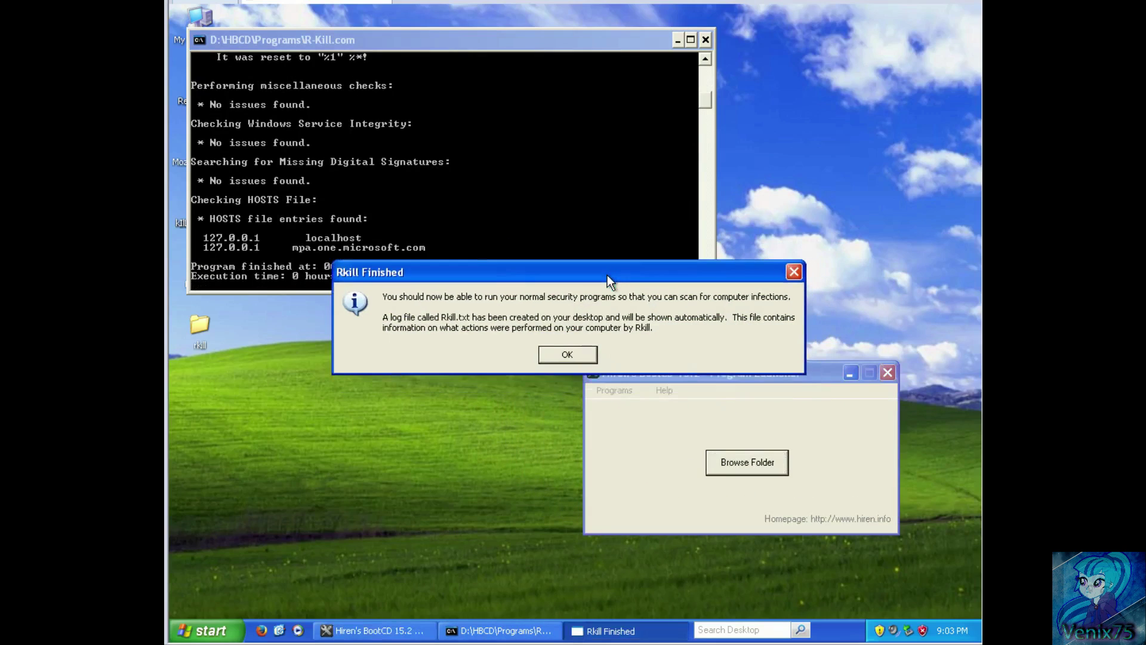
pyautogui.click(586, 348)
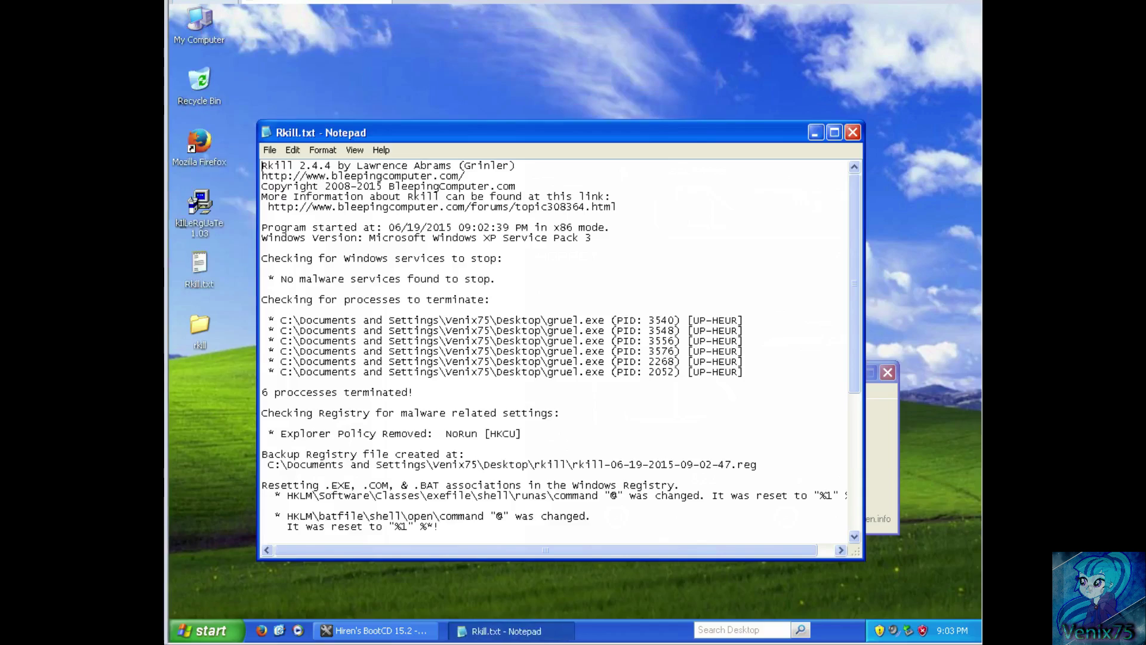
pyautogui.click(853, 131)
pyautogui.doubleClick(205, 148)
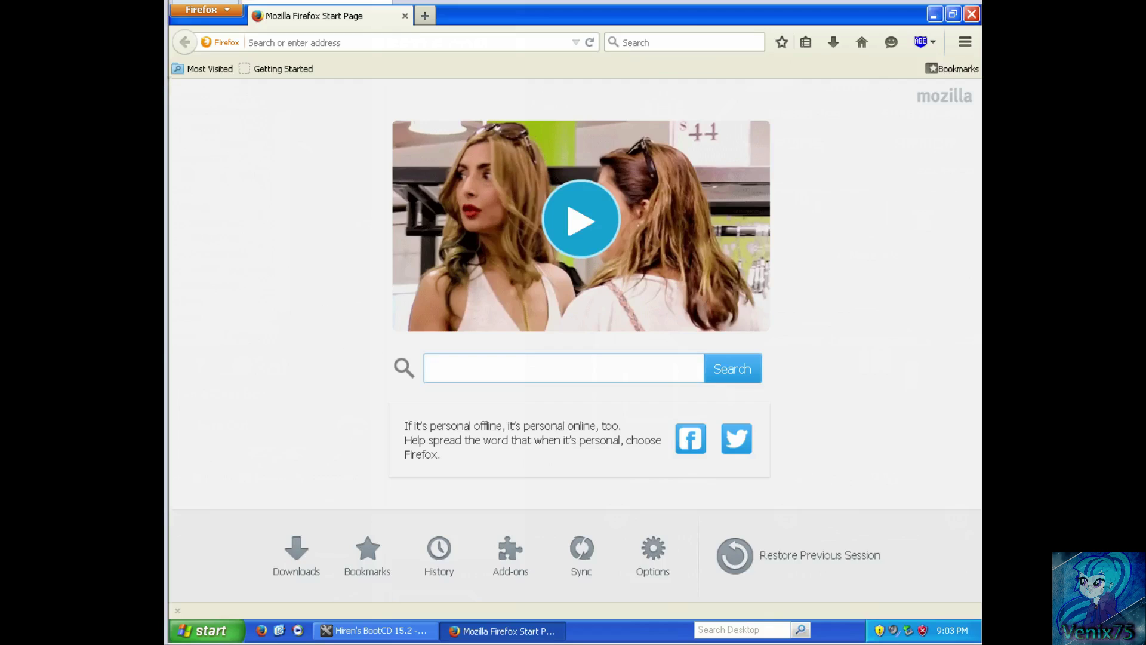
pyautogui.write('combo')
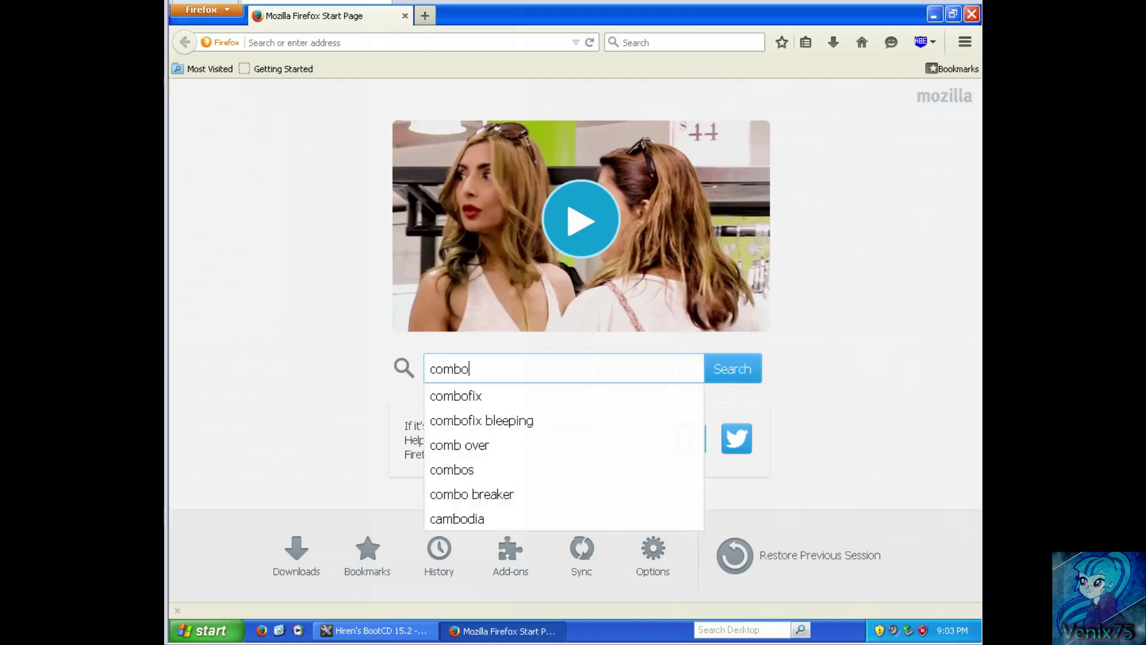
# Search for combofix and save ComboFix.exe from its download page.
pyautogui.click(463, 398)
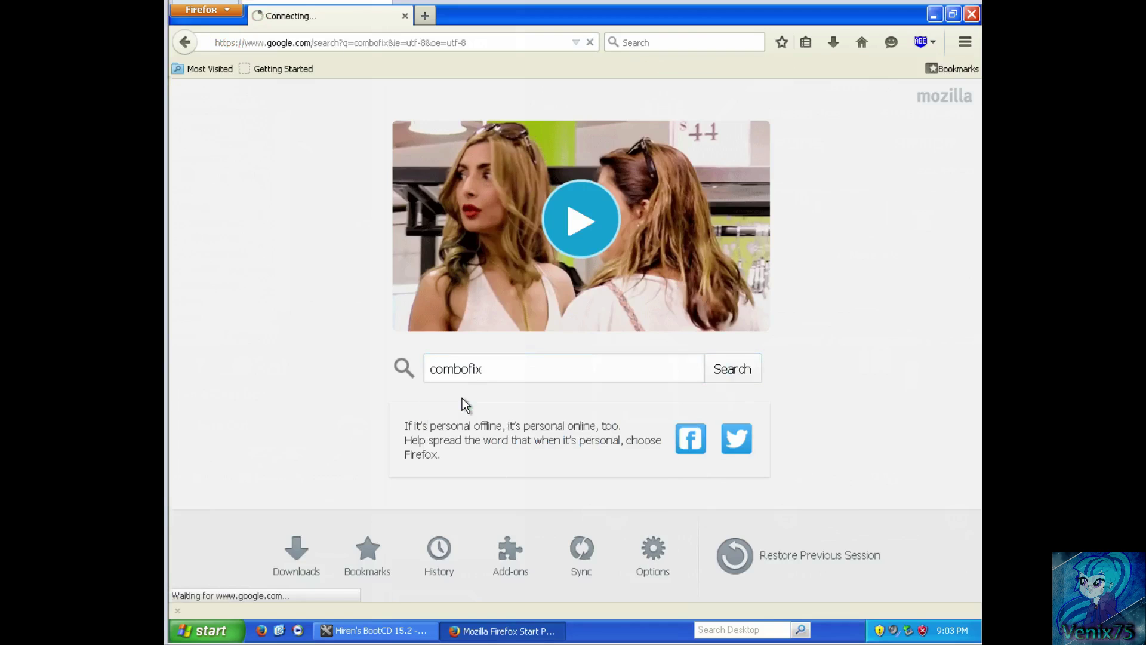
pyautogui.click(423, 230)
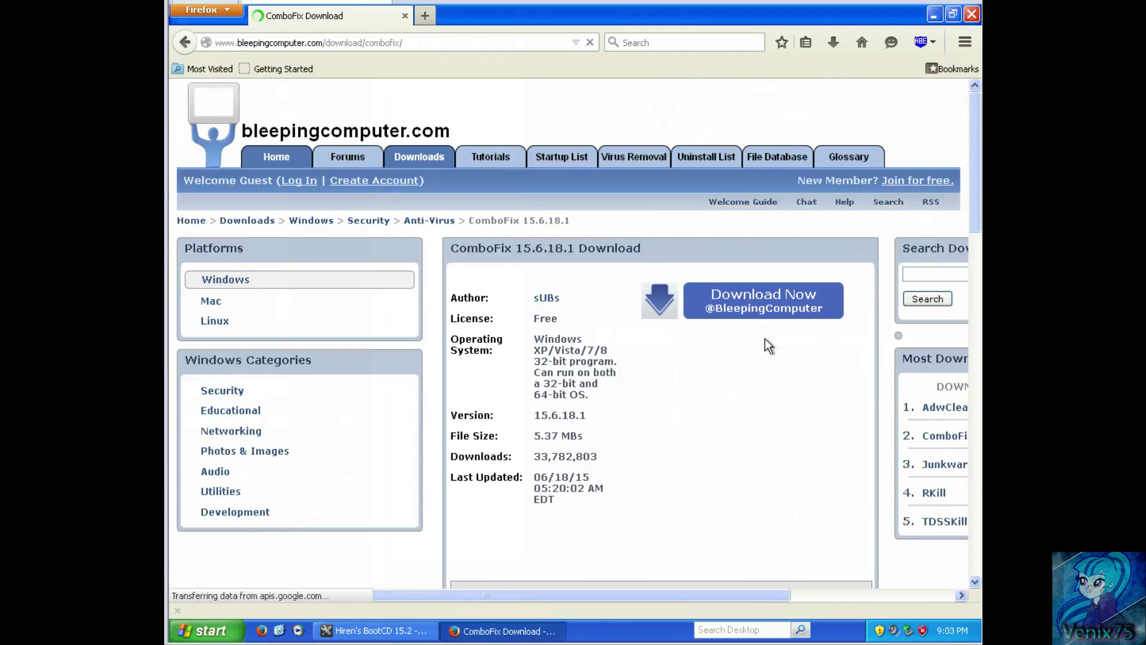
pyautogui.click(723, 313)
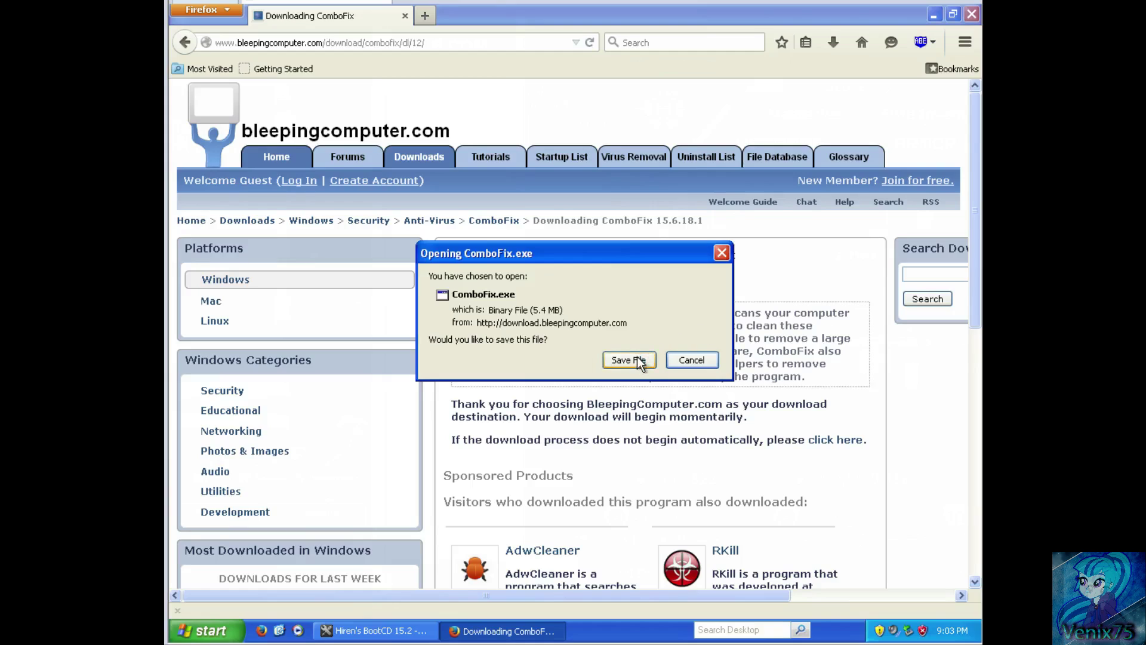
pyautogui.click(628, 359)
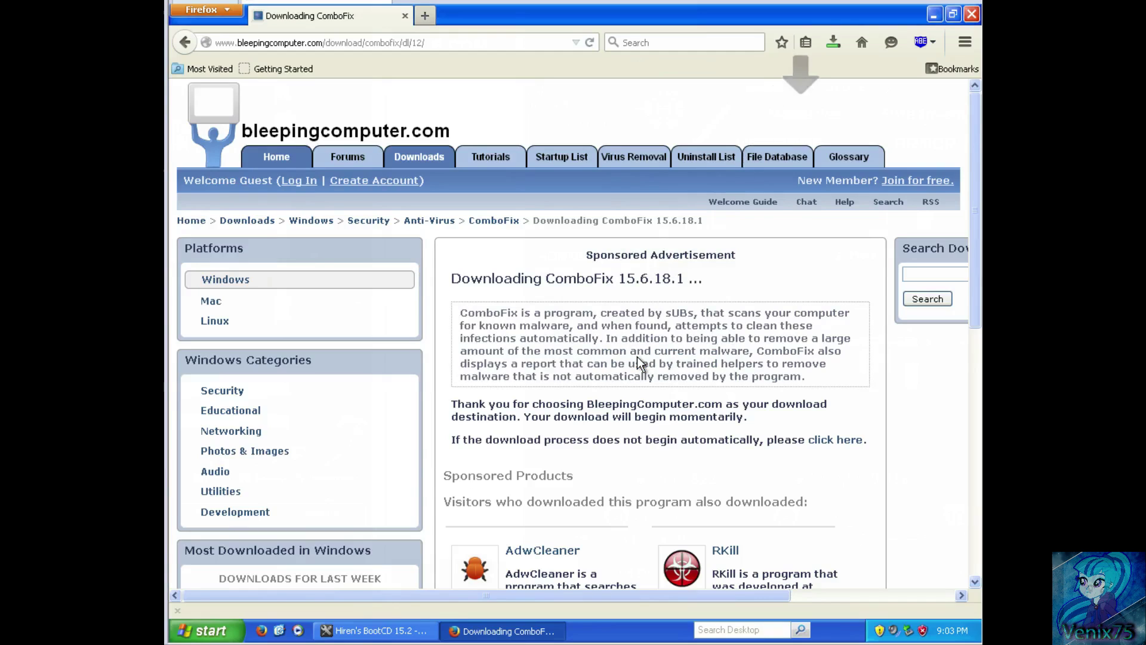
# Run the downloaded ComboFix.exe past the security warning, accept its disclaimer, and close Firefox.
pyautogui.click(836, 43)
pyautogui.click(687, 103)
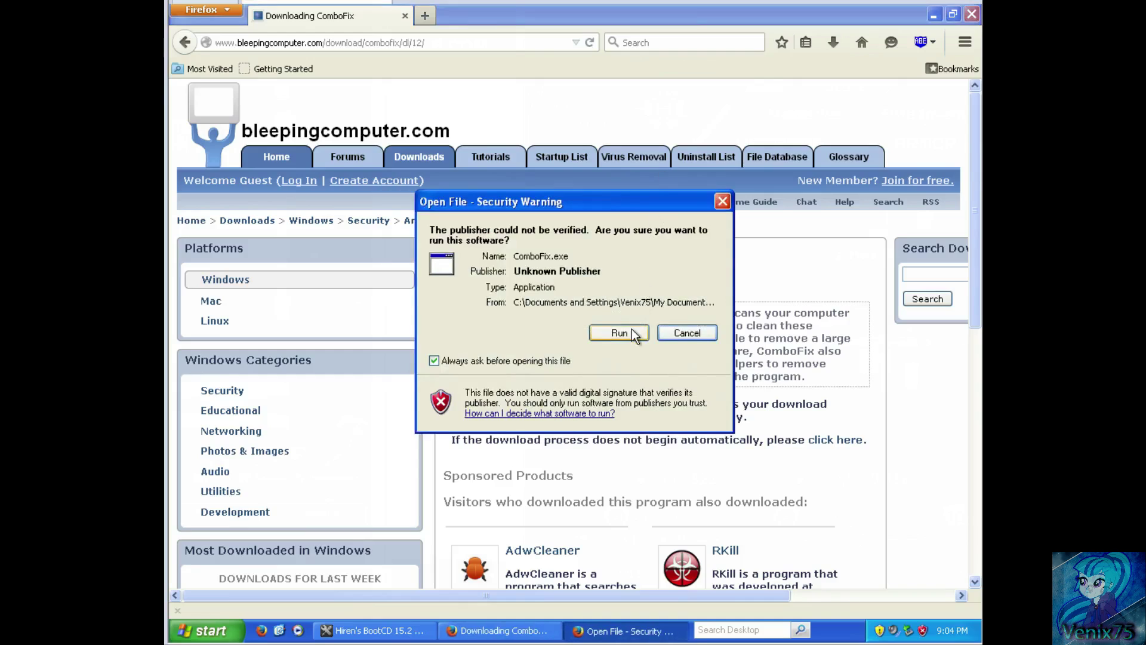
pyautogui.click(626, 332)
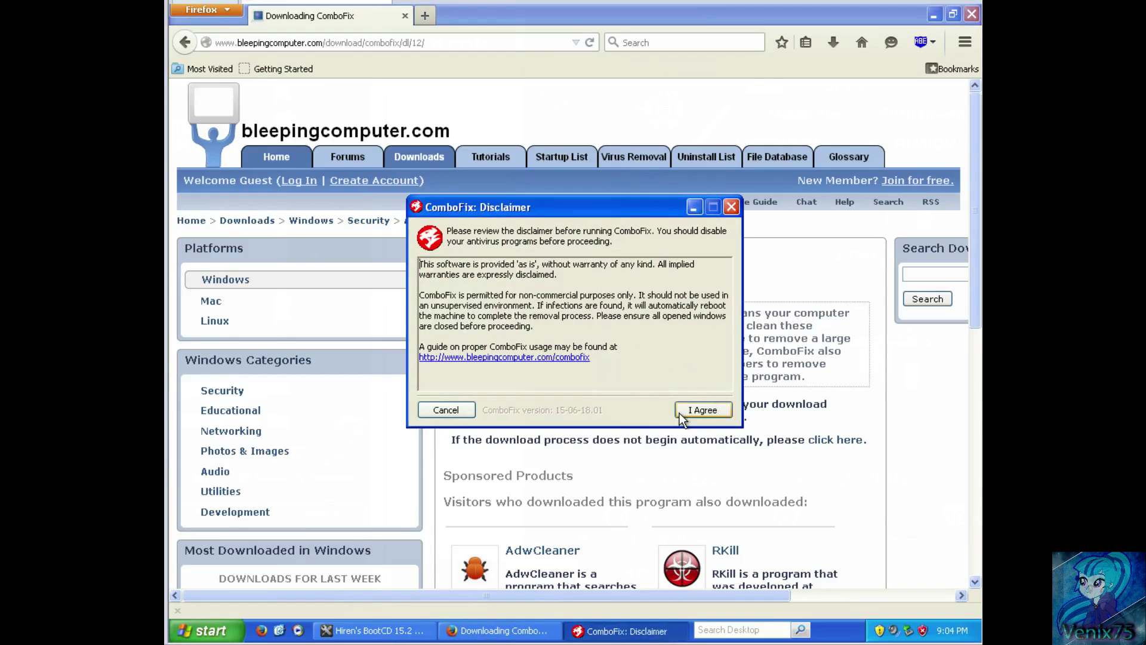
pyautogui.click(680, 412)
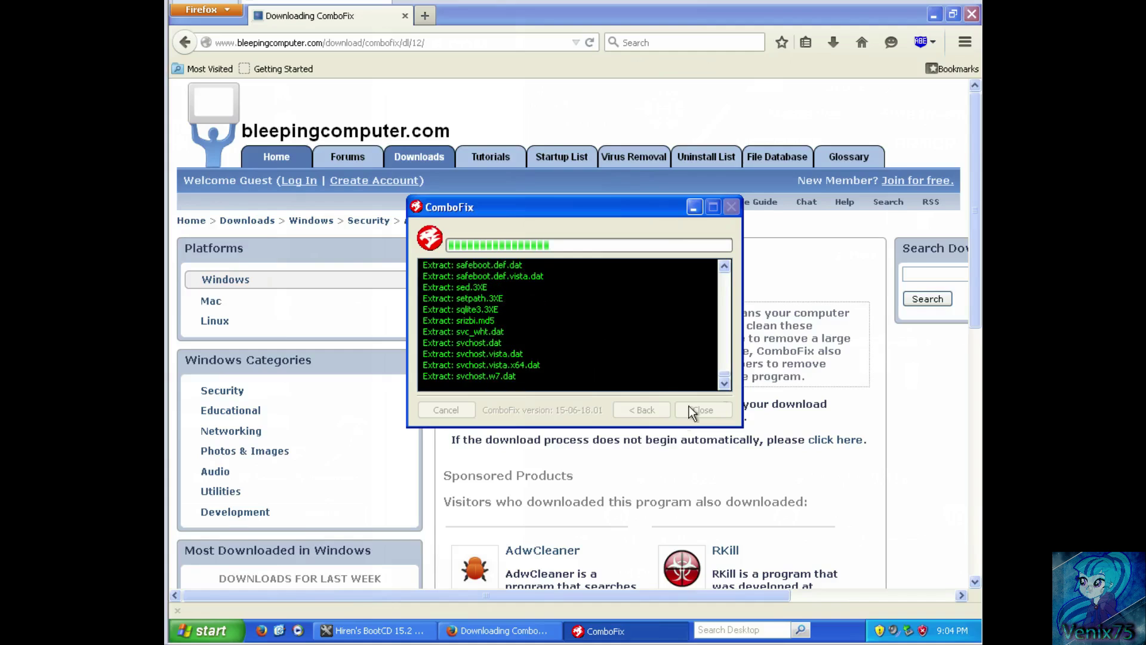
pyautogui.click(972, 15)
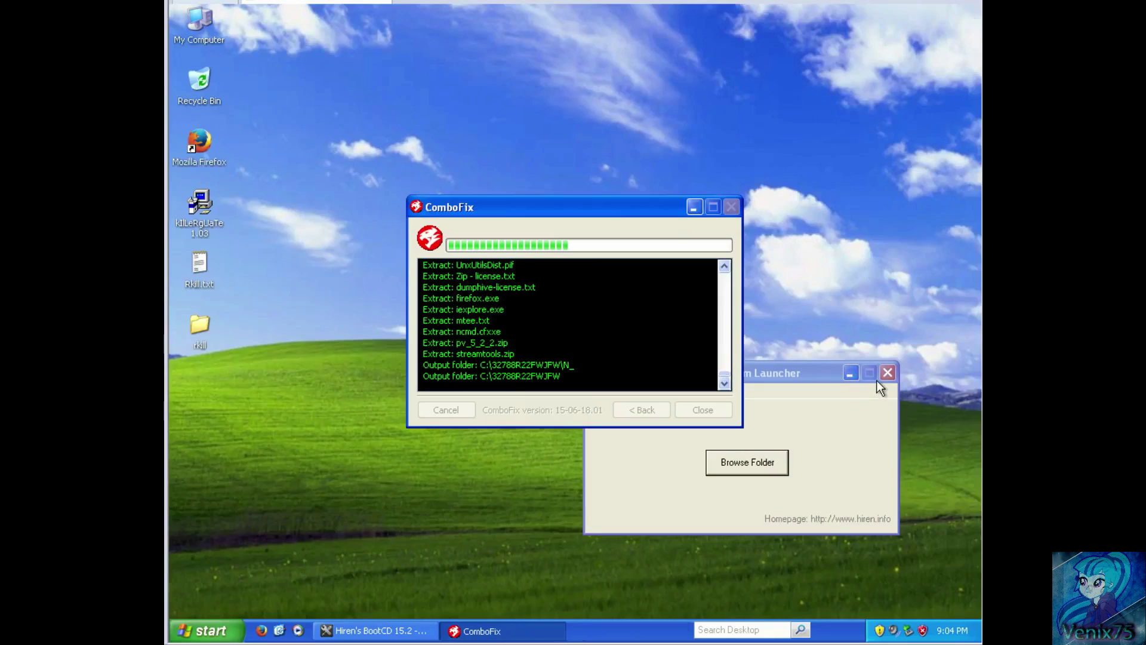
# Close the Hiren's BootCD launcher window while ComboFix prepares.
pyautogui.click(888, 372)
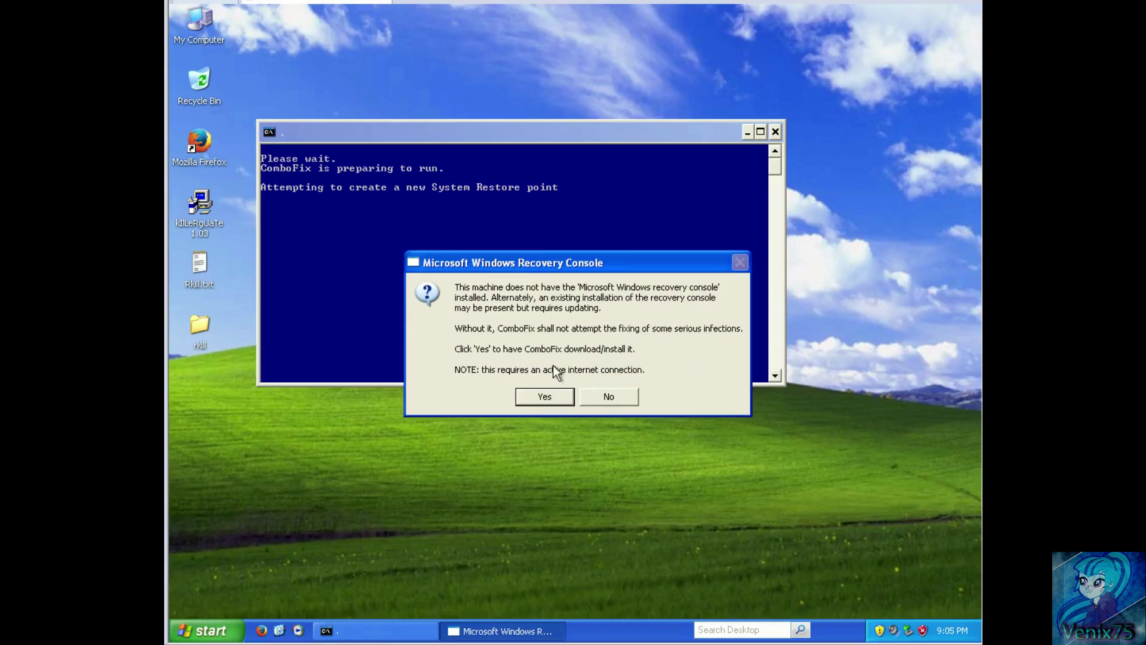
# Install the Recovery Console, accepting its notice and license, then let ComboFix continue scanning.
pyautogui.click(561, 395)
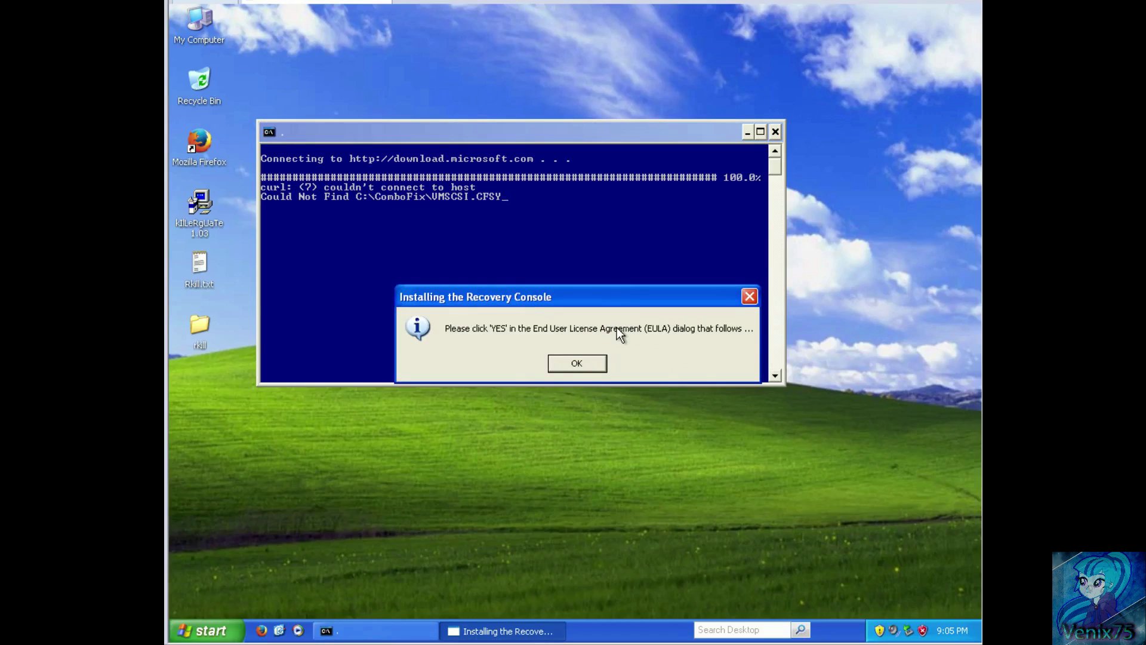
pyautogui.click(586, 360)
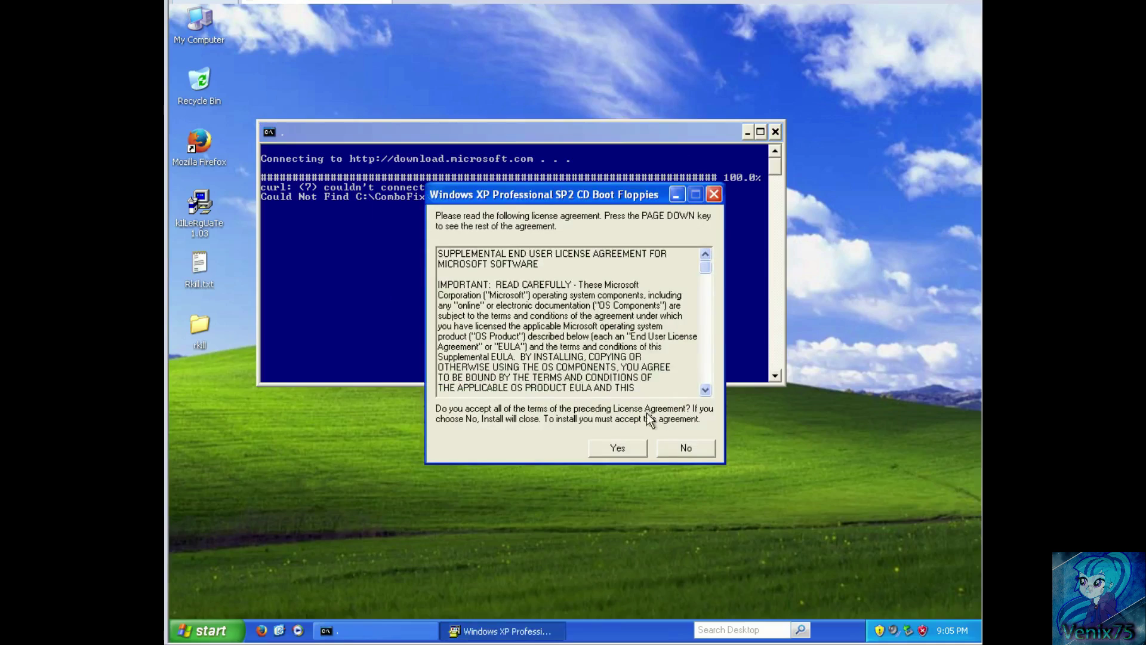
pyautogui.click(634, 450)
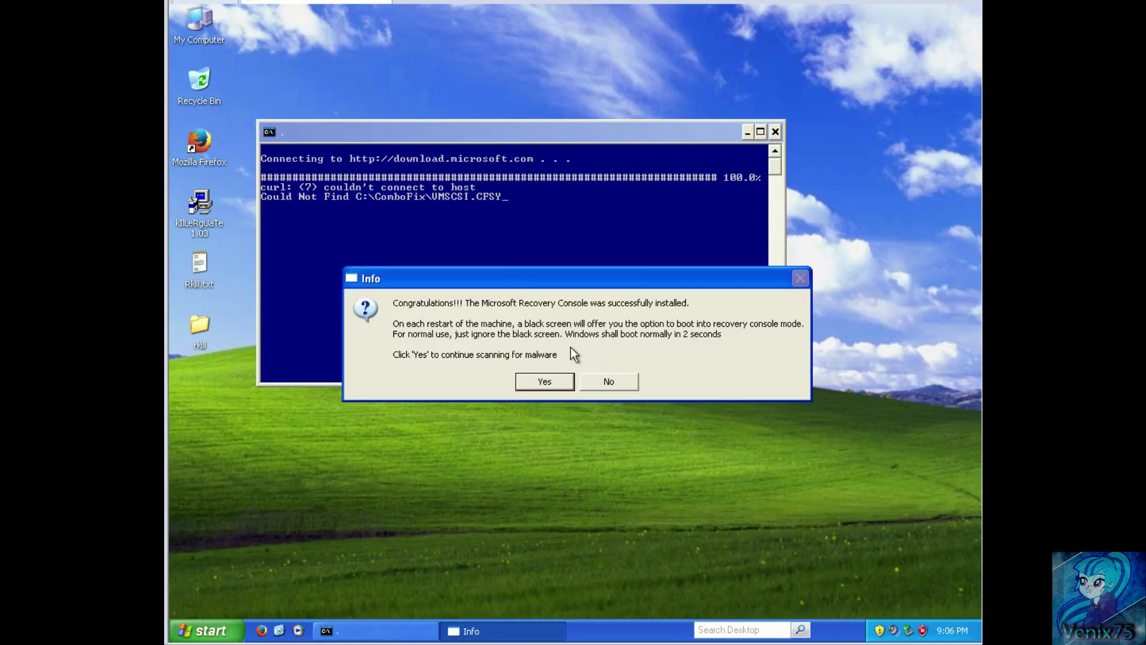
pyautogui.click(552, 381)
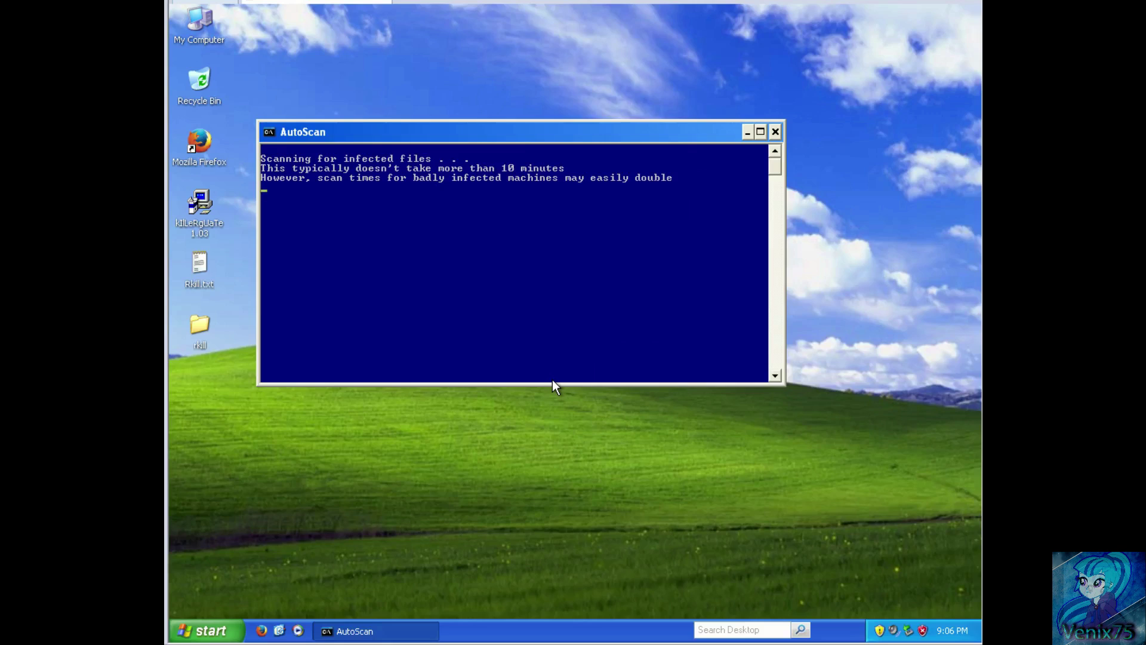
# Use the Start menu and Run box, then reopen Start to reach All Programs > Games.
pyautogui.click(209, 631)
pyautogui.press('super+r')
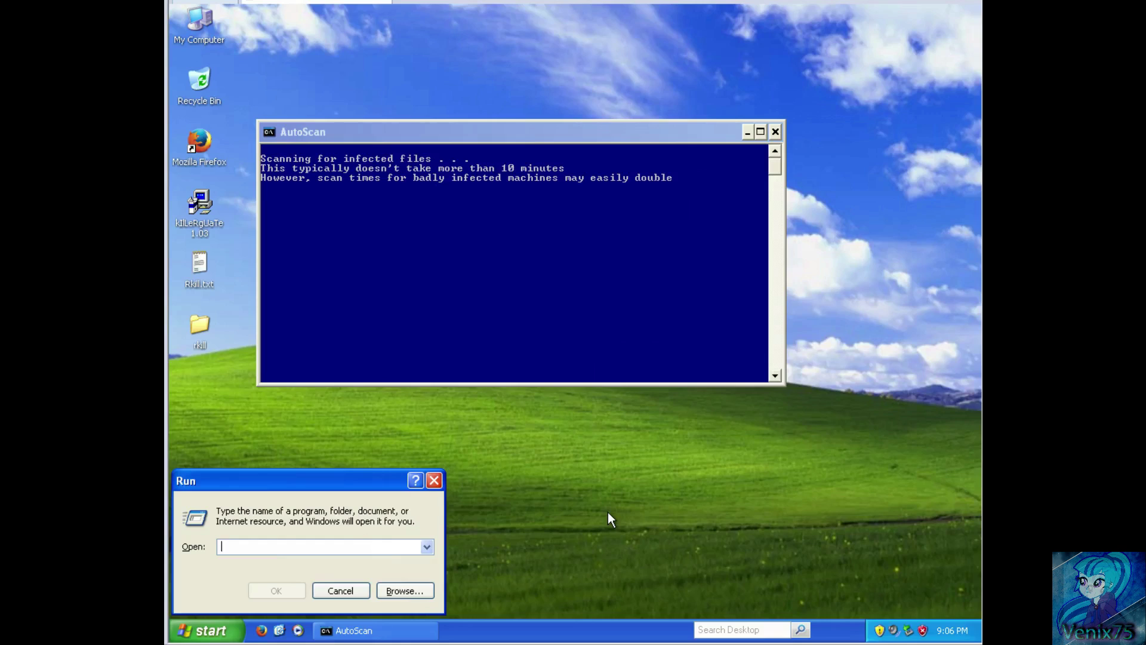
pyautogui.press('super')
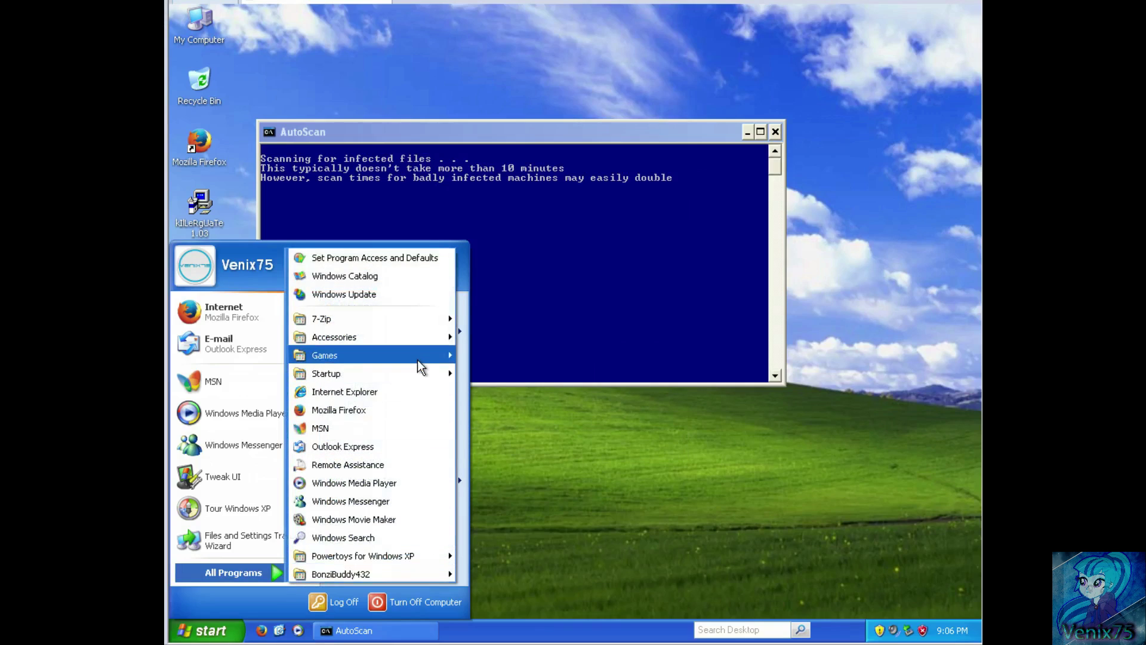
pyautogui.moveTo(325, 355)
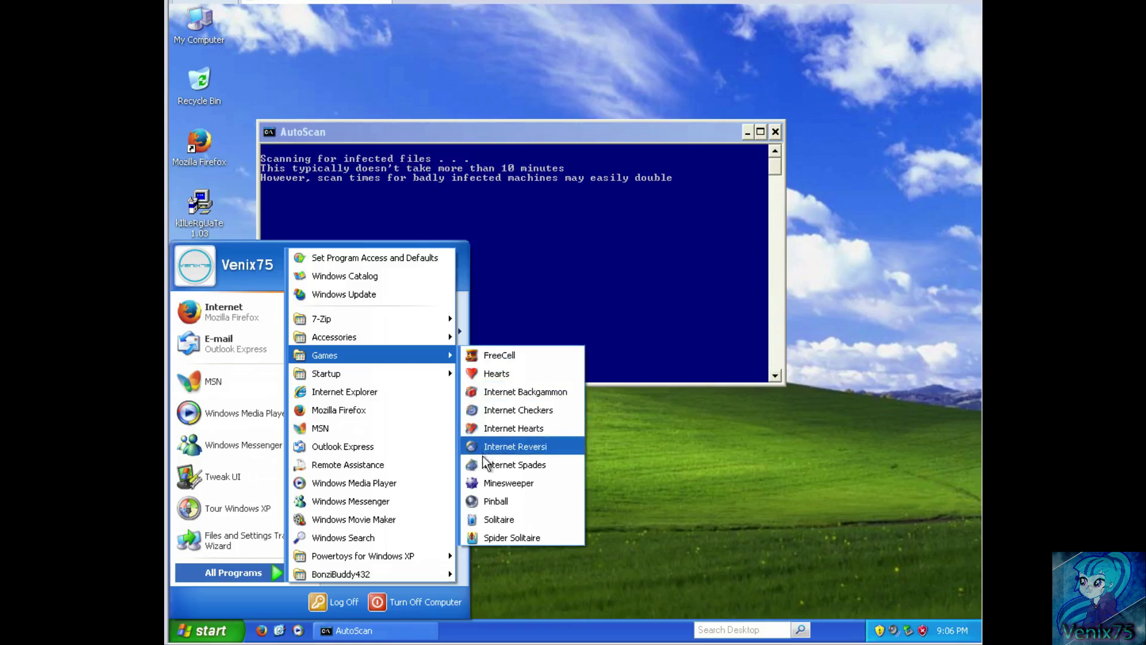
# Launch Minesweeper, place it right of the scan console, and play a first round until hitting a mine.
pyautogui.click(487, 485)
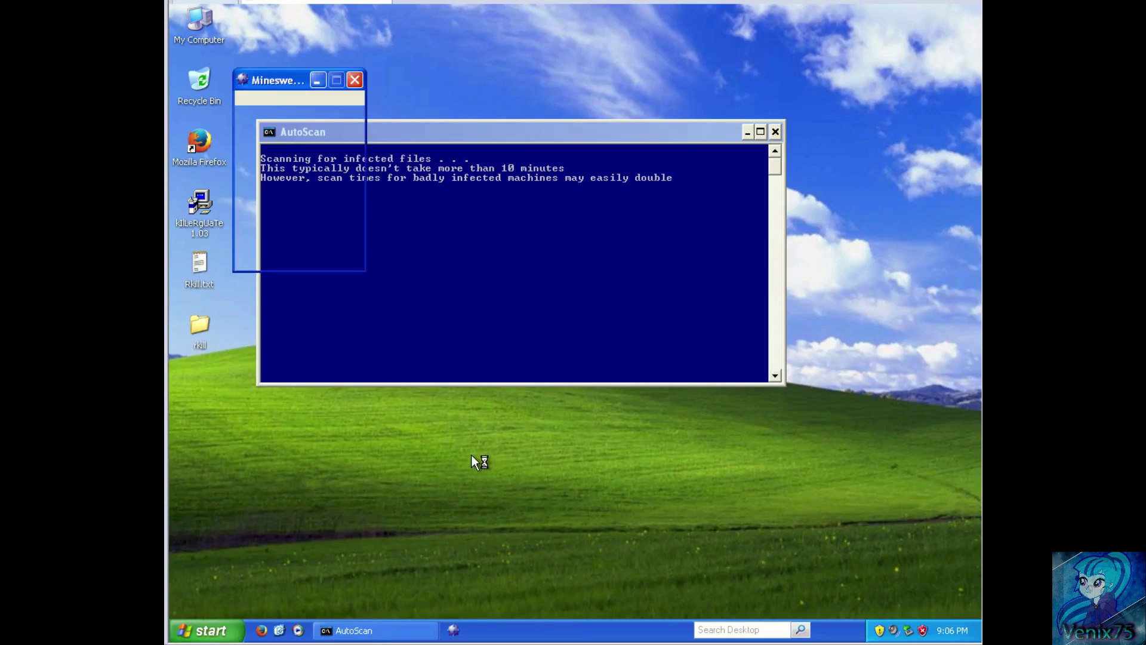
pyautogui.moveTo(286, 72)
pyautogui.mouseDown()
pyautogui.moveTo(883, 125)
pyautogui.moveTo(882, 137)
pyautogui.mouseUp()
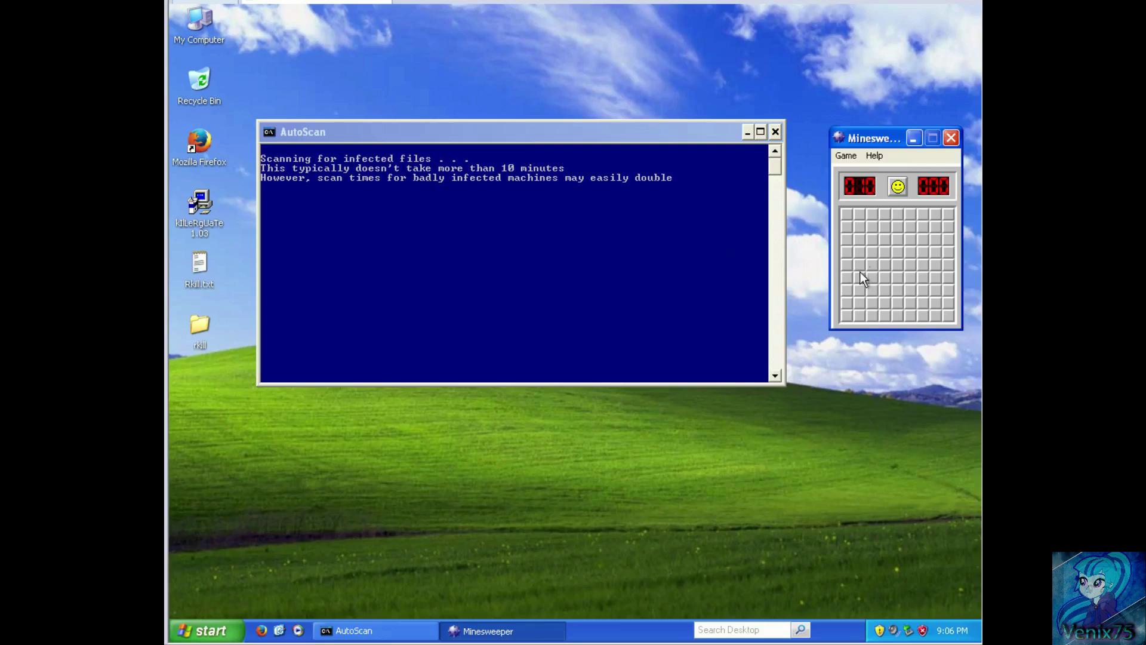
pyautogui.click(898, 252)
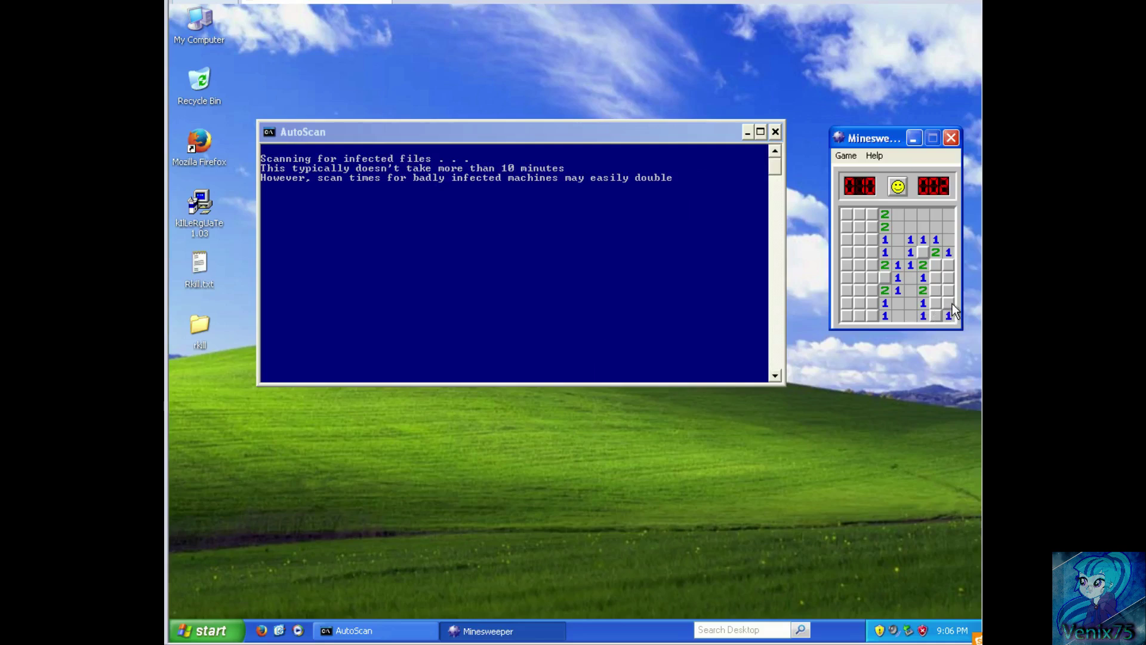
pyautogui.click(937, 279)
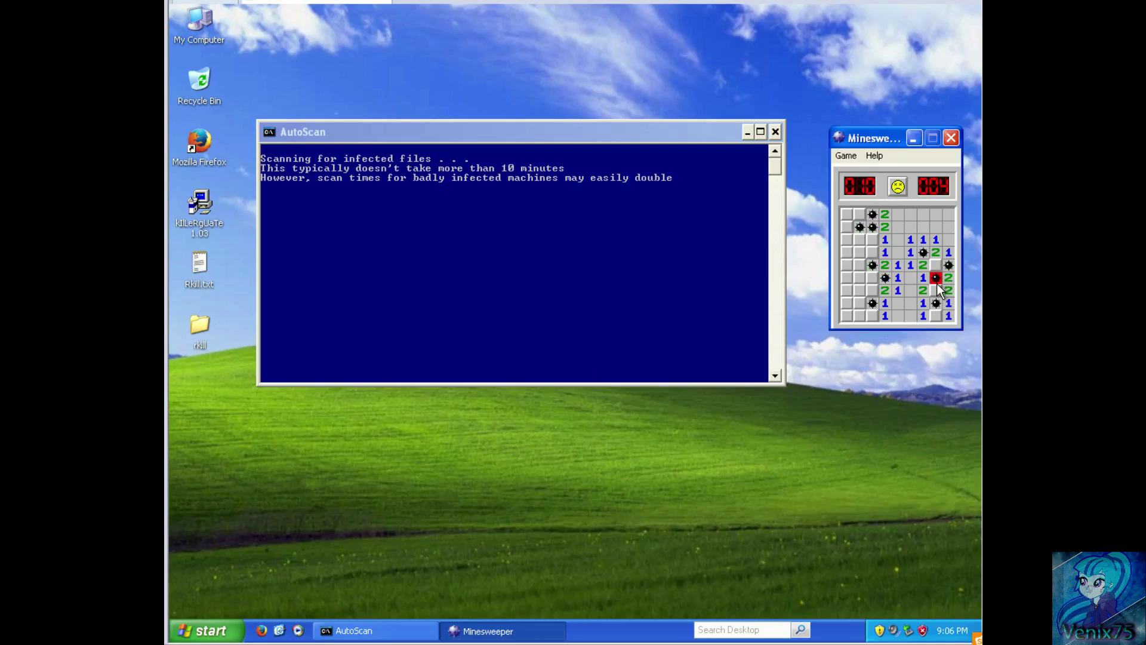
# Start a new Minesweeper game and lose it on a bottom-row mine.
pyautogui.click(897, 186)
pyautogui.click(904, 253)
pyautogui.click(937, 314)
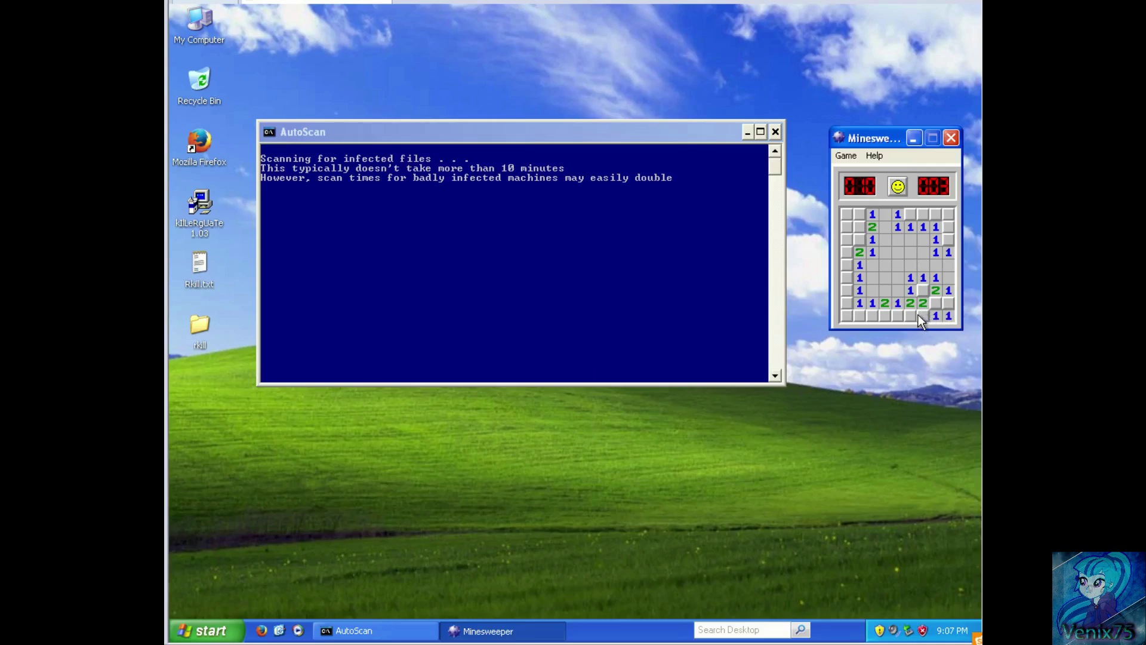
pyautogui.click(924, 315)
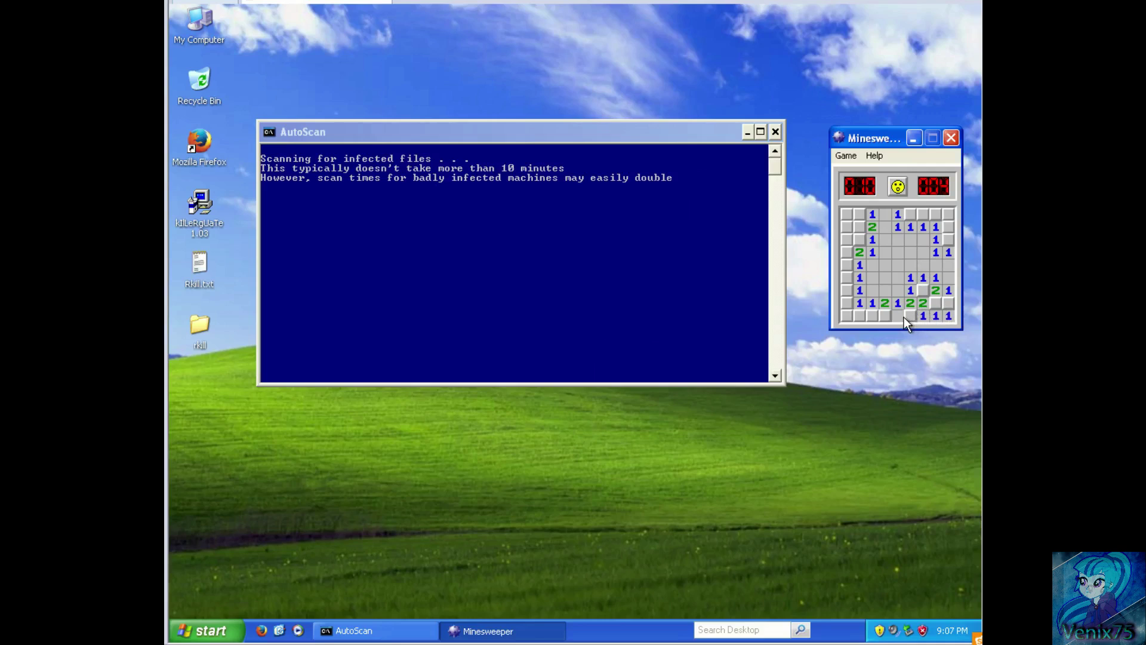
# Play a third round, uncovering a blank region and right-side cells before hitting a mine.
pyautogui.click(898, 186)
pyautogui.click(915, 283)
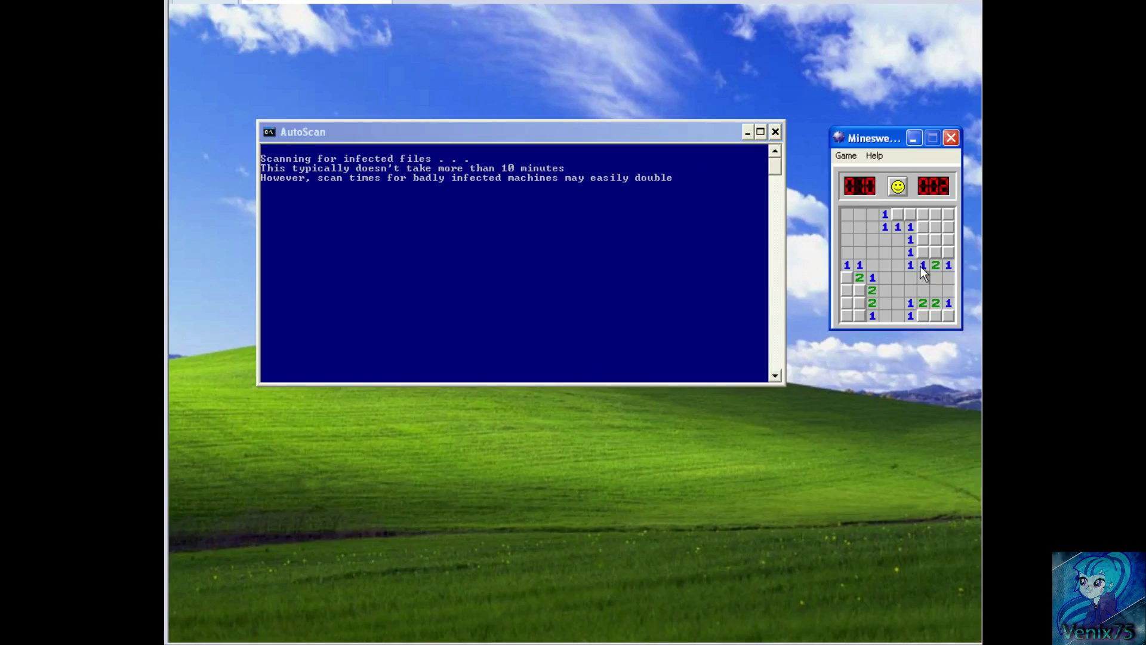
pyautogui.click(954, 259)
pyautogui.click(948, 239)
pyautogui.click(935, 240)
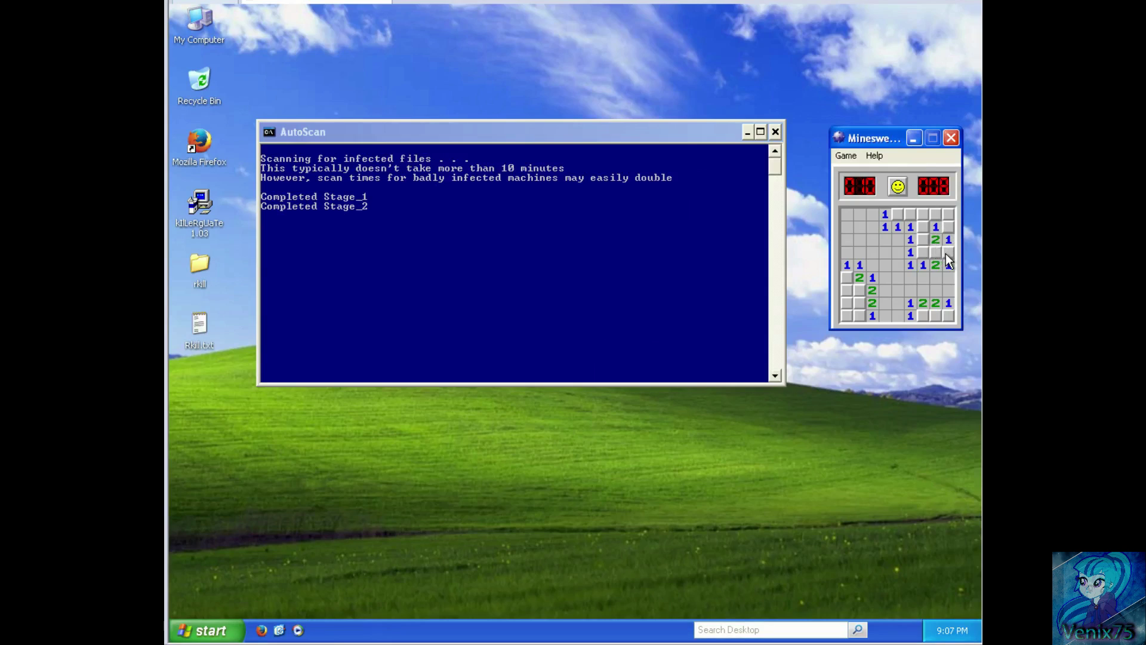
pyautogui.click(948, 251)
# Play another round, cascading open cells down the right side of the board.
pyautogui.click(897, 185)
pyautogui.click(923, 290)
pyautogui.click(898, 236)
pyautogui.click(936, 226)
pyautogui.click(949, 226)
pyautogui.click(948, 252)
pyautogui.click(936, 251)
pyautogui.click(949, 289)
pyautogui.click(948, 303)
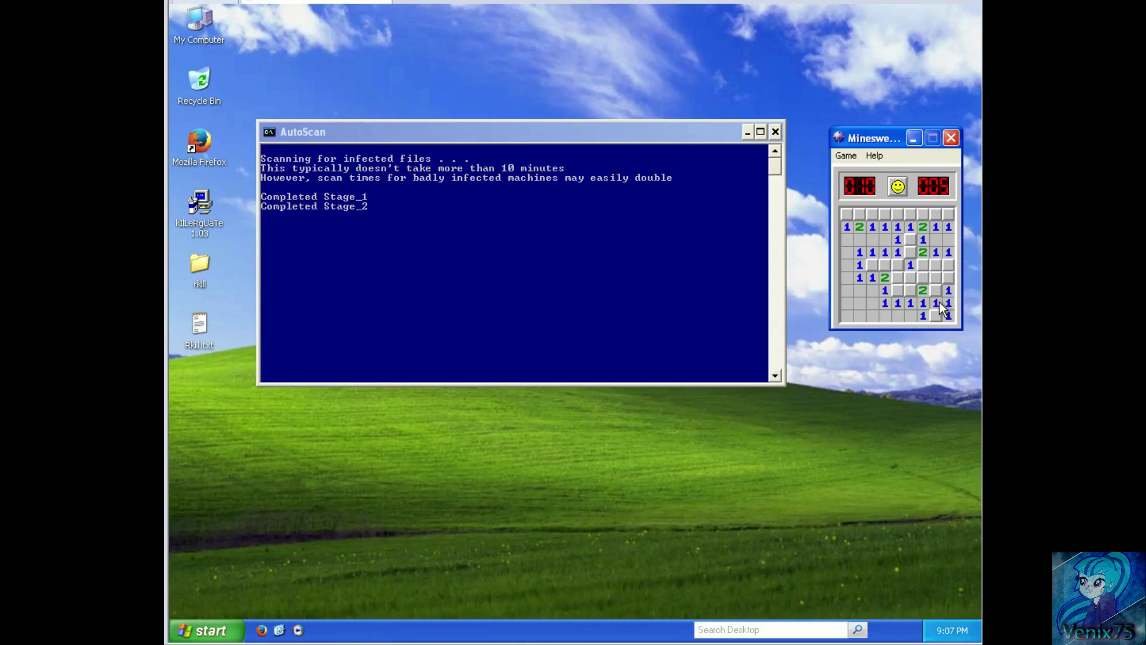
# Lose a quick round, start a fresh game, dismiss the antivirus warning, and uncover a large area.
pyautogui.click(898, 185)
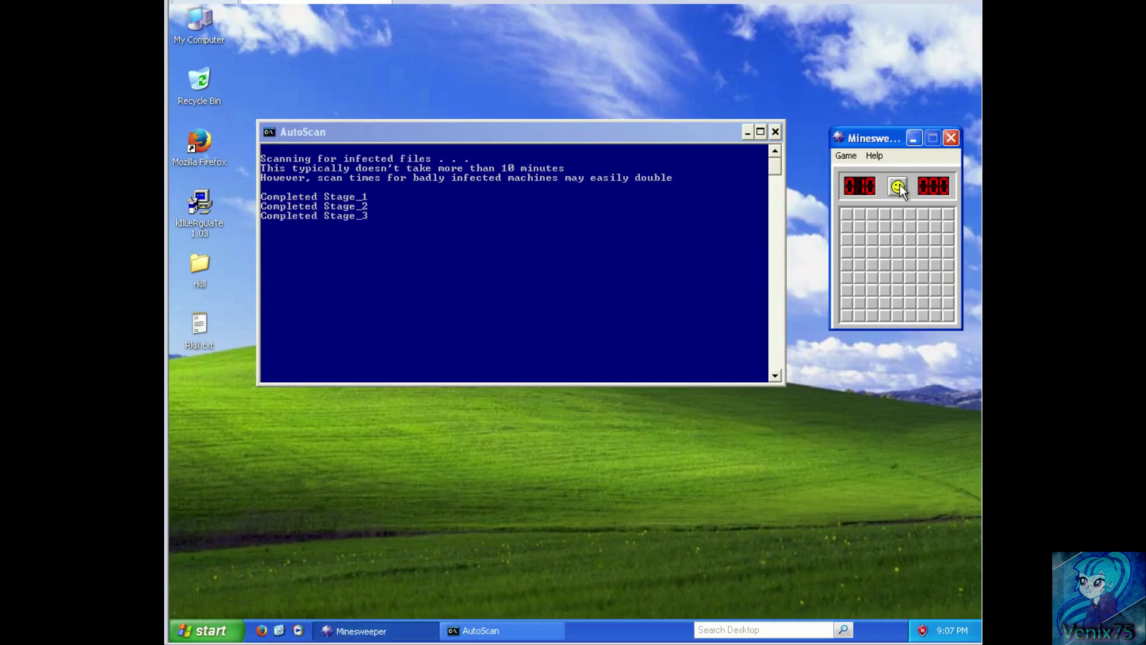
pyautogui.click(910, 234)
pyautogui.click(911, 258)
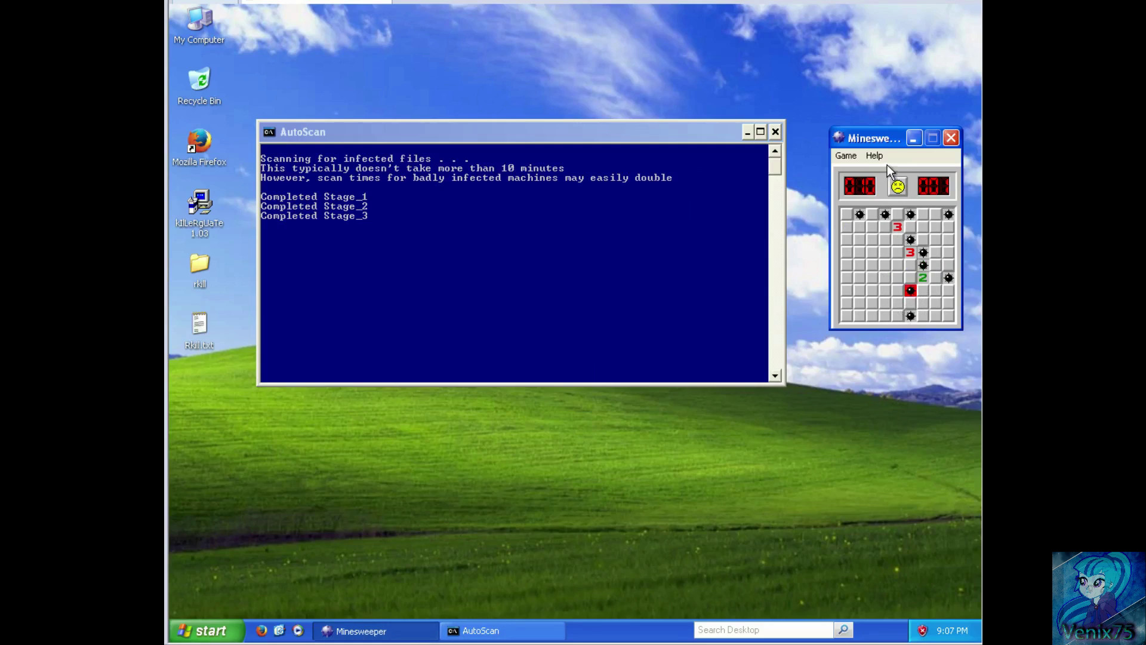
pyautogui.click(895, 186)
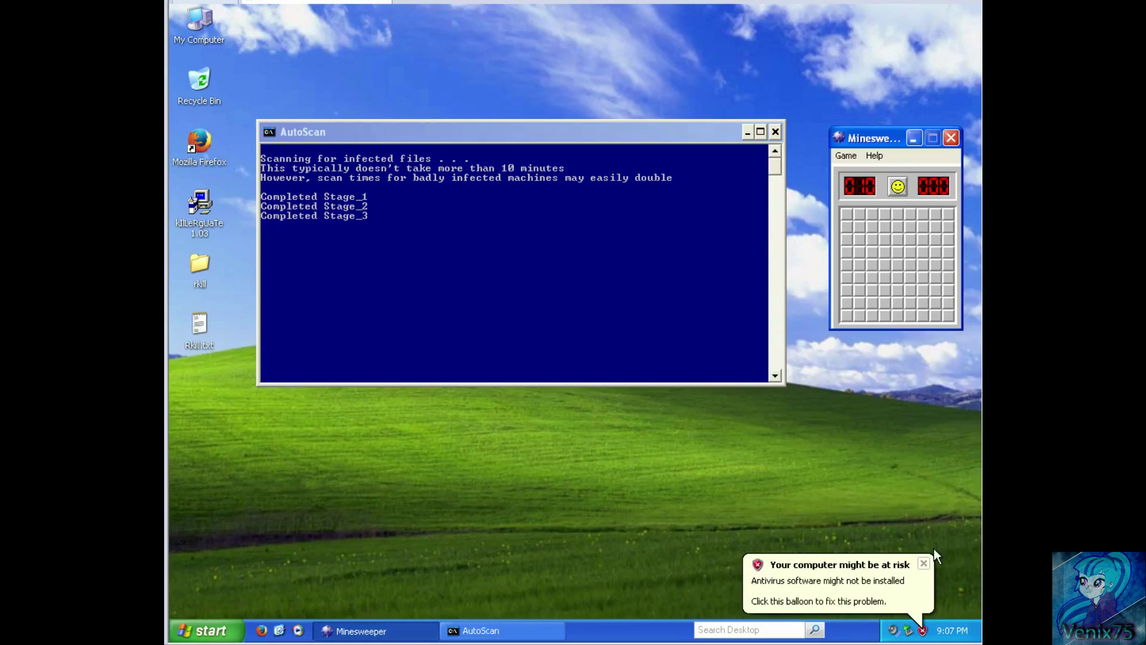
pyautogui.click(923, 564)
pyautogui.click(874, 274)
pyautogui.click(947, 303)
# Play the first few Beginner Minesweeper games, restarting with the smiley after each mine hit.
pyautogui.click(923, 237)
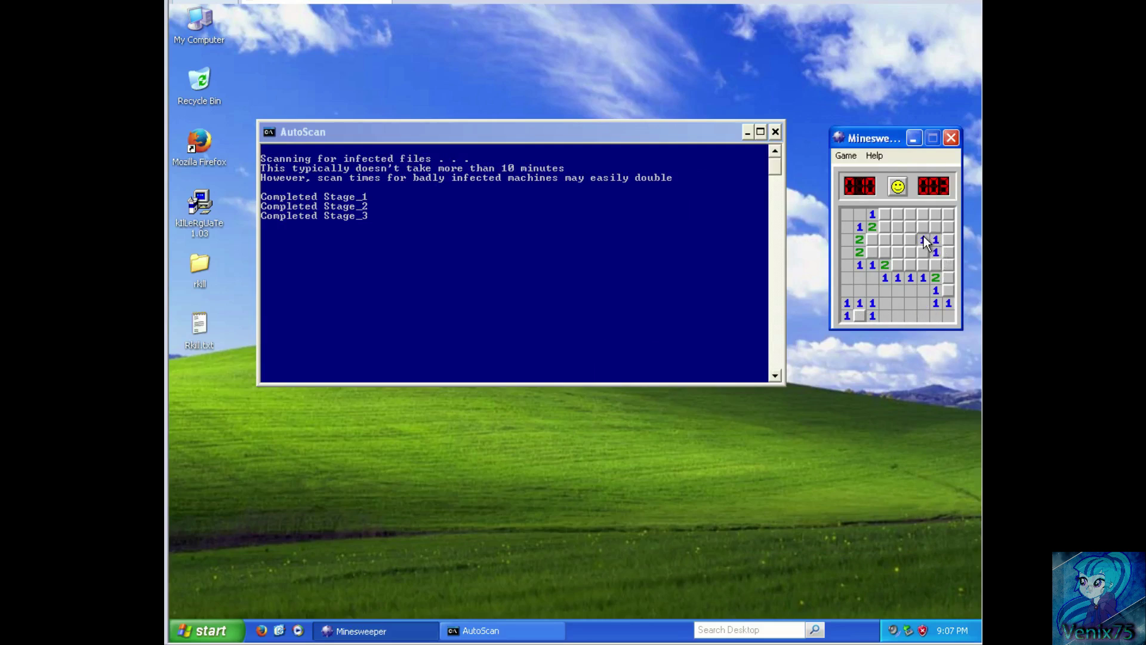
pyautogui.click(884, 248)
pyautogui.click(898, 185)
pyautogui.click(897, 265)
pyautogui.click(909, 289)
pyautogui.click(898, 185)
pyautogui.click(884, 265)
pyautogui.click(899, 301)
pyautogui.click(880, 249)
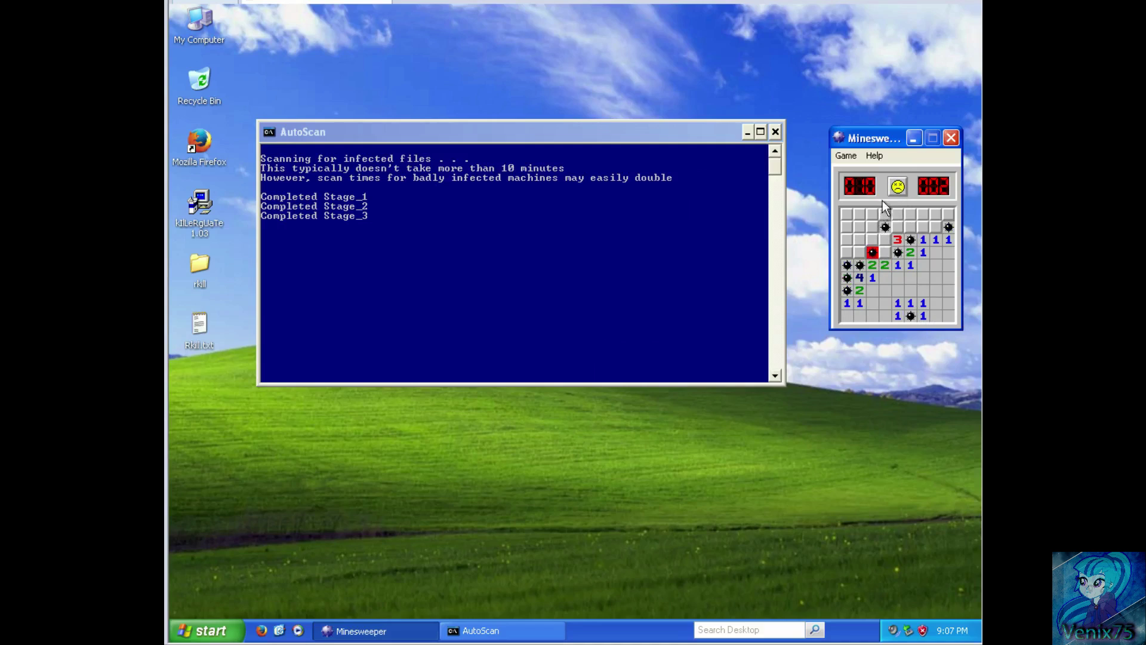
pyautogui.click(899, 186)
pyautogui.click(916, 286)
pyautogui.click(946, 316)
pyautogui.click(948, 238)
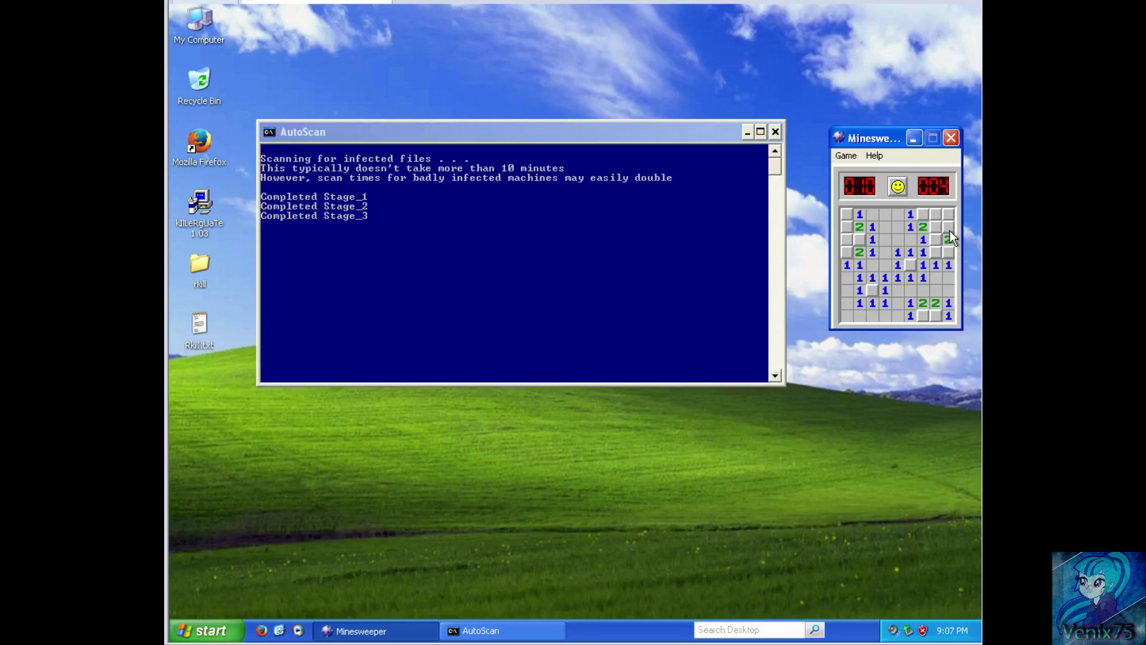
pyautogui.click(937, 216)
pyautogui.click(936, 240)
pyautogui.click(849, 239)
pyautogui.click(849, 226)
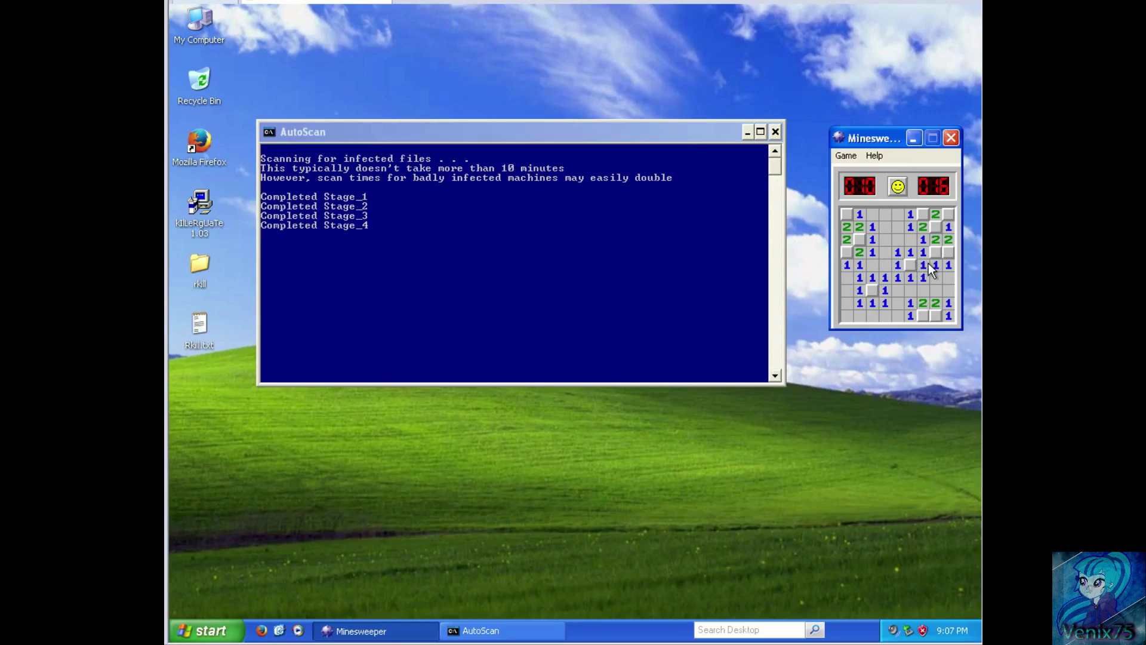
pyautogui.click(948, 253)
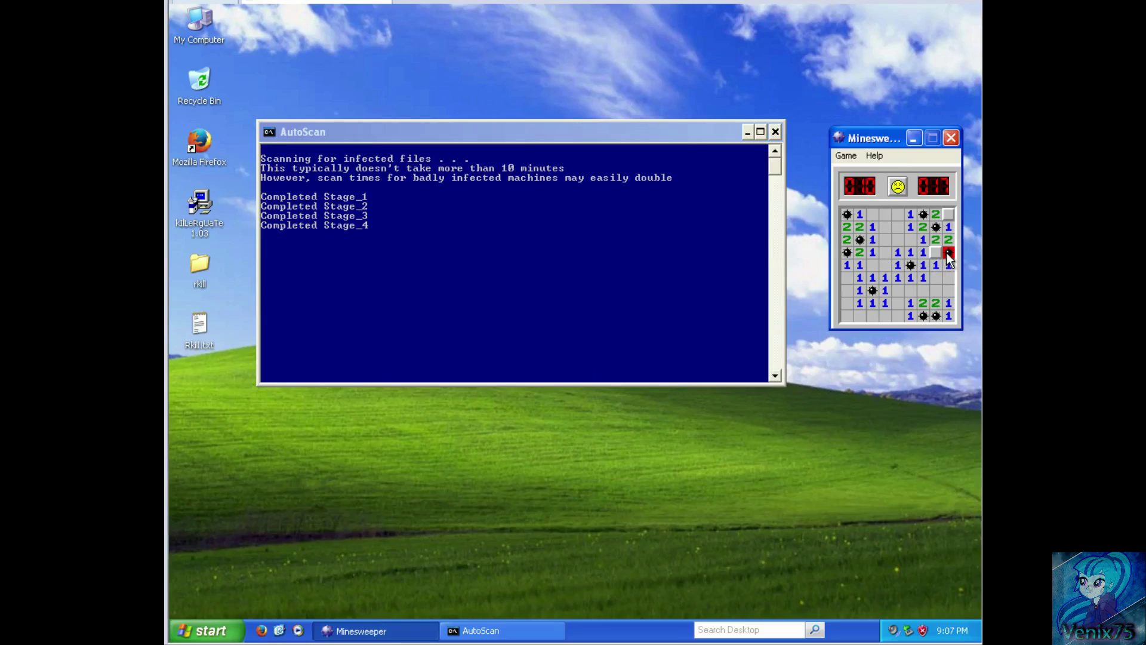
# Keep playing Beginner rounds, resetting the board each time a mine ends the game.
pyautogui.click(896, 190)
pyautogui.click(898, 306)
pyautogui.click(949, 315)
pyautogui.click(948, 253)
pyautogui.click(936, 227)
pyautogui.click(936, 255)
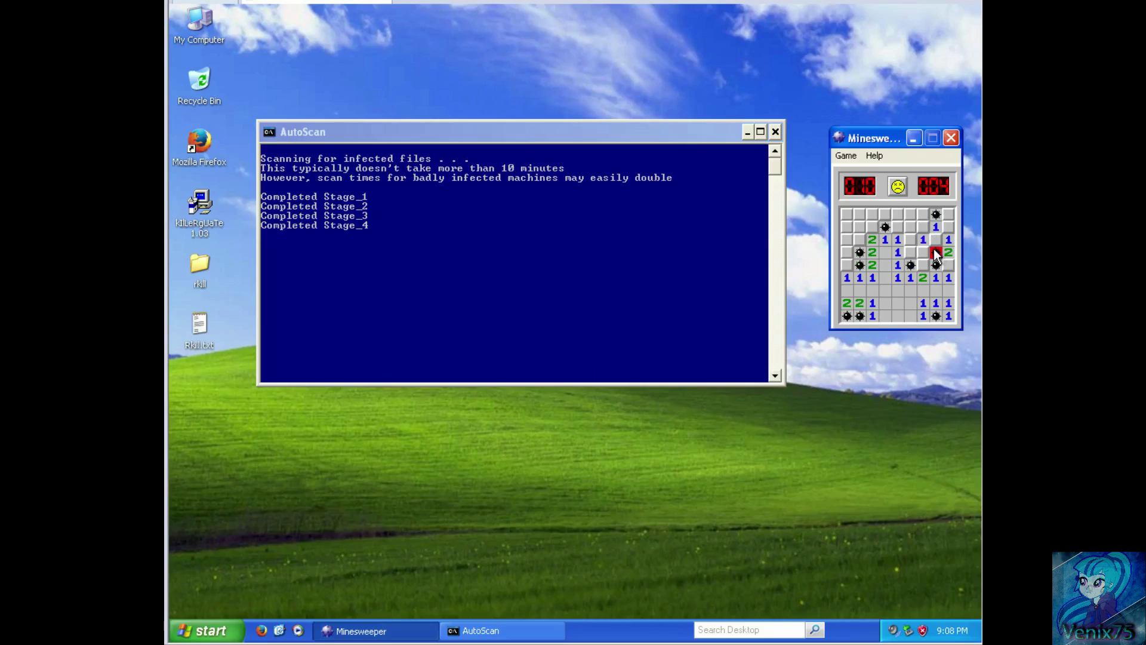
pyautogui.click(932, 213)
pyautogui.click(897, 185)
pyautogui.click(885, 253)
pyautogui.click(899, 293)
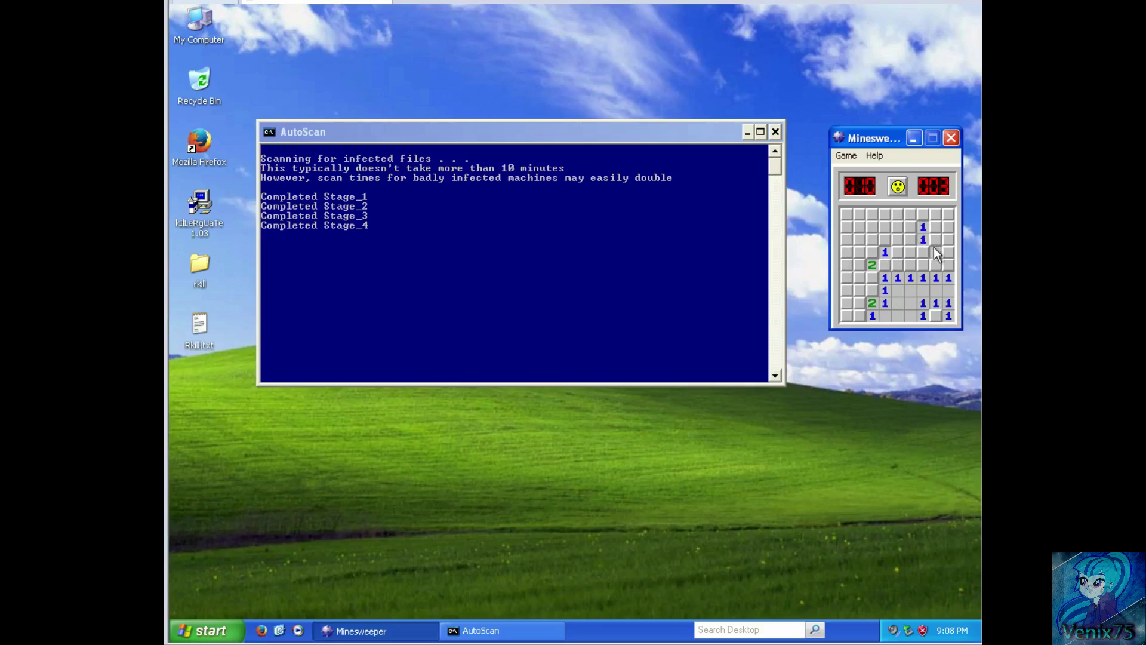
pyautogui.click(946, 239)
pyautogui.click(898, 185)
pyautogui.click(891, 240)
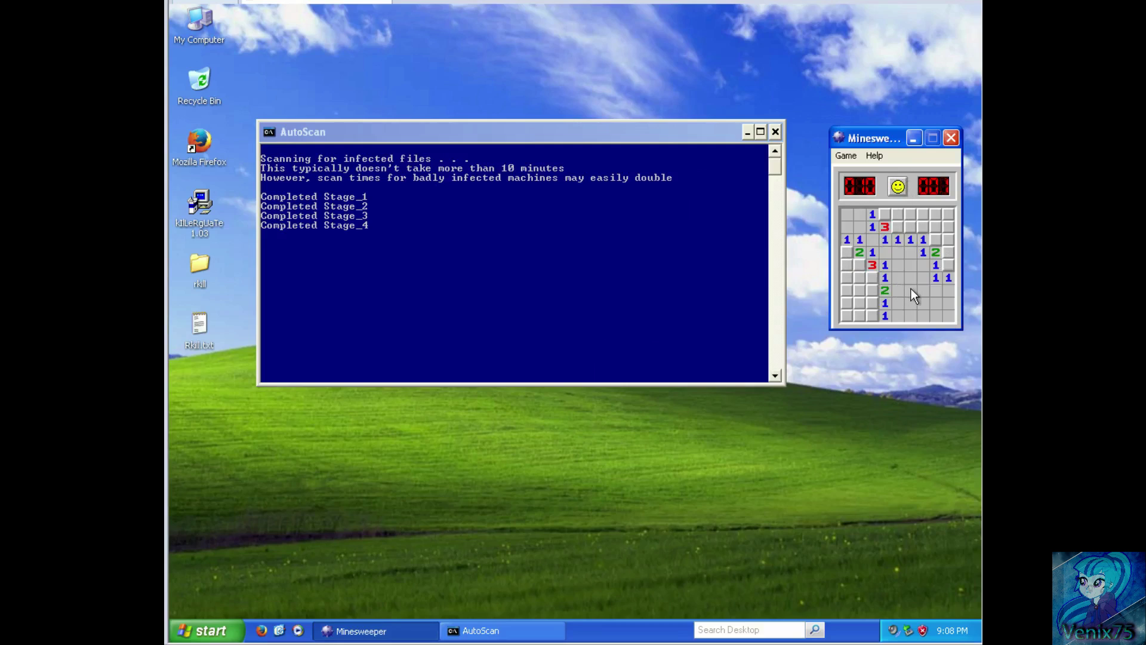
pyautogui.click(930, 218)
pyautogui.click(950, 255)
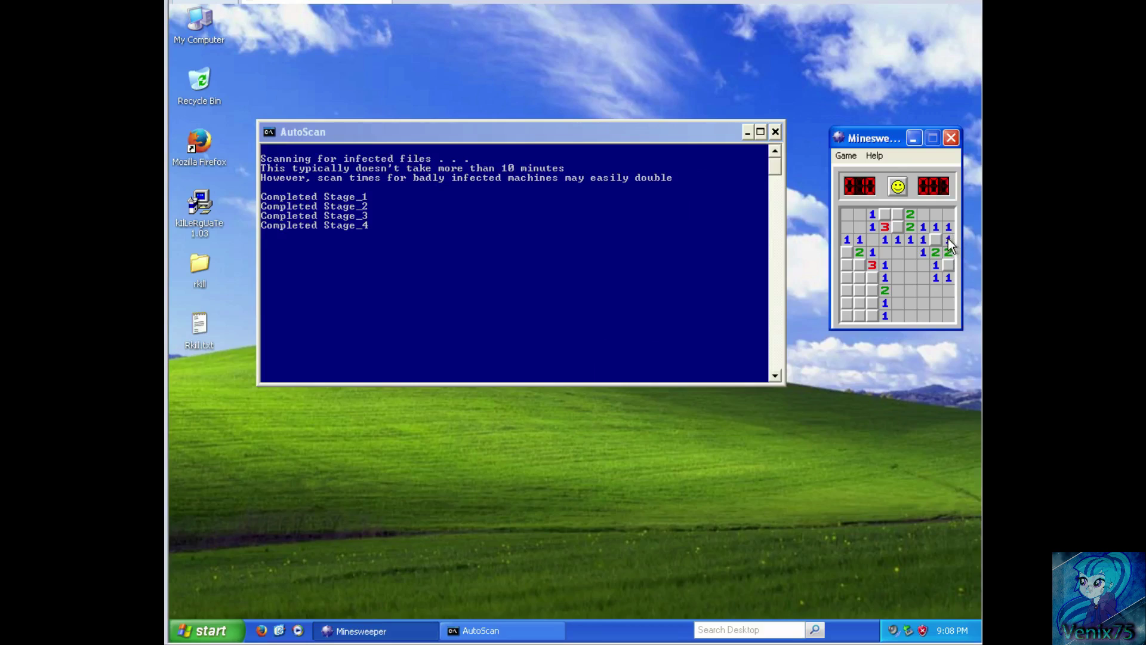
pyautogui.click(858, 318)
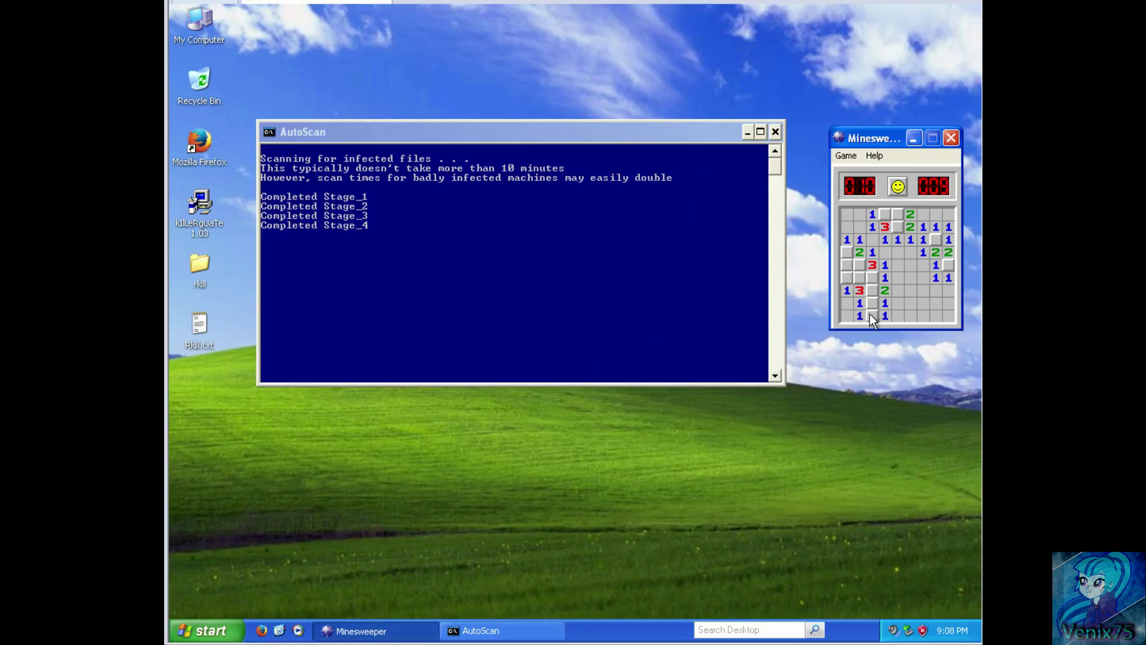
pyautogui.click(870, 311)
pyautogui.click(899, 185)
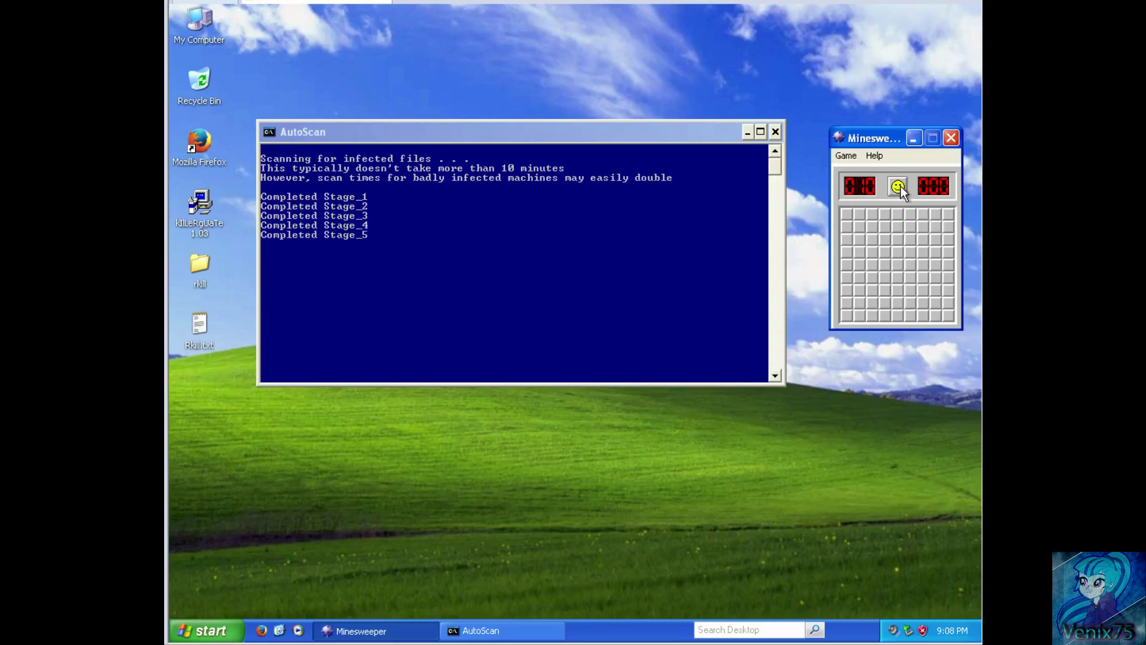
pyautogui.click(898, 251)
pyautogui.click(872, 292)
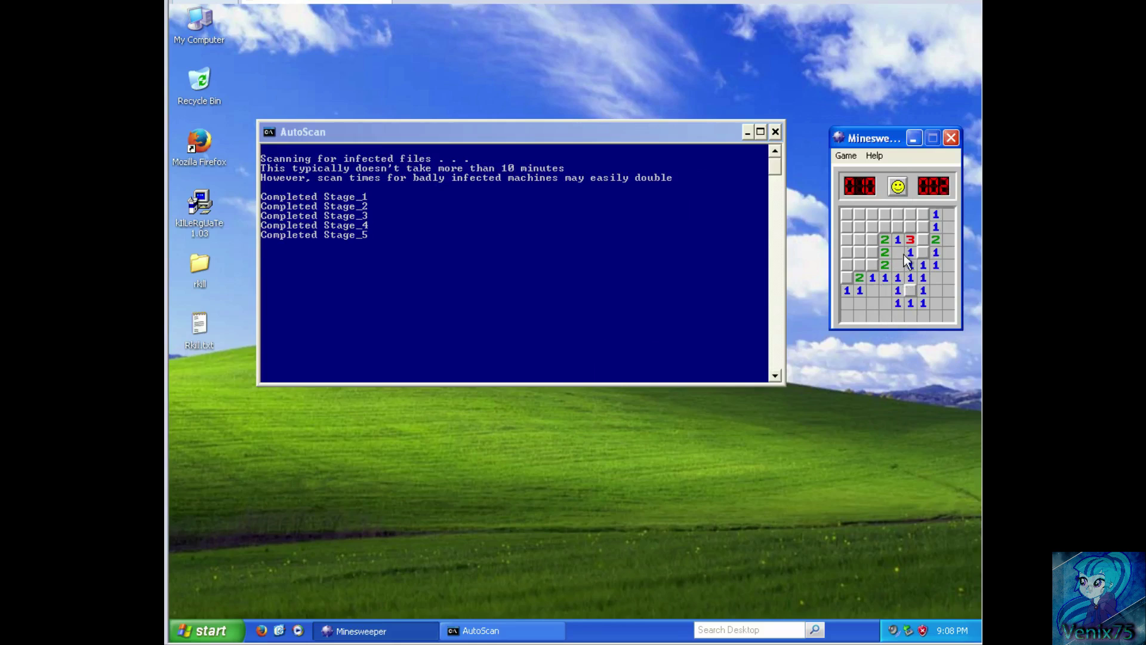
pyautogui.click(897, 214)
pyautogui.click(922, 227)
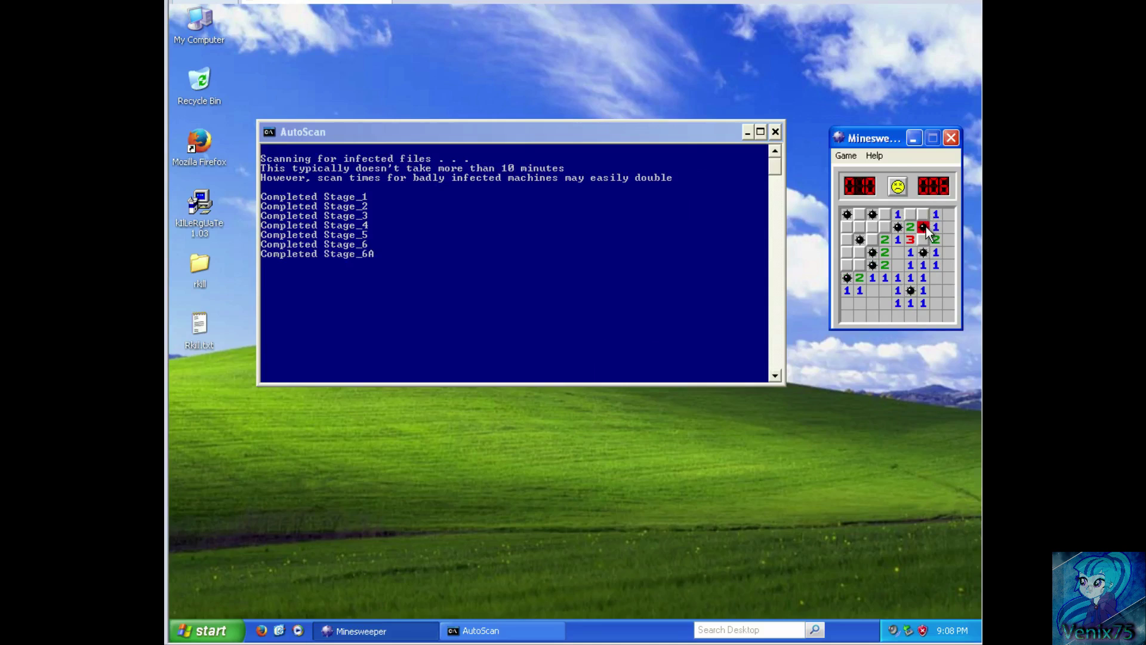
# Lose a string of quick Beginner games, restarting with the smiley after each.
pyautogui.click(897, 185)
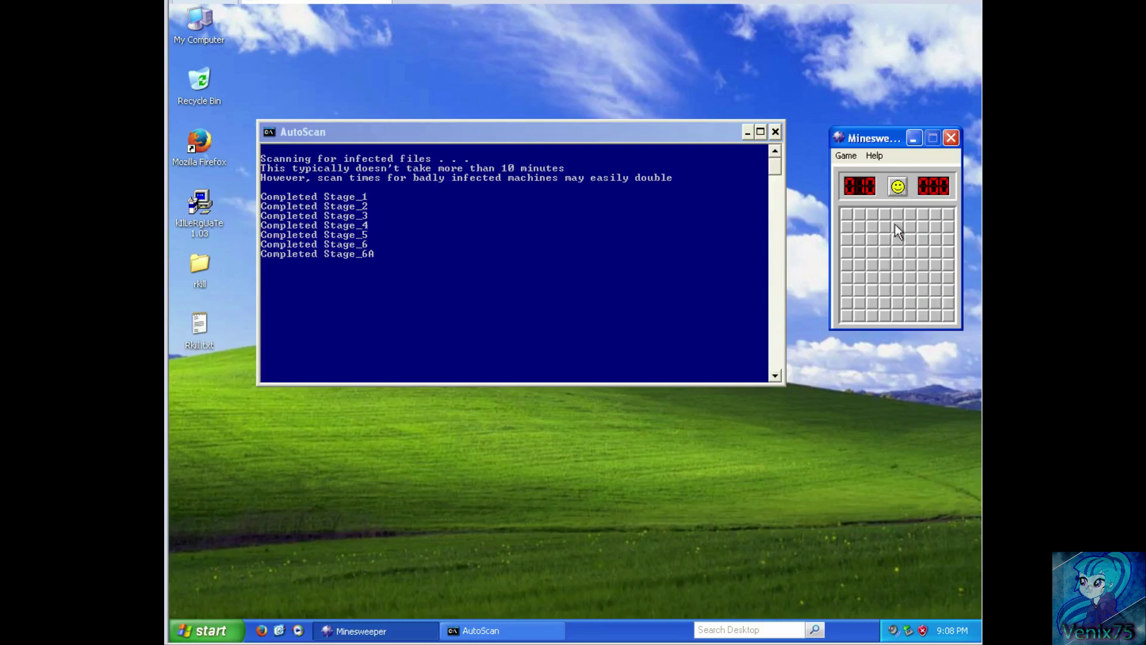
pyautogui.click(888, 245)
pyautogui.click(886, 290)
pyautogui.click(898, 187)
pyautogui.click(886, 259)
pyautogui.click(899, 187)
pyautogui.click(935, 250)
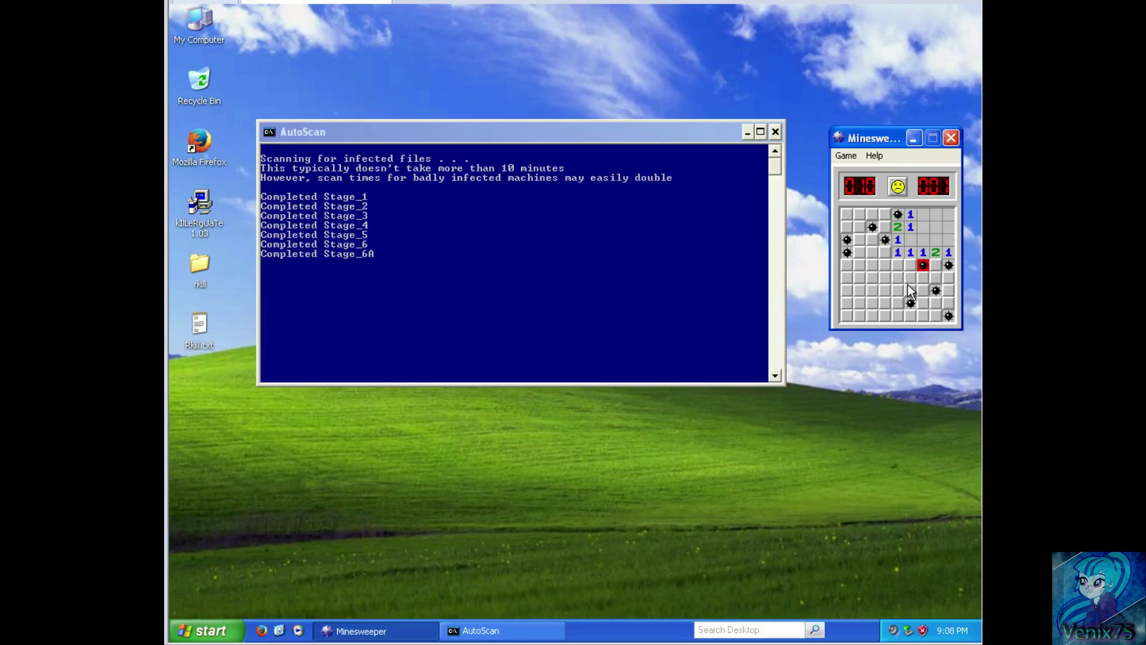
pyautogui.click(899, 186)
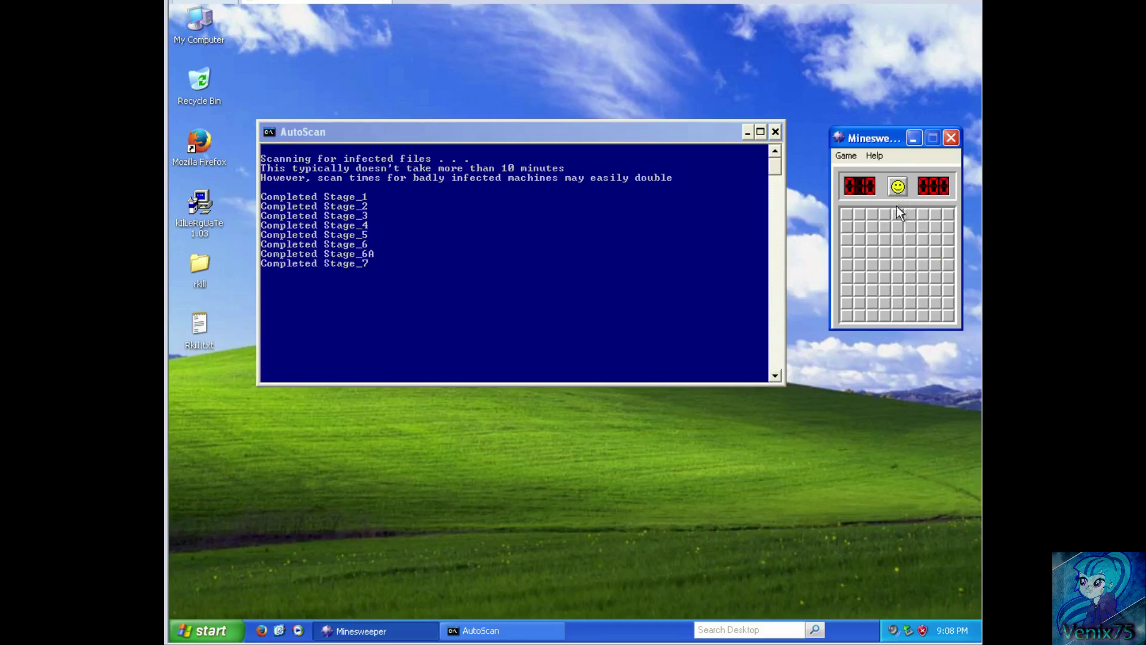
pyautogui.click(917, 270)
pyautogui.click(947, 314)
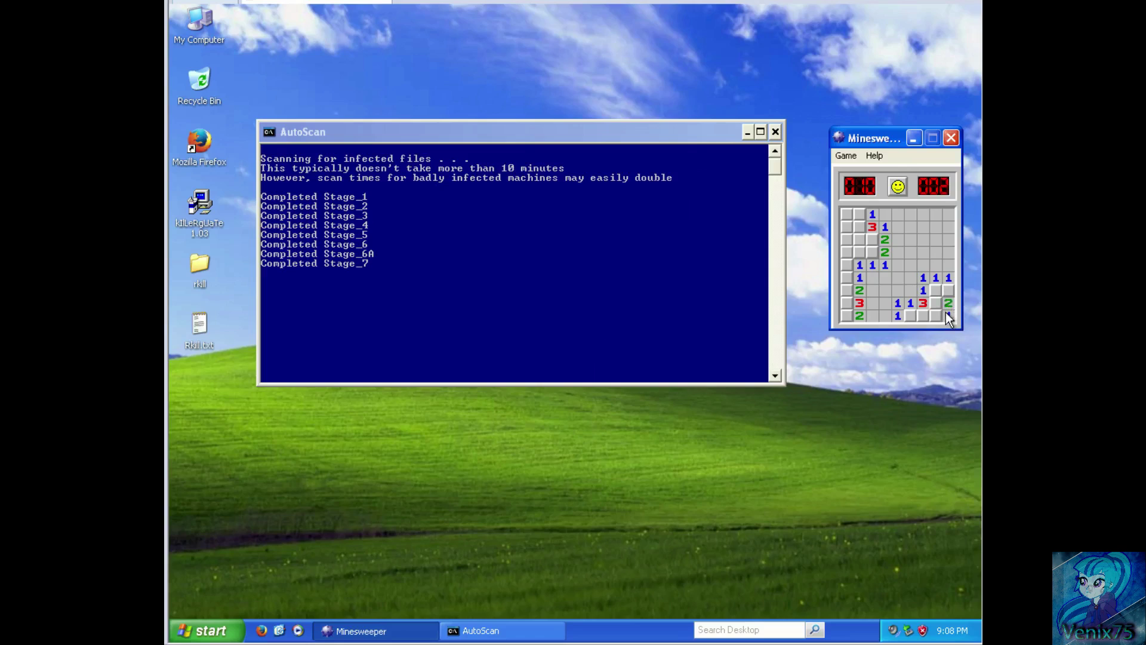
pyautogui.click(937, 313)
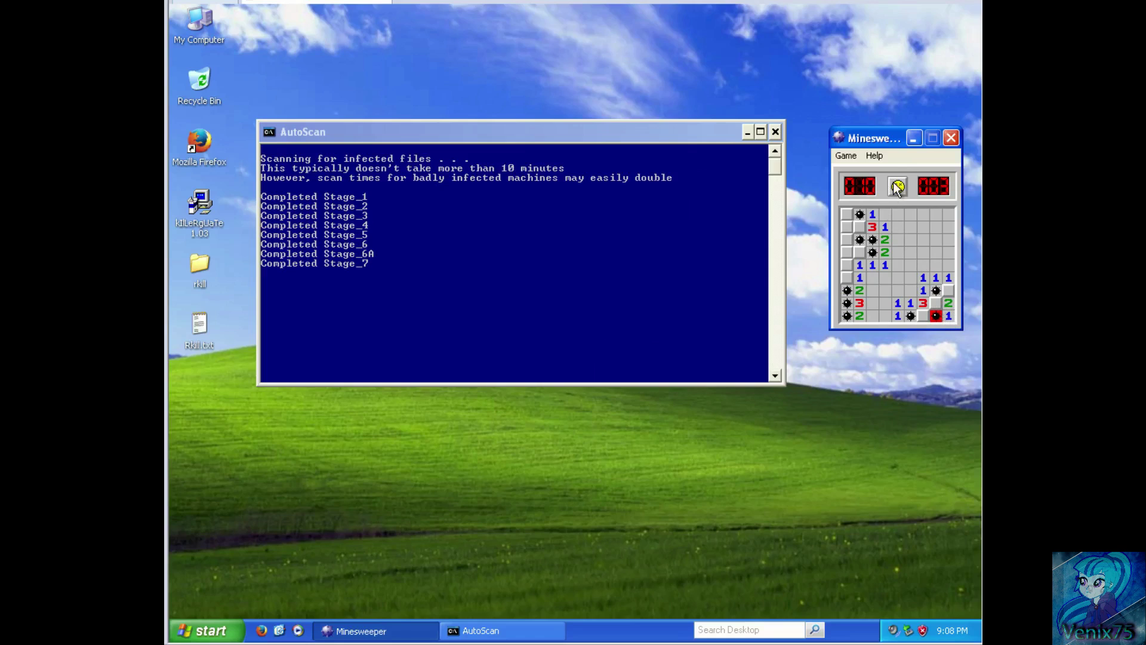
pyautogui.click(899, 186)
pyautogui.click(881, 259)
pyautogui.click(923, 314)
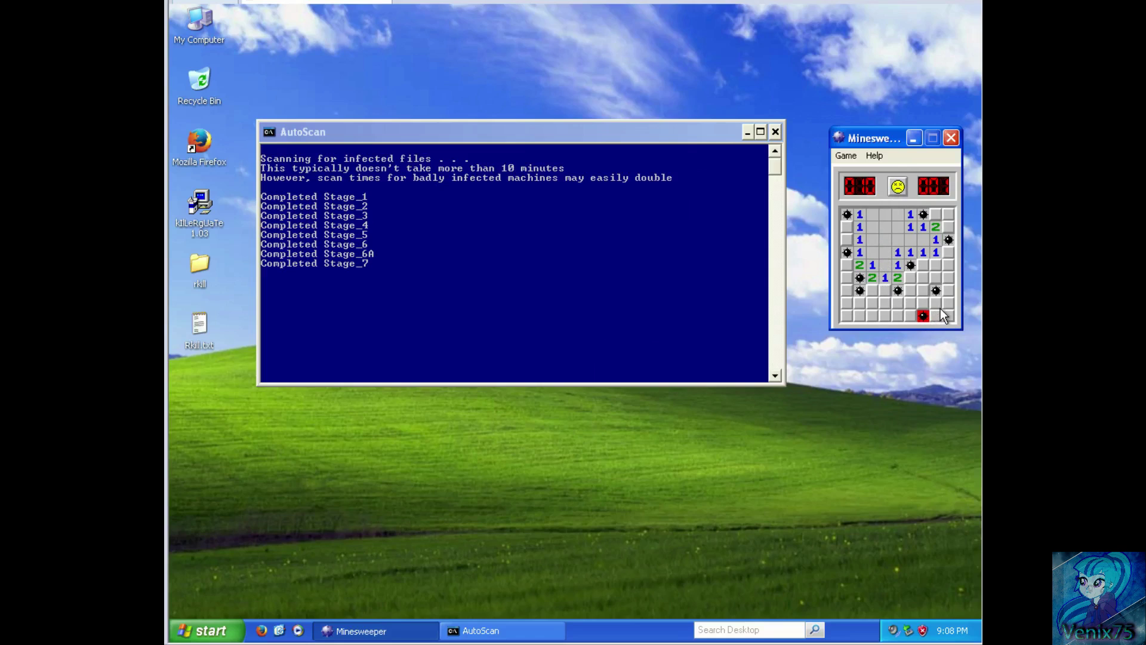
pyautogui.click(891, 190)
pyautogui.click(922, 262)
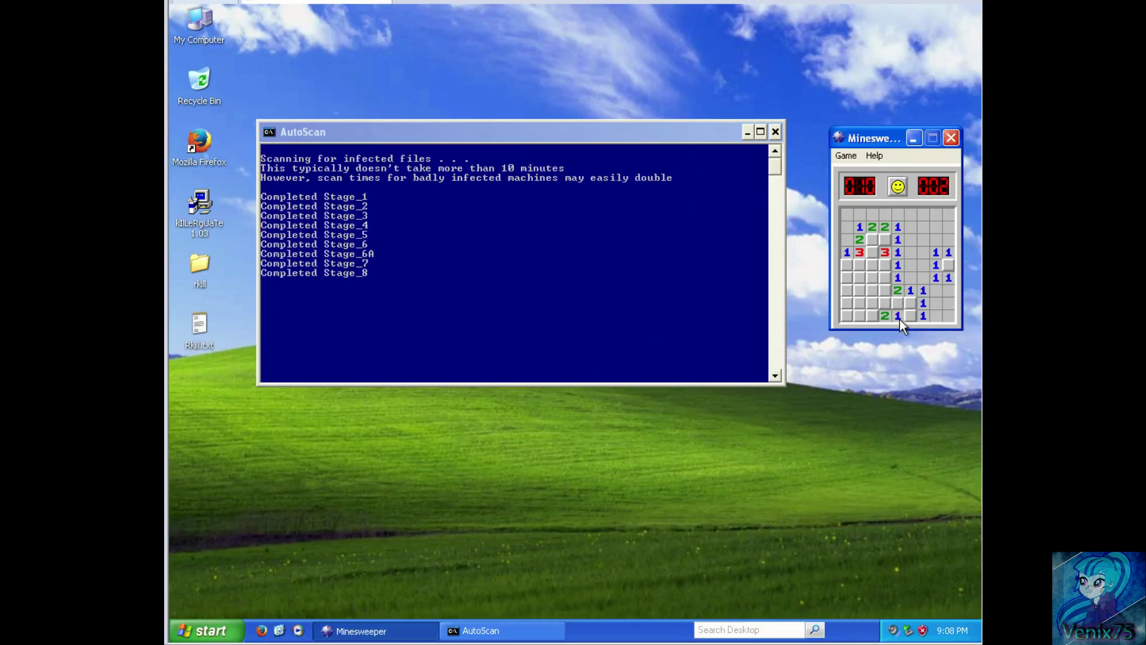
pyautogui.click(910, 302)
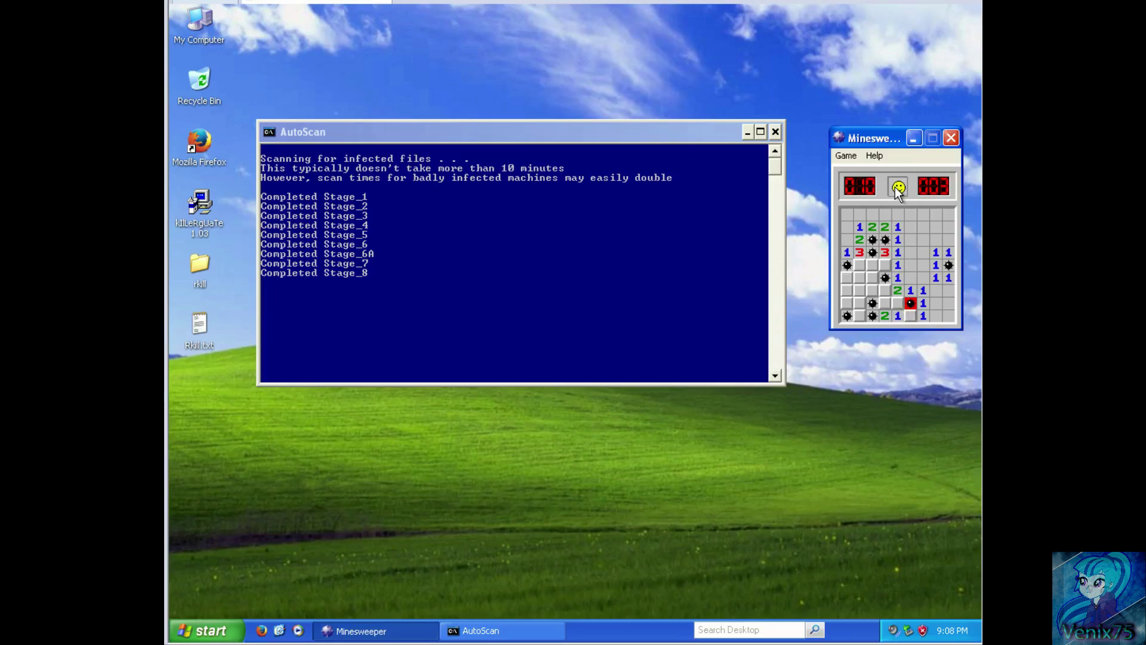
pyautogui.click(899, 191)
pyautogui.click(936, 237)
pyautogui.click(934, 313)
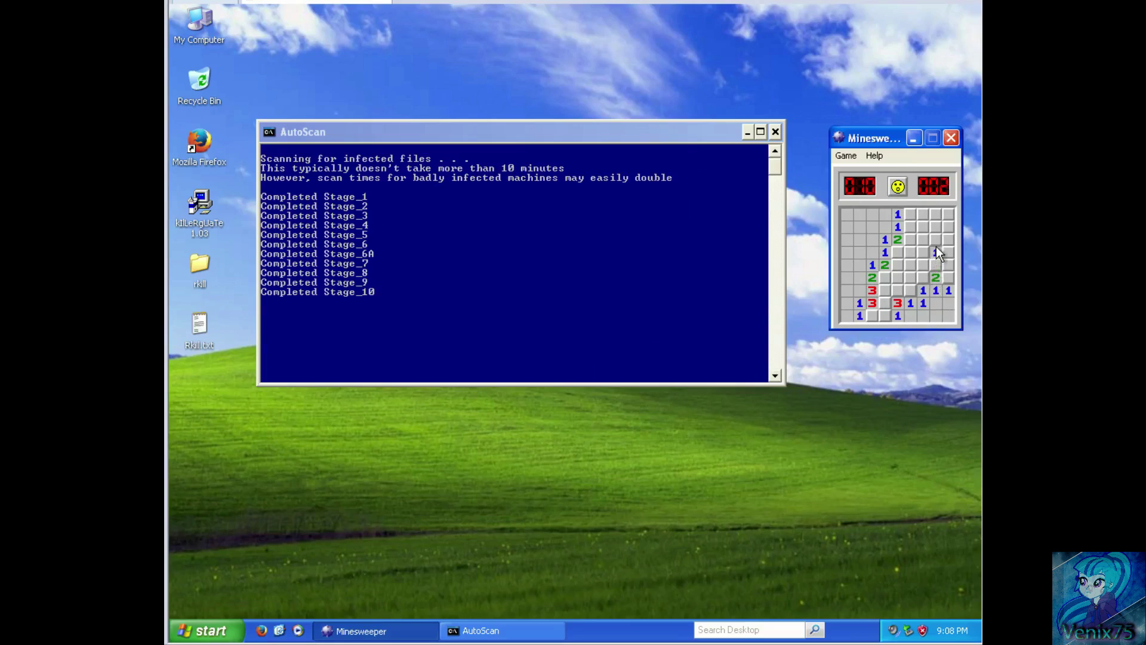
pyautogui.click(938, 251)
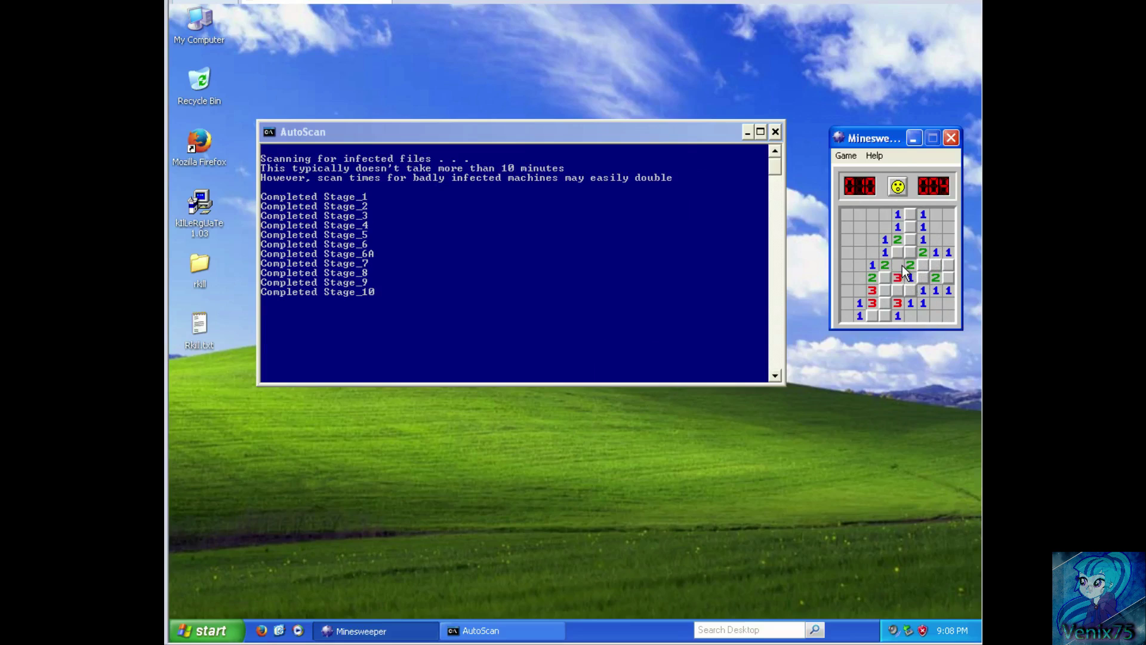
pyautogui.click(903, 266)
pyautogui.click(899, 187)
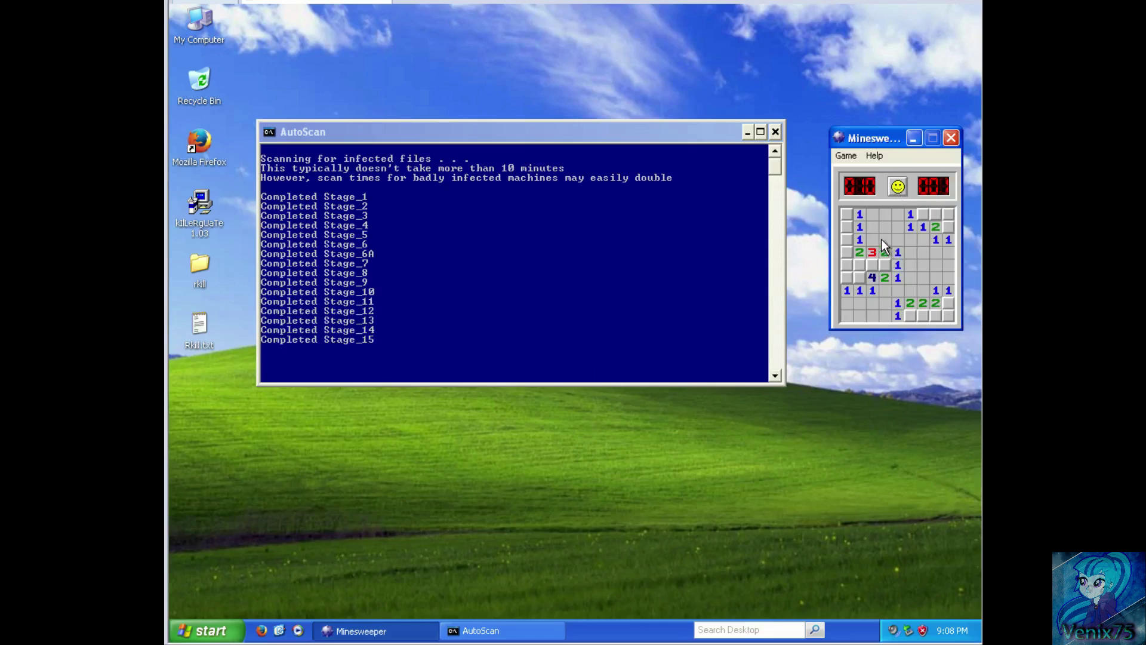
pyautogui.click(886, 250)
pyautogui.click(936, 317)
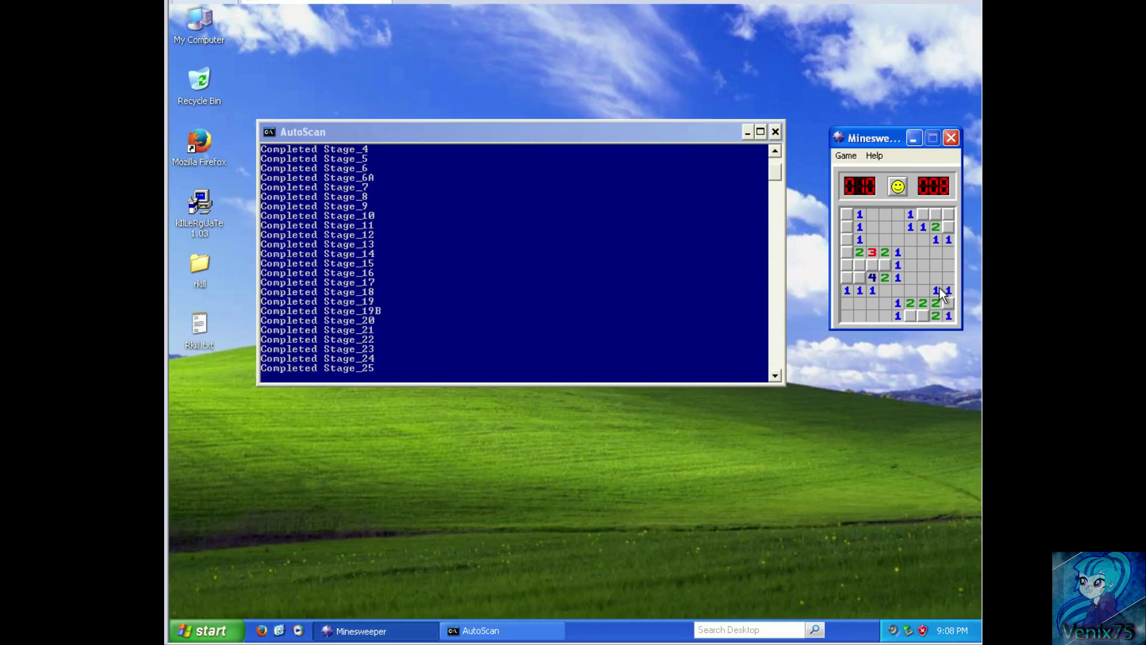
pyautogui.click(858, 278)
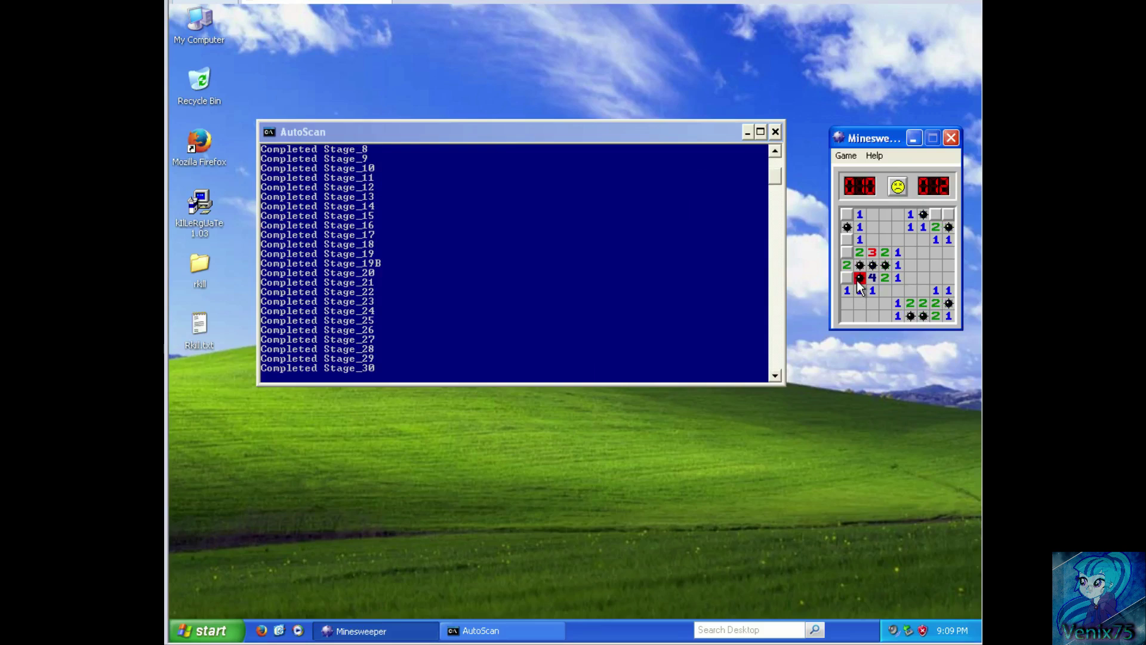
pyautogui.click(897, 185)
# Clear every safe square of the final Beginner board to win in 15 seconds.
pyautogui.click(874, 242)
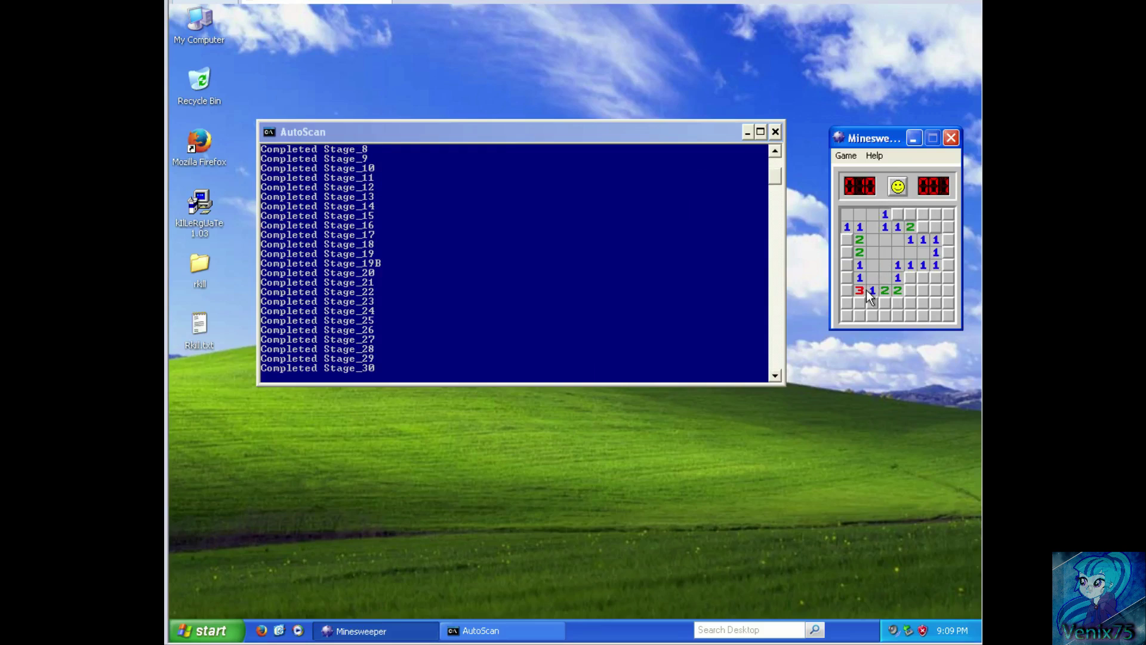
pyautogui.click(930, 313)
pyautogui.click(915, 217)
pyautogui.click(922, 213)
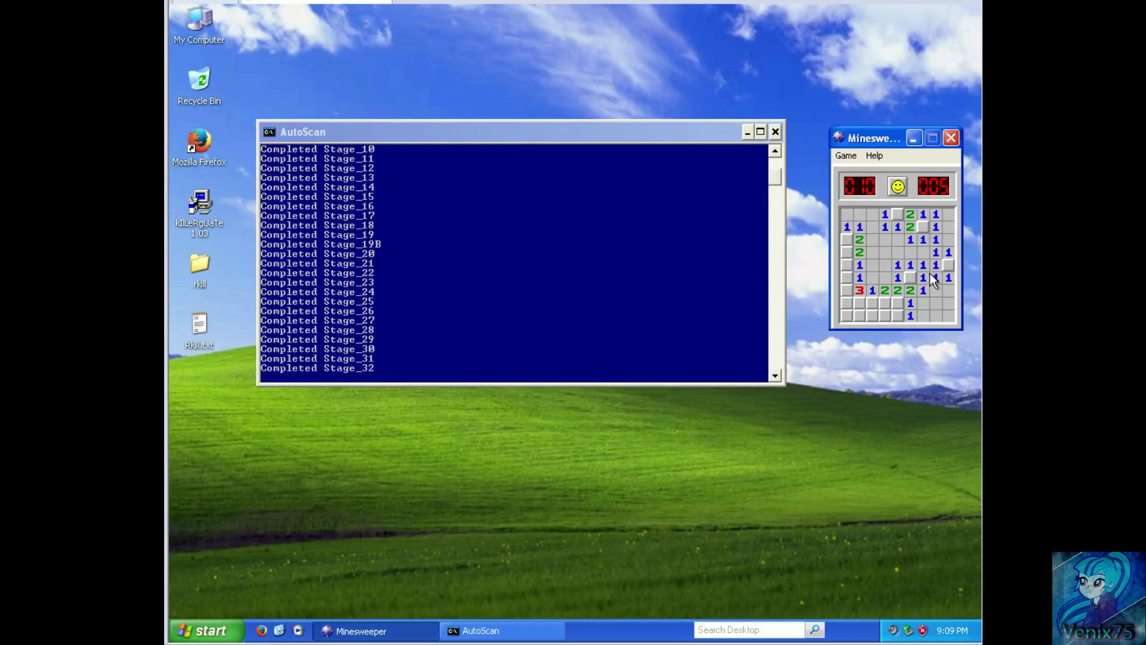
pyautogui.click(882, 315)
pyautogui.click(883, 305)
pyautogui.click(897, 317)
pyautogui.click(847, 314)
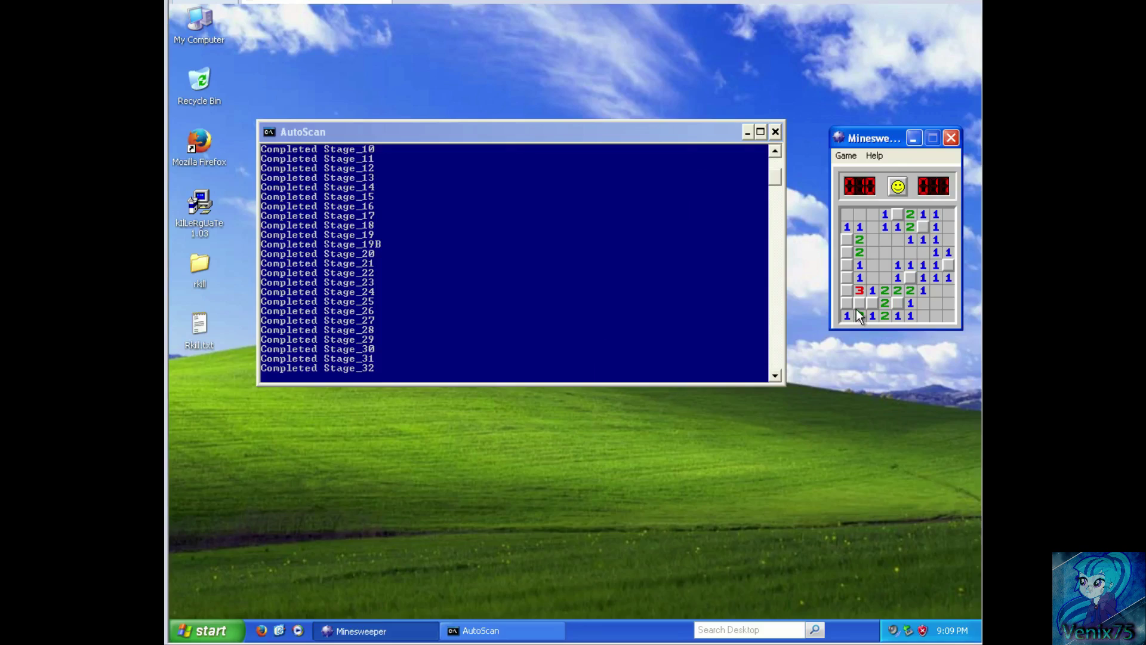
pyautogui.click(860, 303)
pyautogui.click(851, 268)
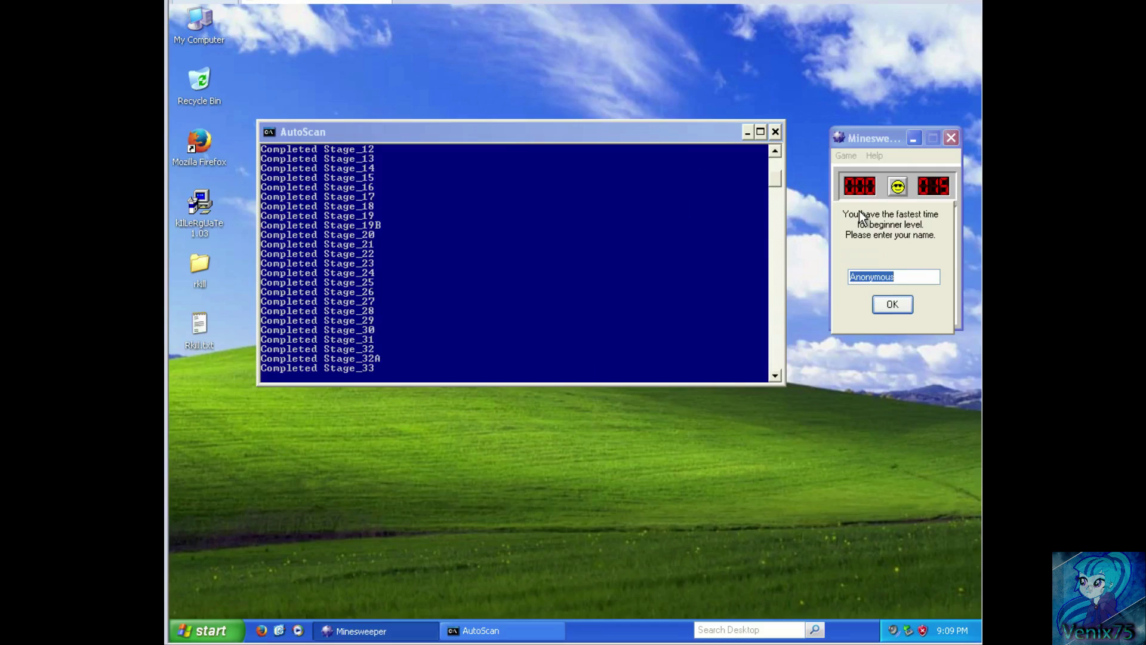
pyautogui.write('Venix')
pyautogui.write('75')
# Save the name for the Beginner record and dismiss the Fastest Times list.
pyautogui.press('Return')
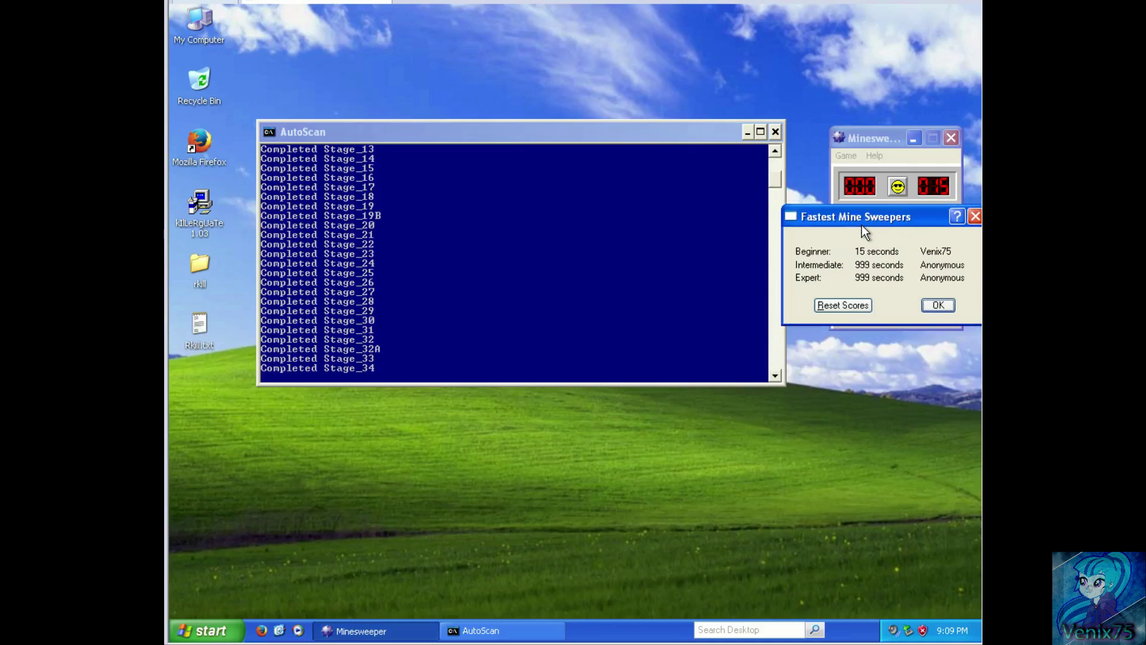
pyautogui.moveTo(861, 218); pyautogui.dragTo(857, 215)
pyautogui.click(933, 305)
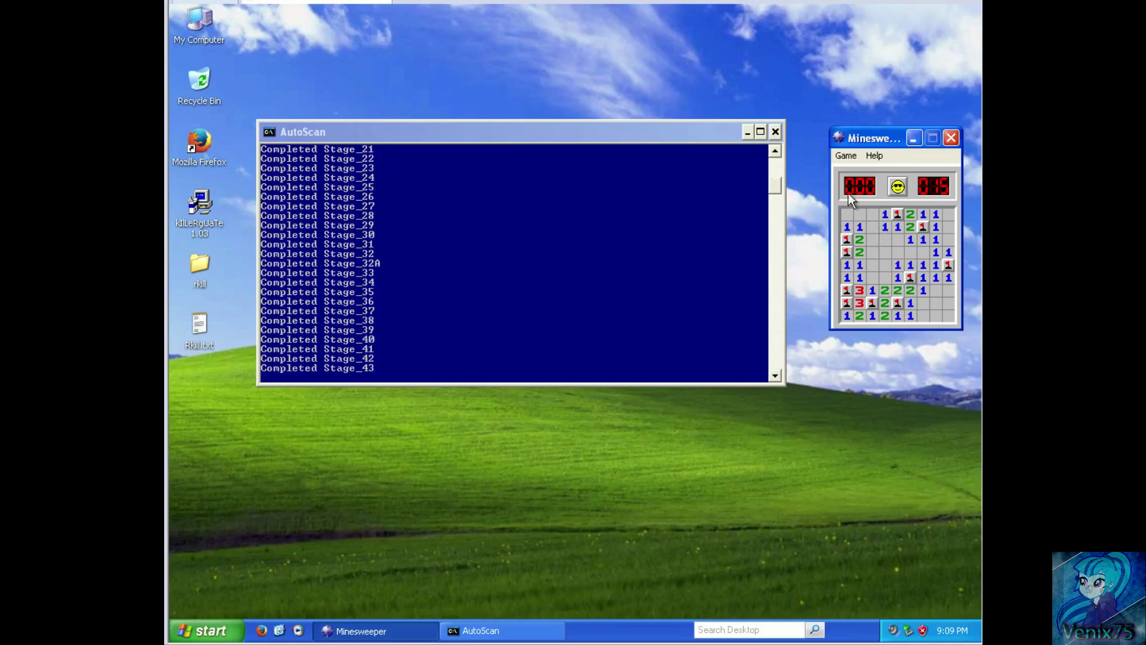
# Enter large Height and Width values in the Custom Field dialog, keeping 10 mines.
pyautogui.click(846, 155)
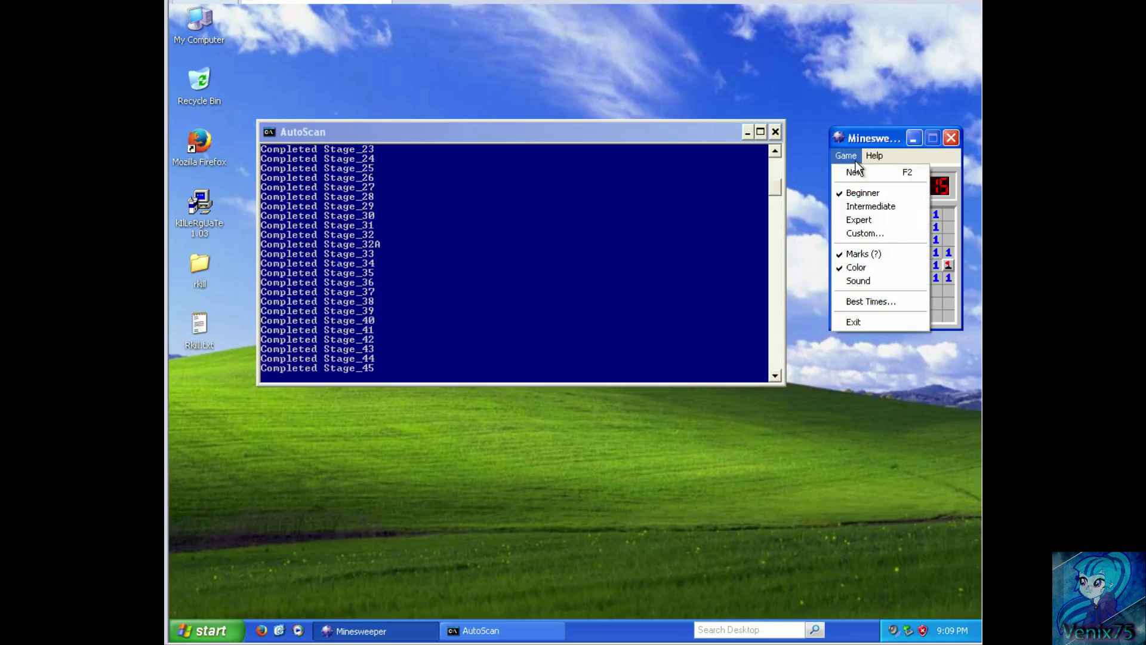
pyautogui.click(877, 234)
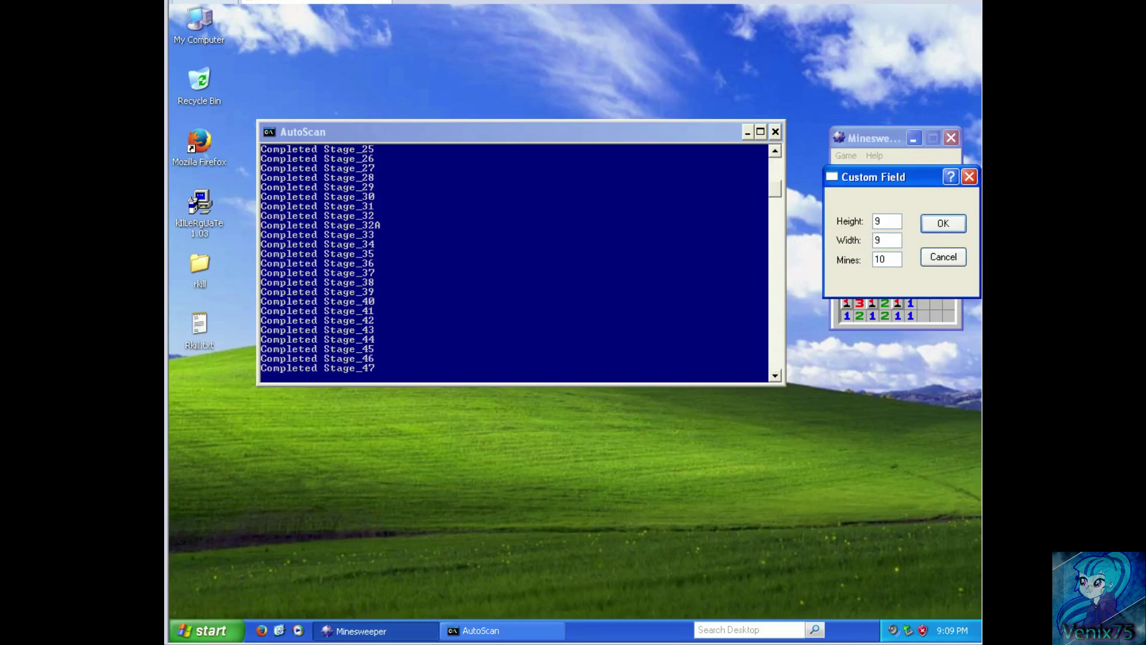
pyautogui.write('99999')
pyautogui.click(886, 240)
pyautogui.write('9999')
pyautogui.press('Tab')
# Accept the huge custom board, lose a game on it, and restart.
pyautogui.click(947, 226)
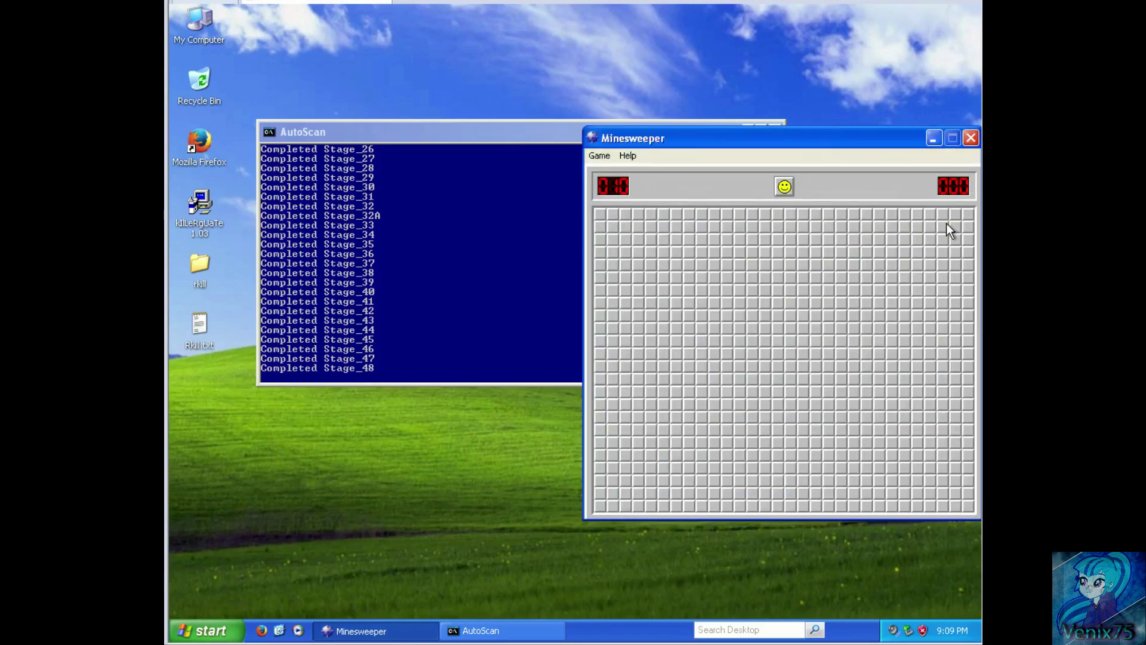
pyautogui.click(748, 331)
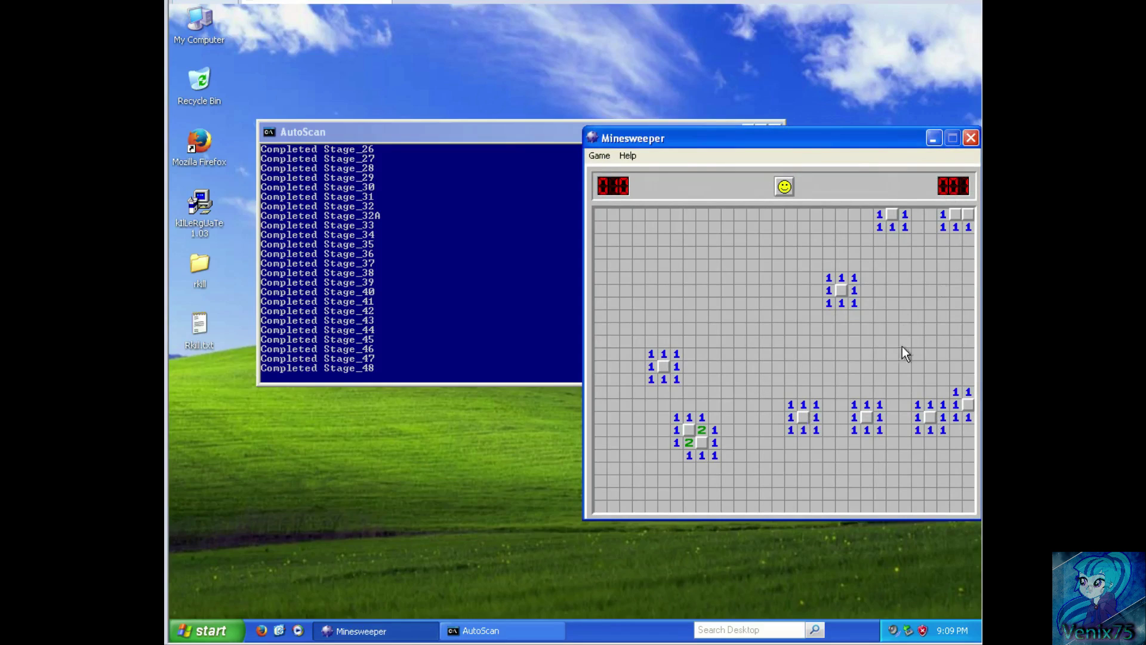
pyautogui.click(784, 187)
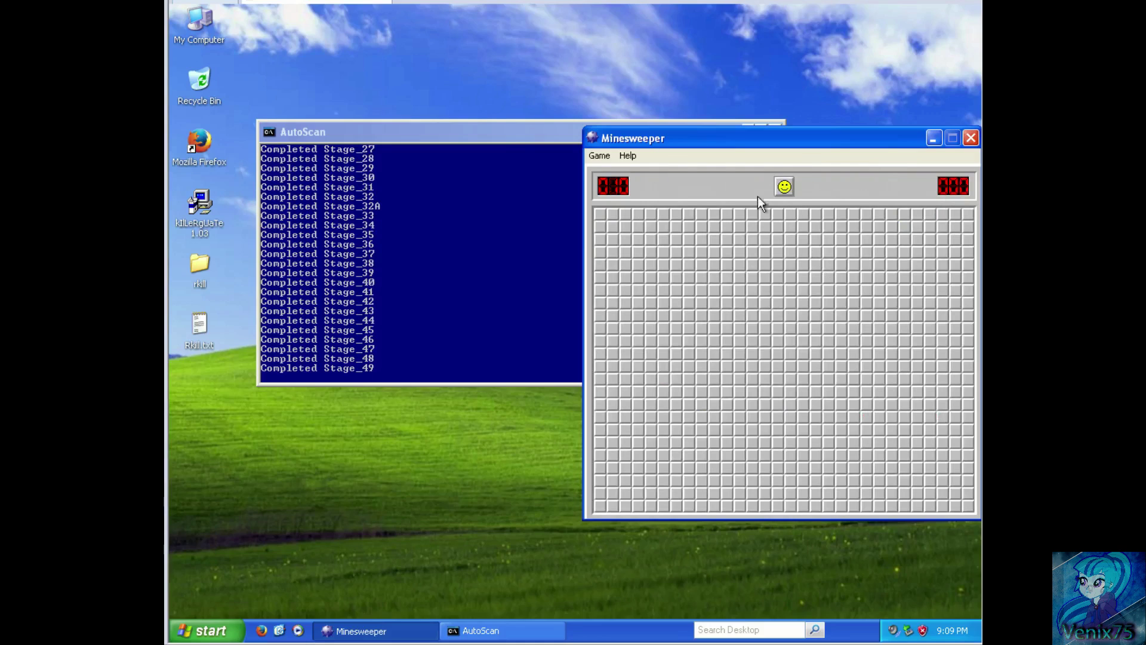
# Switch Minesweeper to Expert and play a first game until hitting a mine.
pyautogui.click(601, 155)
pyautogui.click(628, 218)
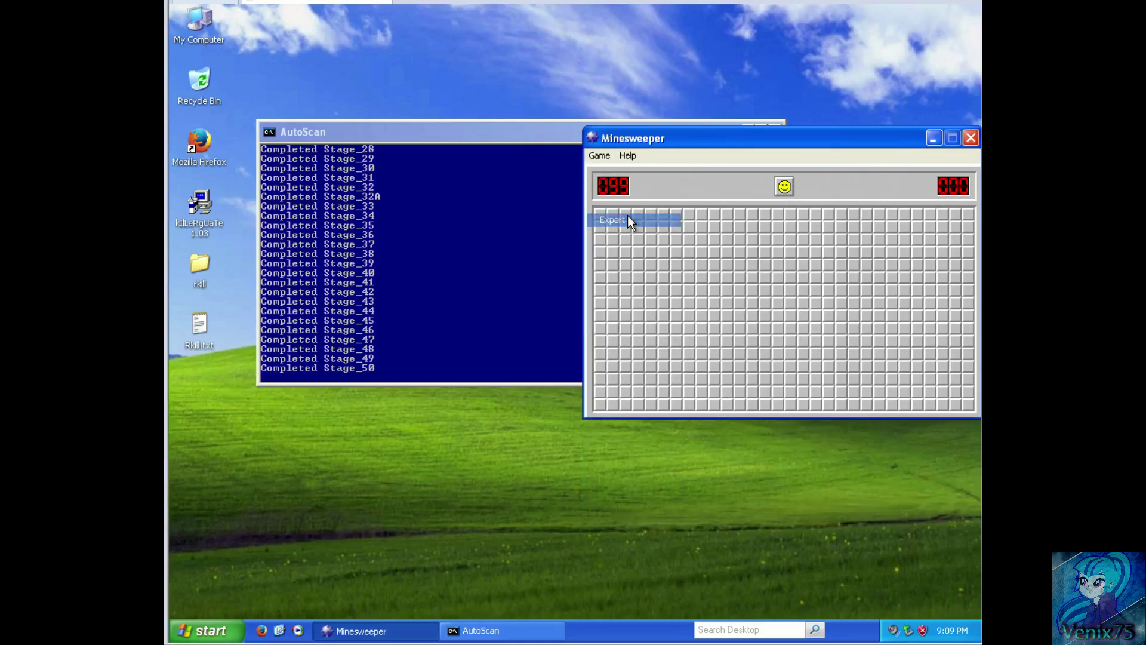
pyautogui.click(814, 334)
pyautogui.click(904, 366)
pyautogui.click(893, 392)
pyautogui.click(842, 391)
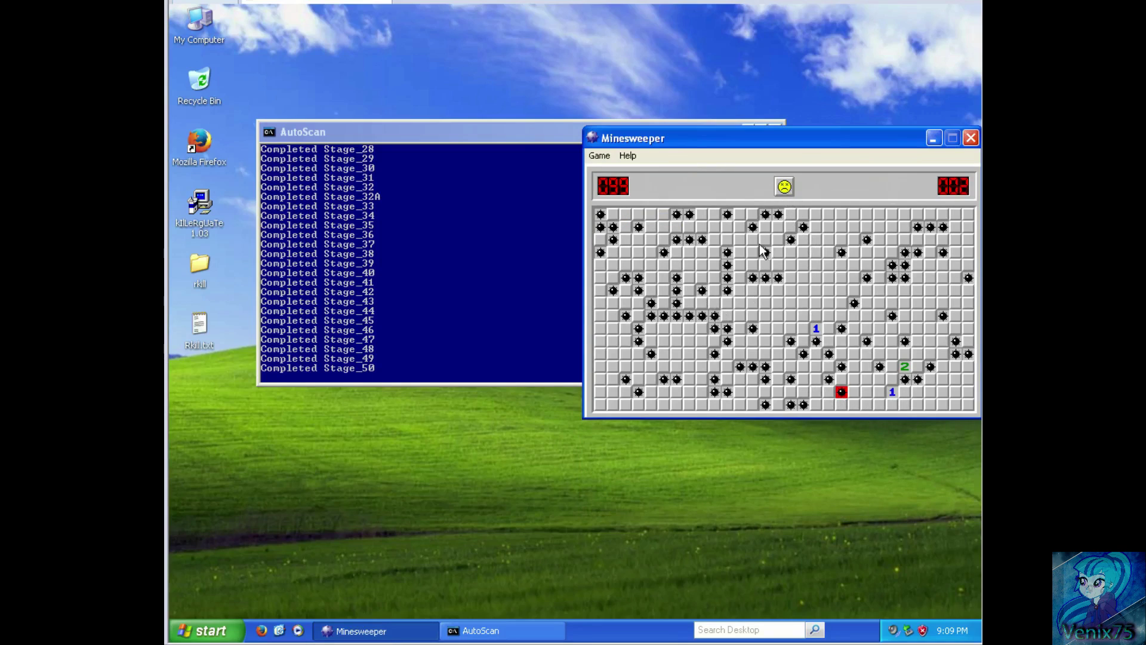
# Restart and quickly lose another Expert game.
pyautogui.click(784, 186)
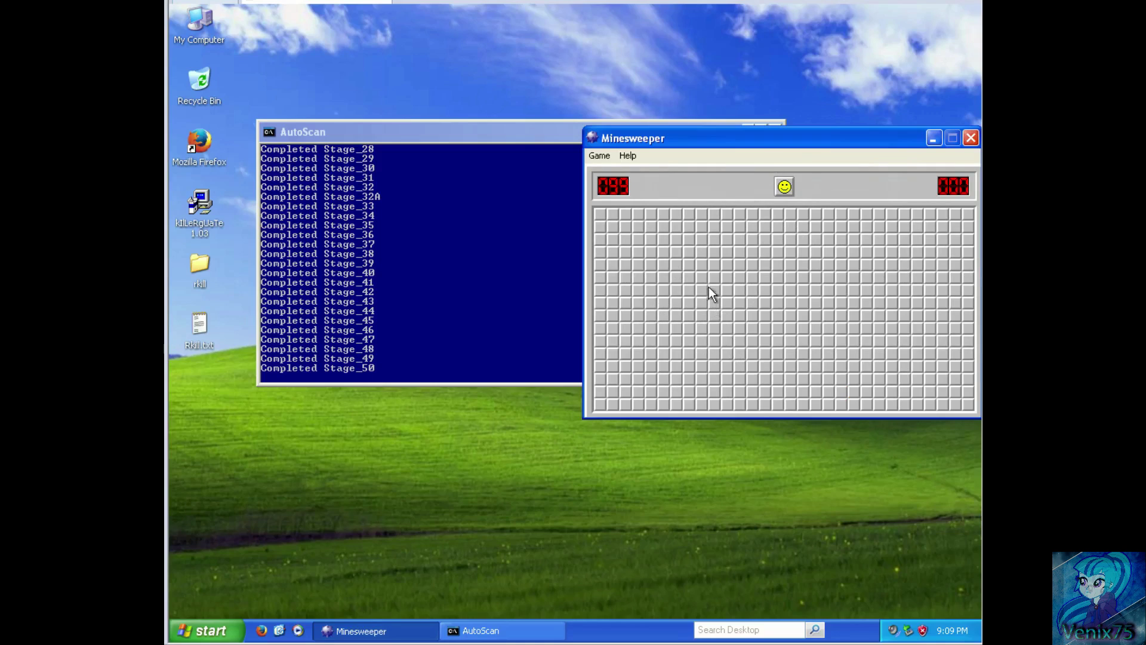
pyautogui.click(727, 315)
pyautogui.click(740, 378)
pyautogui.click(788, 251)
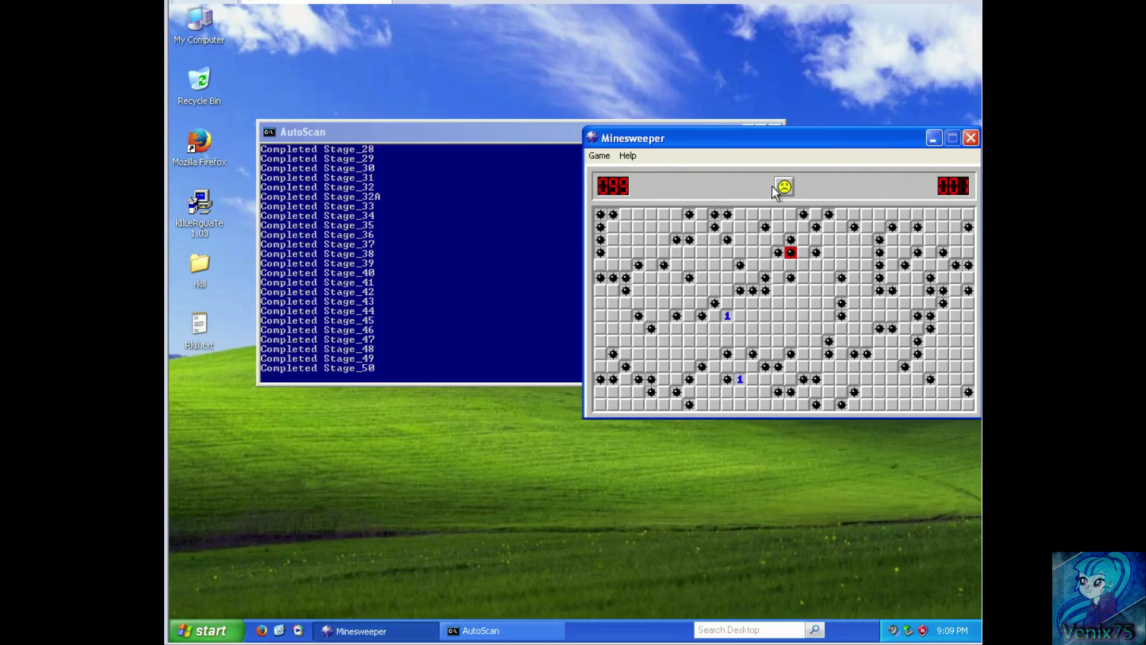
pyautogui.click(785, 186)
pyautogui.click(690, 254)
# Play one more Expert round, then start a fresh 99-mine board with F2.
pyautogui.click(784, 187)
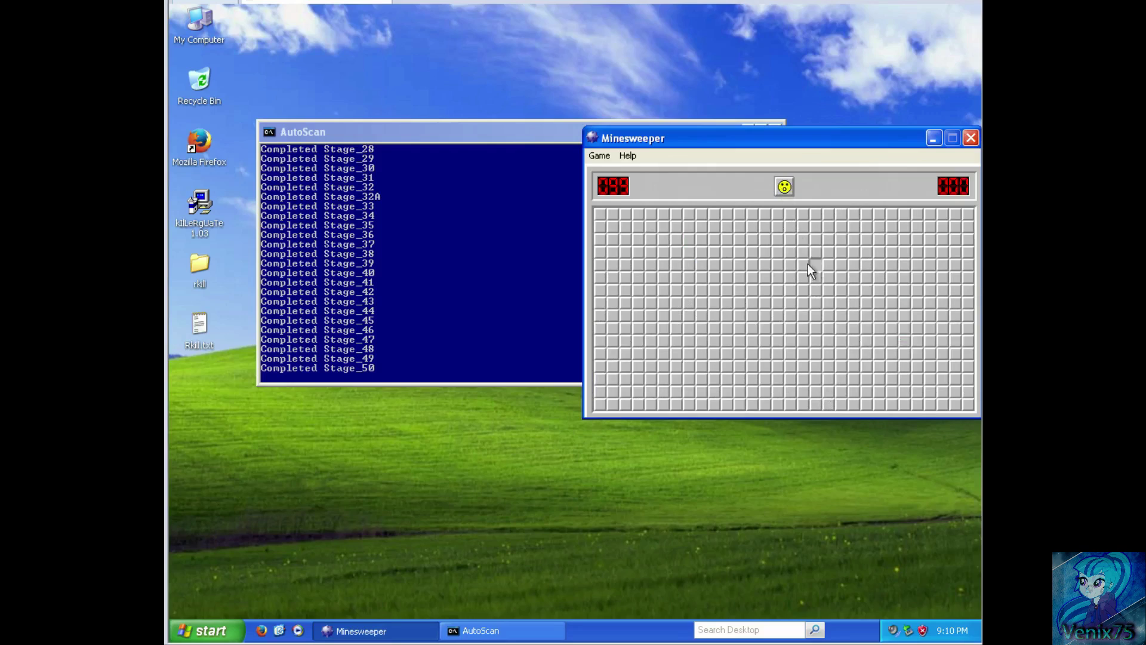
pyautogui.click(739, 252)
pyautogui.click(702, 265)
pyautogui.click(752, 329)
pyautogui.click(828, 366)
pyautogui.click(768, 372)
pyautogui.click(814, 366)
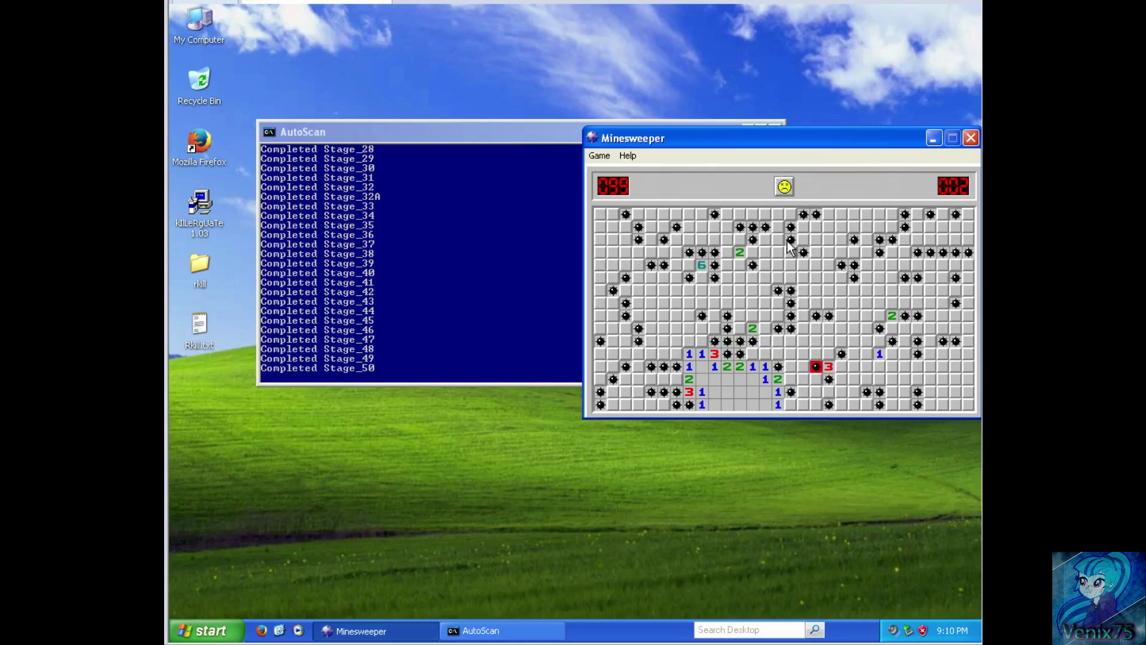
pyautogui.press('F2')
pyautogui.click(603, 155)
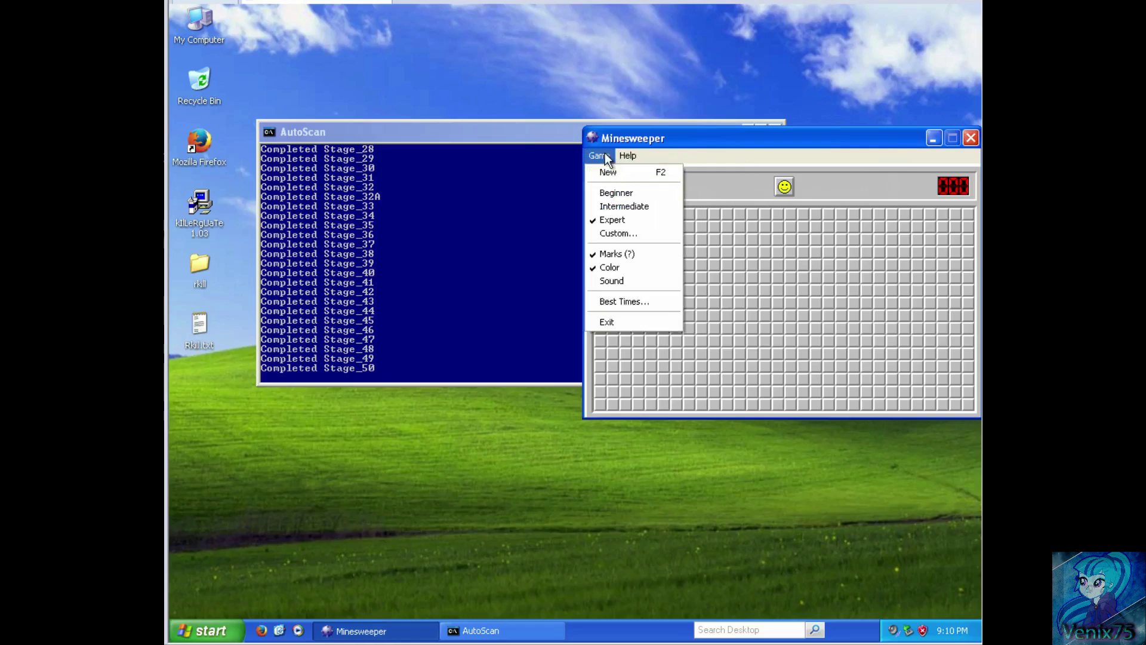
# Create a custom board with 99999 for height, width and mines.
pyautogui.click(609, 234)
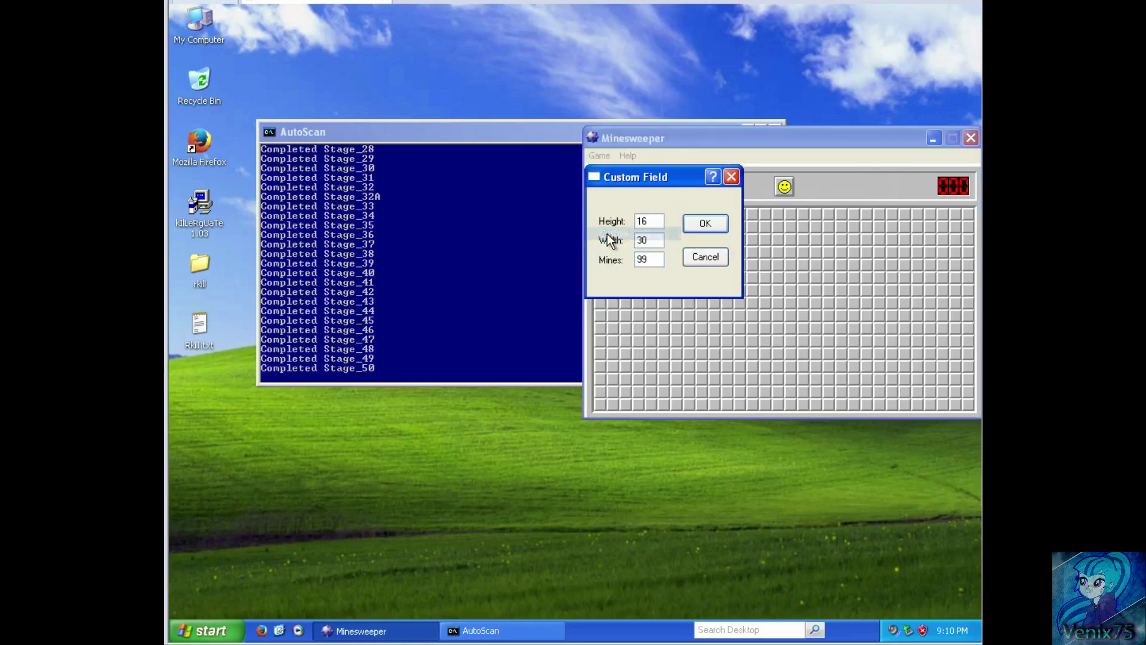
pyautogui.write('99999')
pyautogui.press('Tab')
pyautogui.write('99999')
pyautogui.press('Tab')
pyautogui.write('999')
pyautogui.click(705, 224)
# Flag three mines around an 8, lose the game, and close Minesweeper.
pyautogui.click(828, 404)
pyautogui.rightClick(839, 417)
pyautogui.rightClick(840, 391)
pyautogui.rightClick(815, 404)
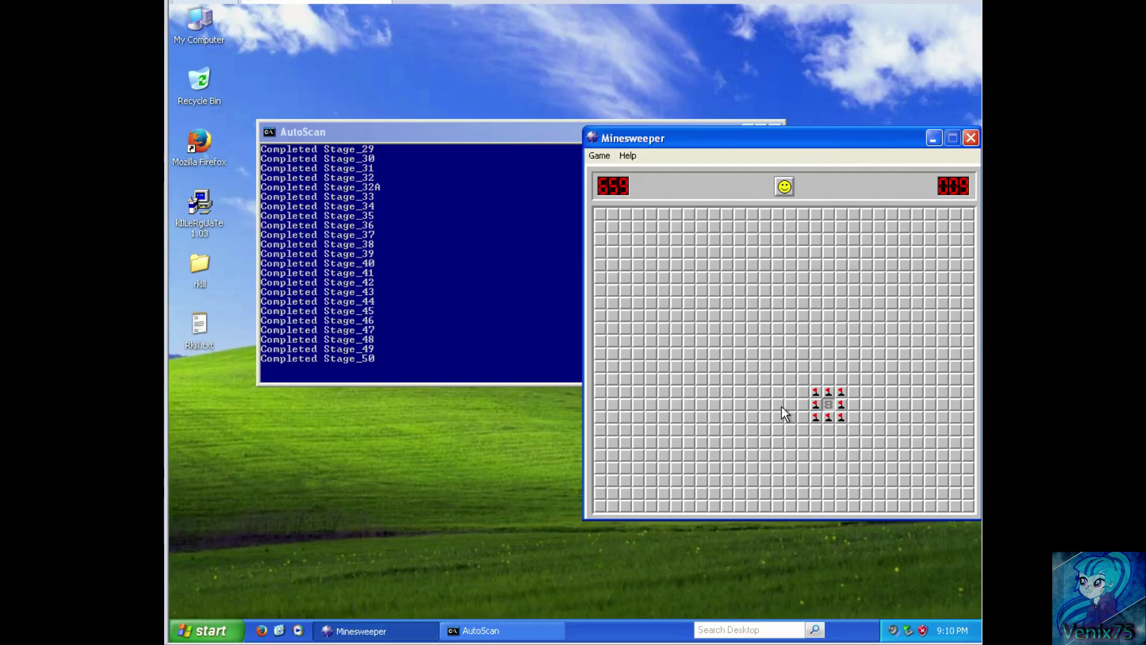
pyautogui.click(803, 394)
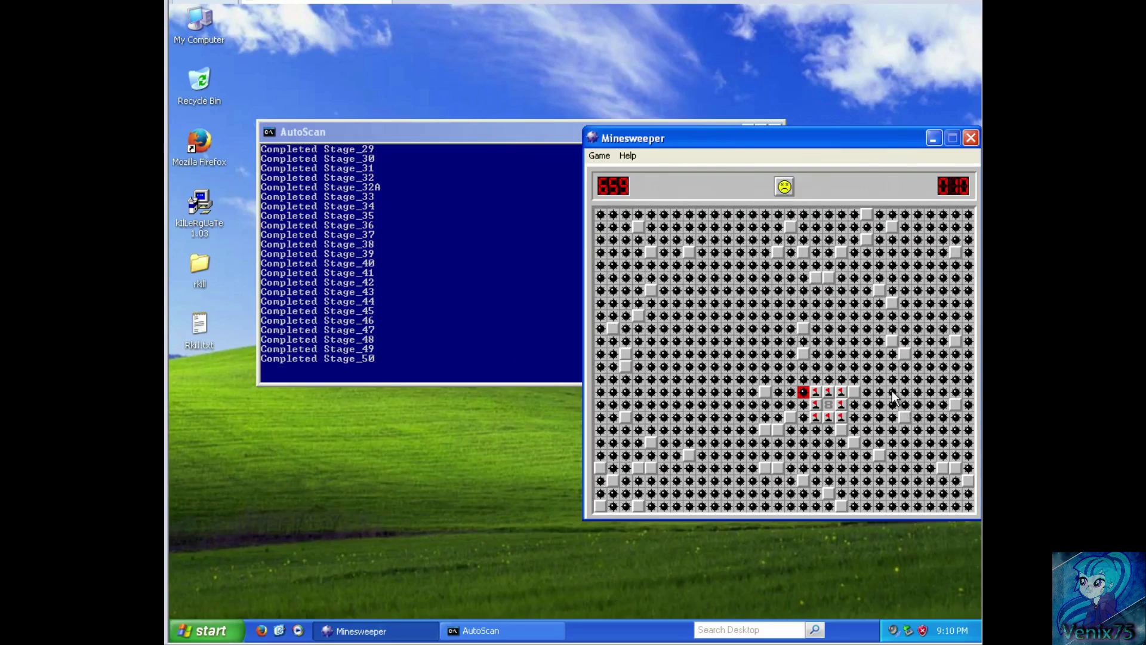
pyautogui.click(969, 139)
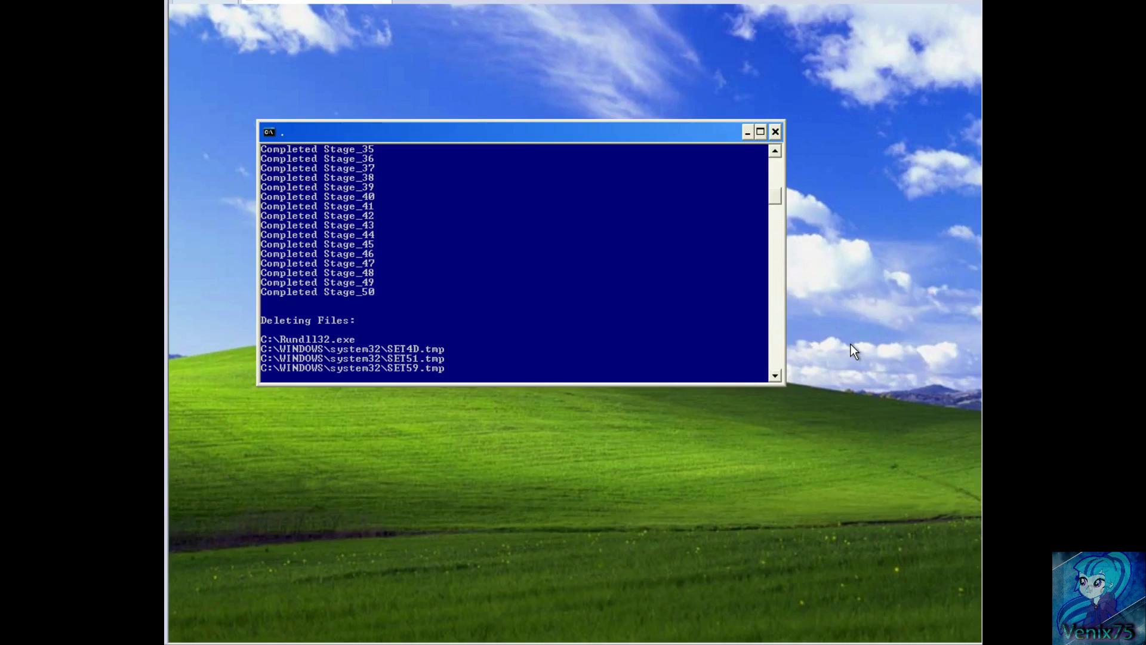
# Move the ComboFix console down and right while it finishes deleting files.
pyautogui.moveTo(677, 133); pyautogui.dragTo(726, 173)
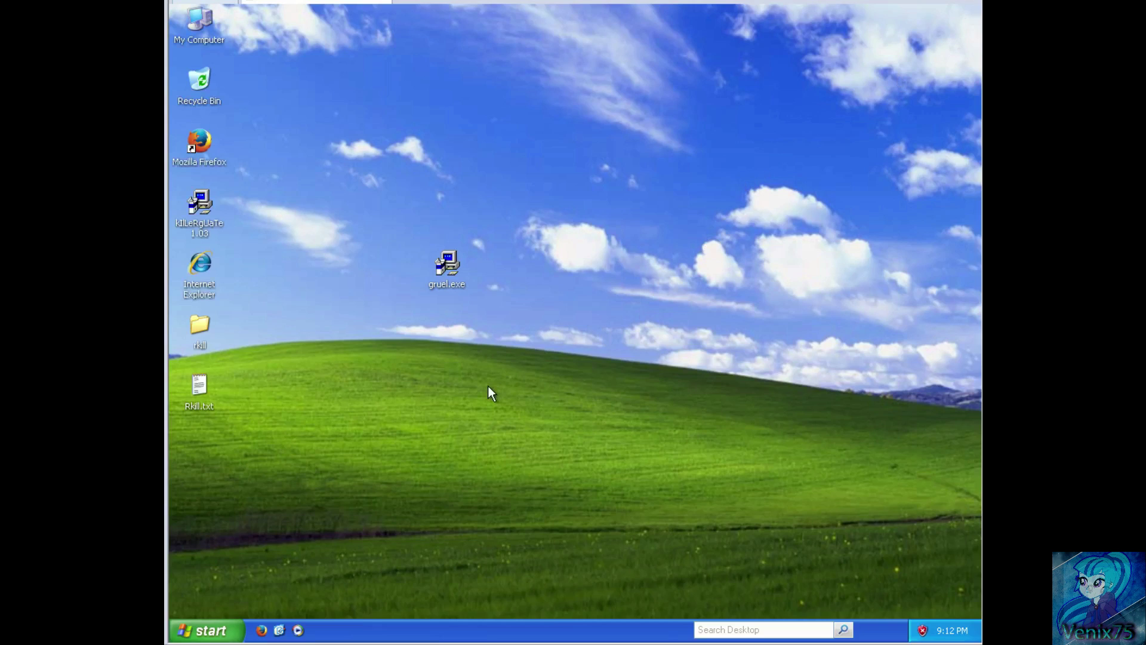
# Dismiss the Start menu options, drop gruel.exe into the Recycle Bin, and launch Internet Explorer.
pyautogui.rightClick(235, 626)
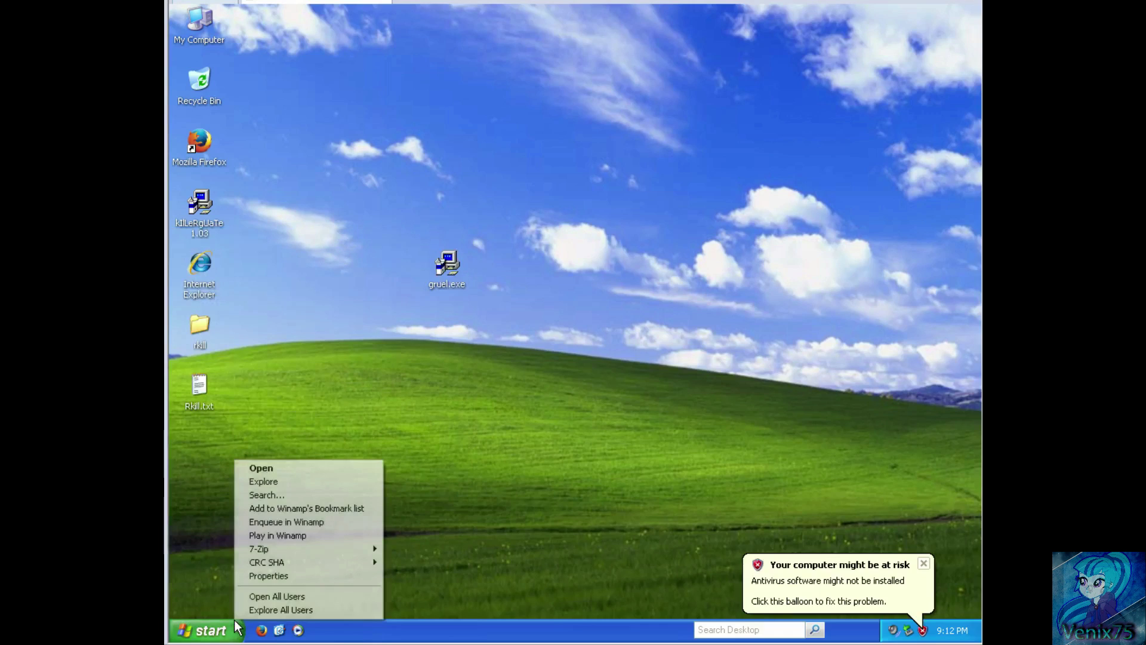
pyautogui.click(448, 277)
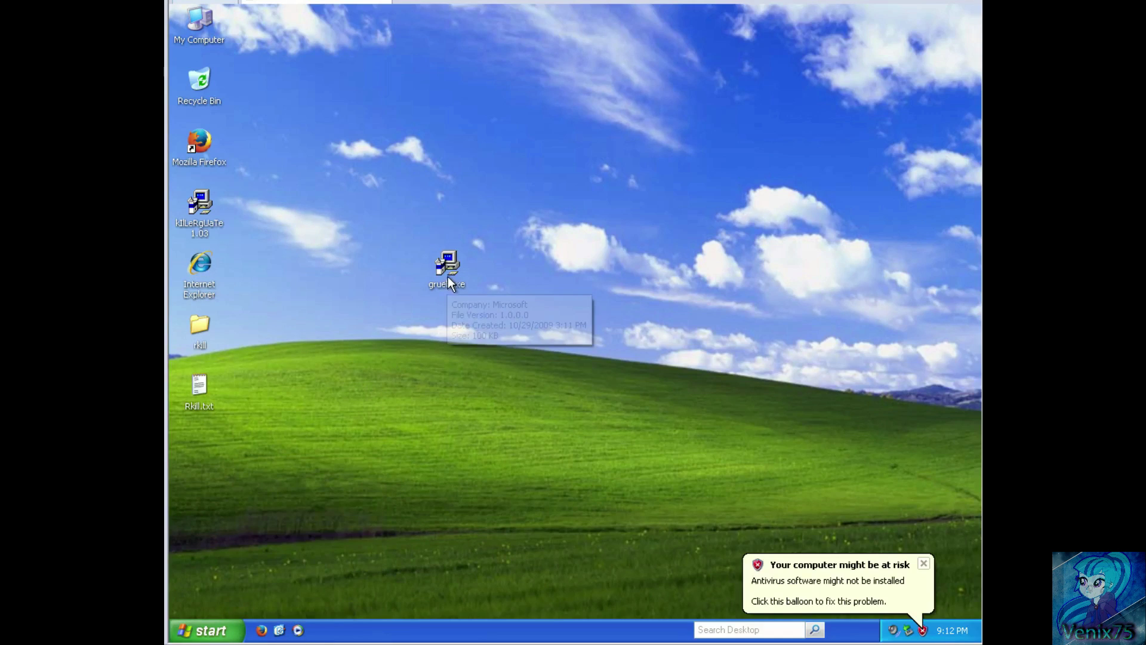
pyautogui.moveTo(448, 277); pyautogui.dragTo(198, 81)
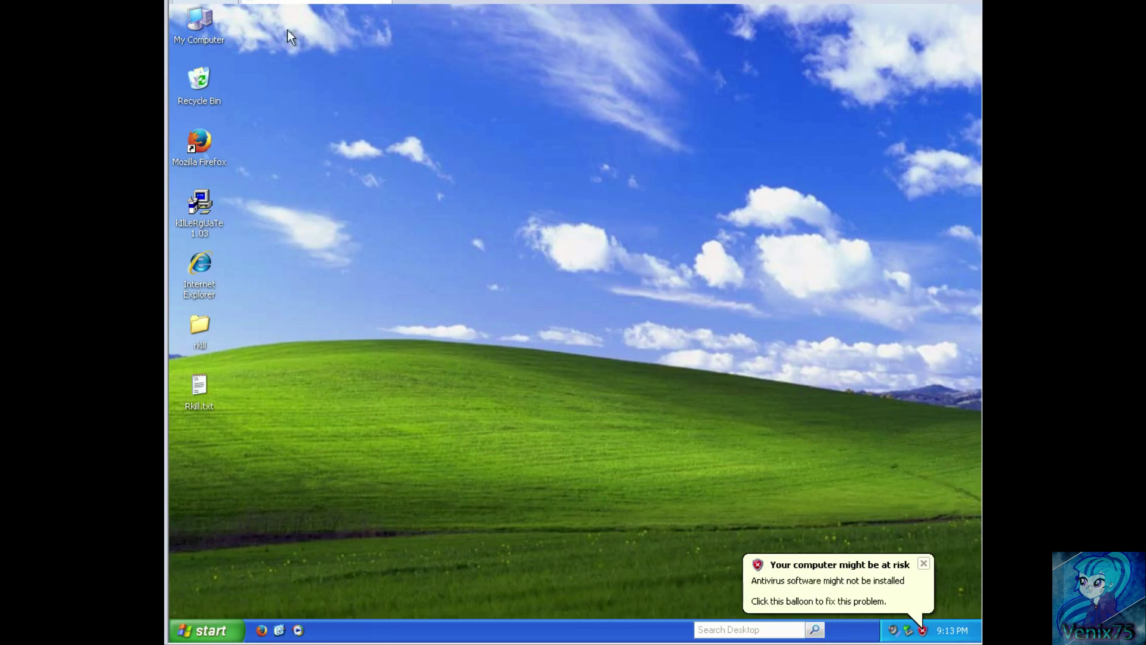
pyautogui.doubleClick(199, 268)
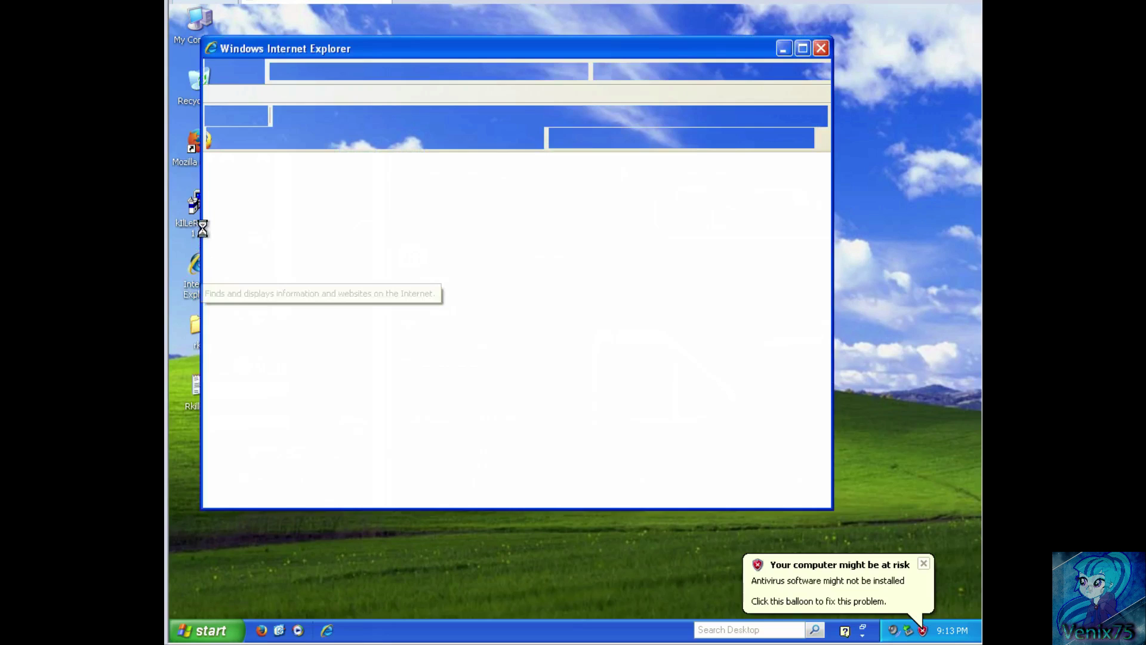
# Close the blank browser window and open a file in Windows Picture and Fax Viewer.
pyautogui.click(242, 213)
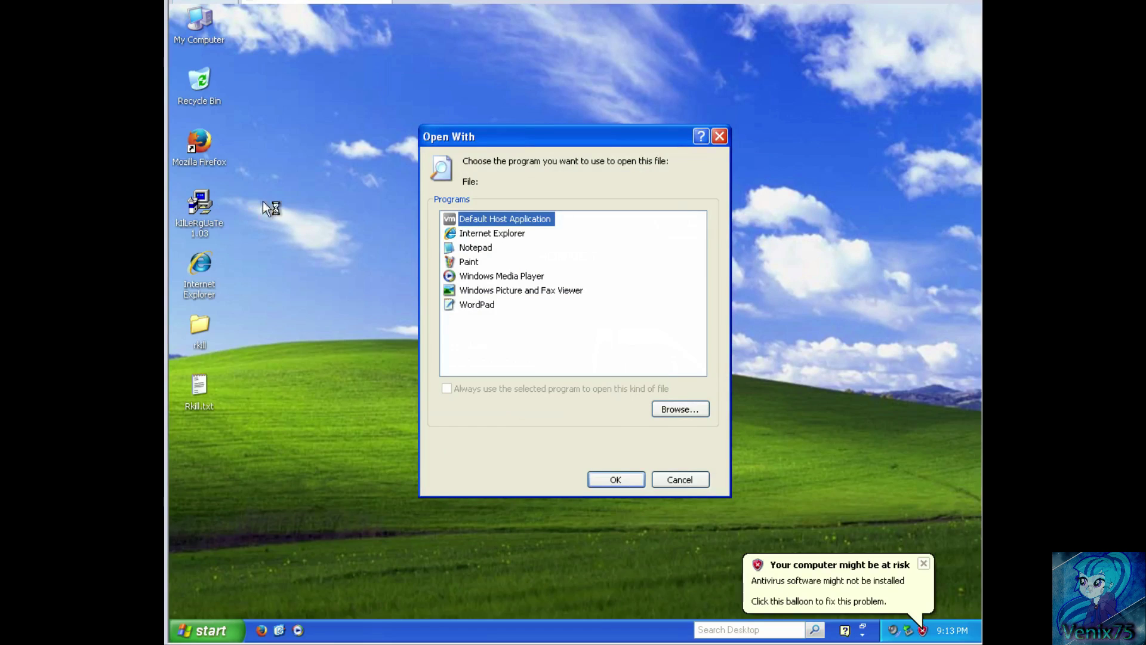
pyautogui.doubleClick(502, 291)
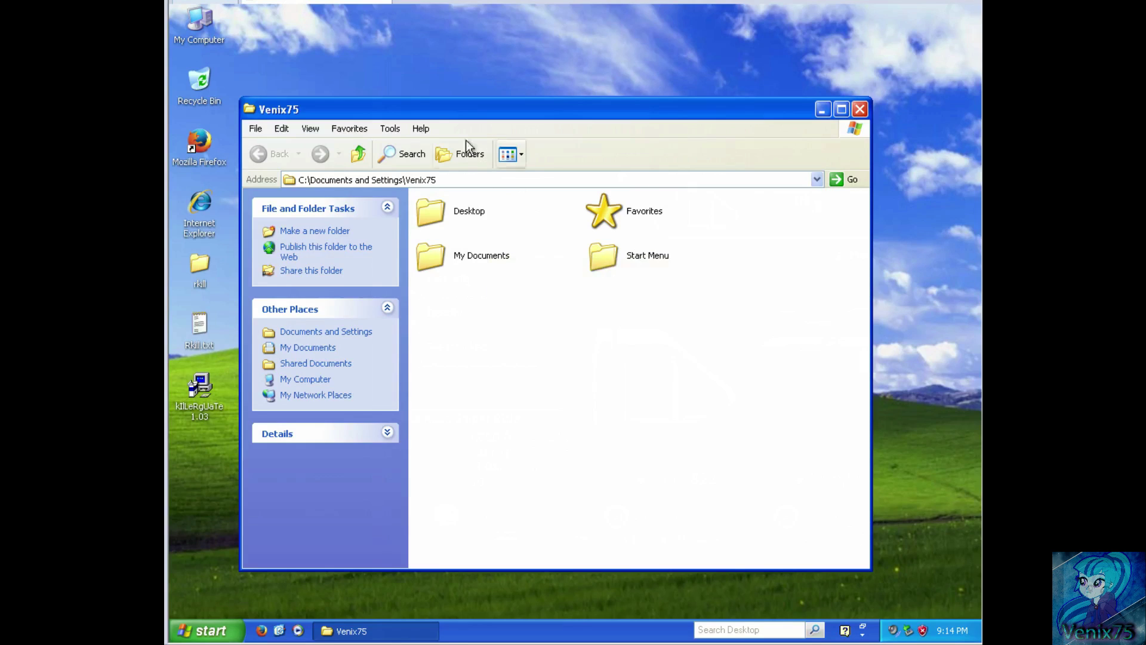
# Review and close the ComboFix log, then browse Explorer from C: to the Desktop folder.
pyautogui.moveTo(619, 319); pyautogui.dragTo(911, 342)
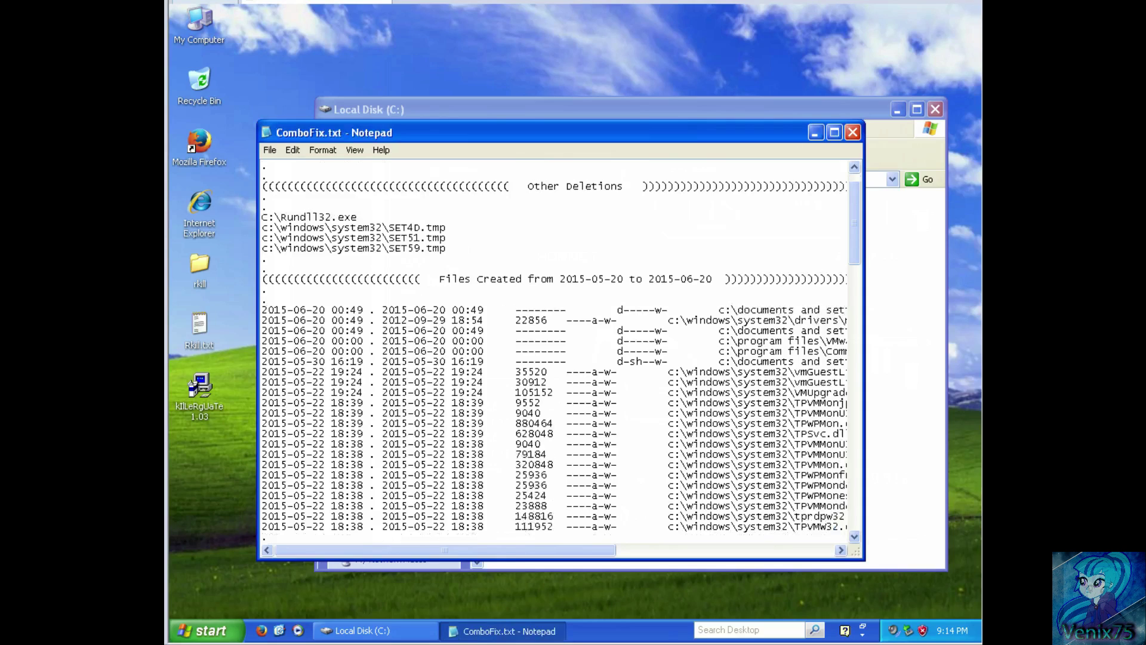
pyautogui.hotkey('alt', 'F4')
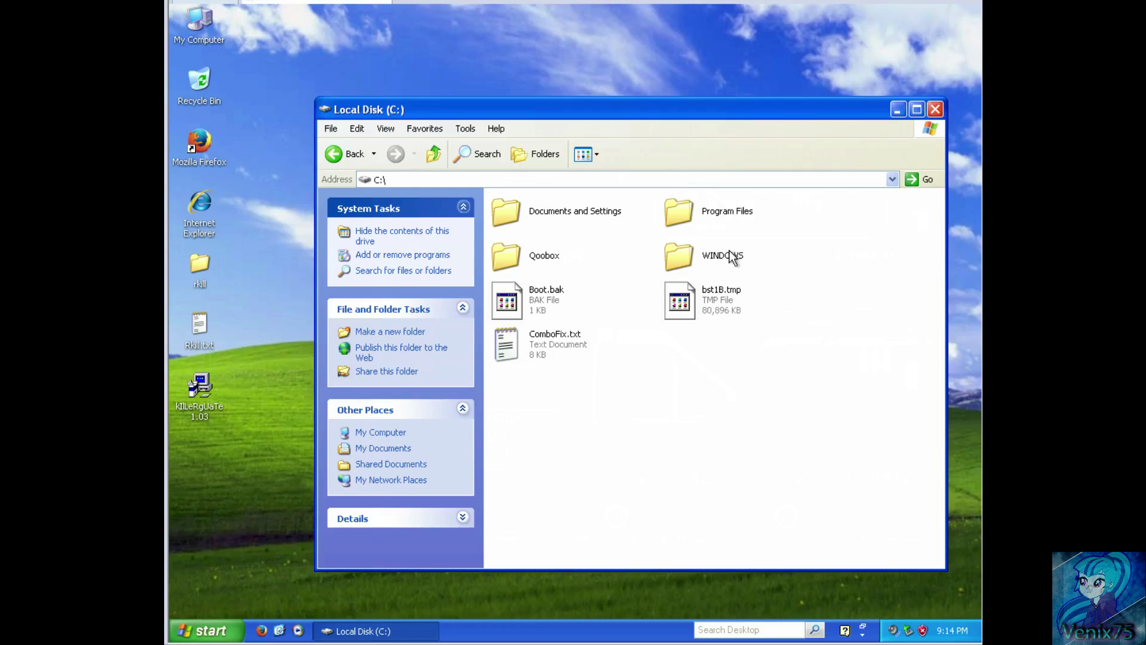
pyautogui.press('BackSpace')
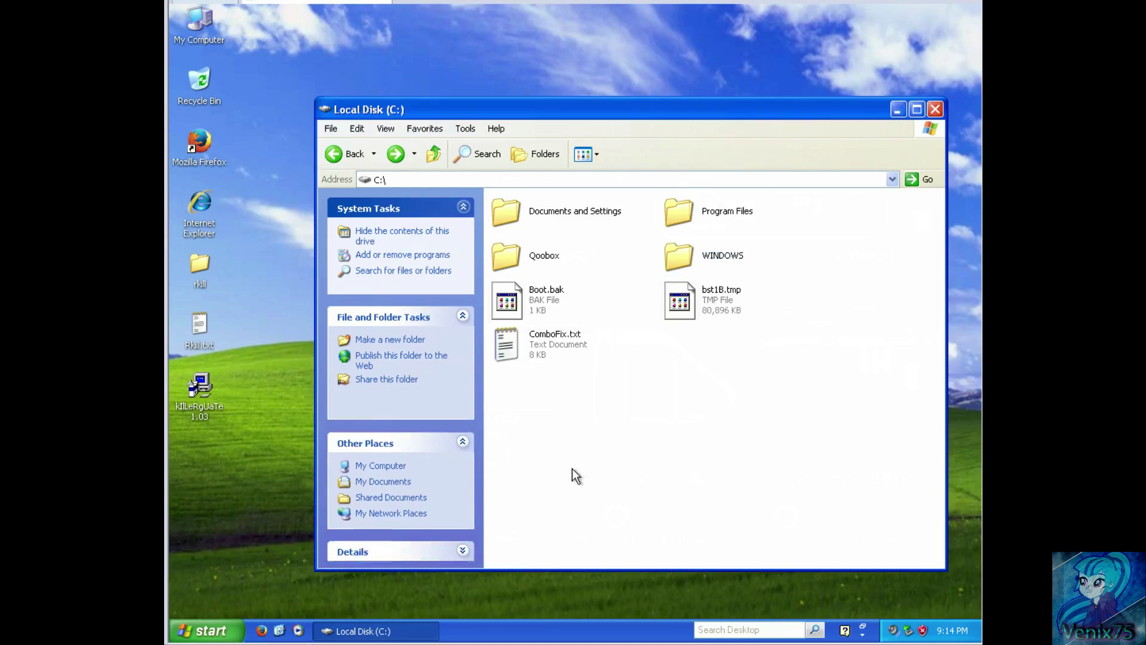
pyautogui.press('BackSpace')
pyautogui.press('BackSpace')
pyautogui.click(805, 213)
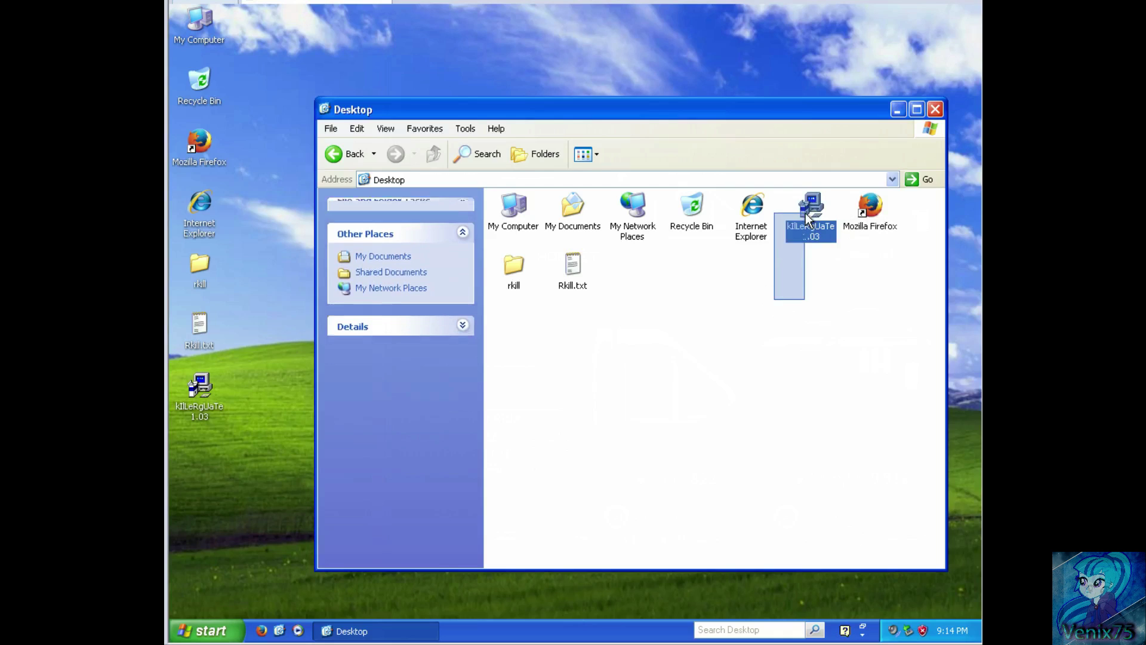
pyautogui.moveTo(805, 214); pyautogui.dragTo(666, 374)
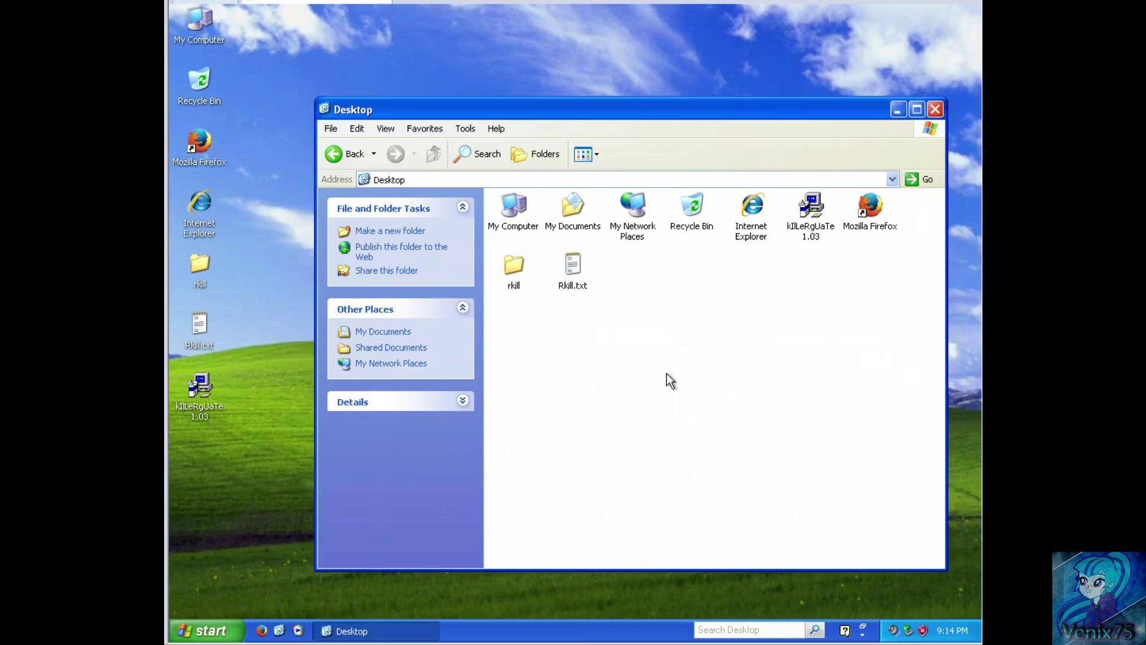